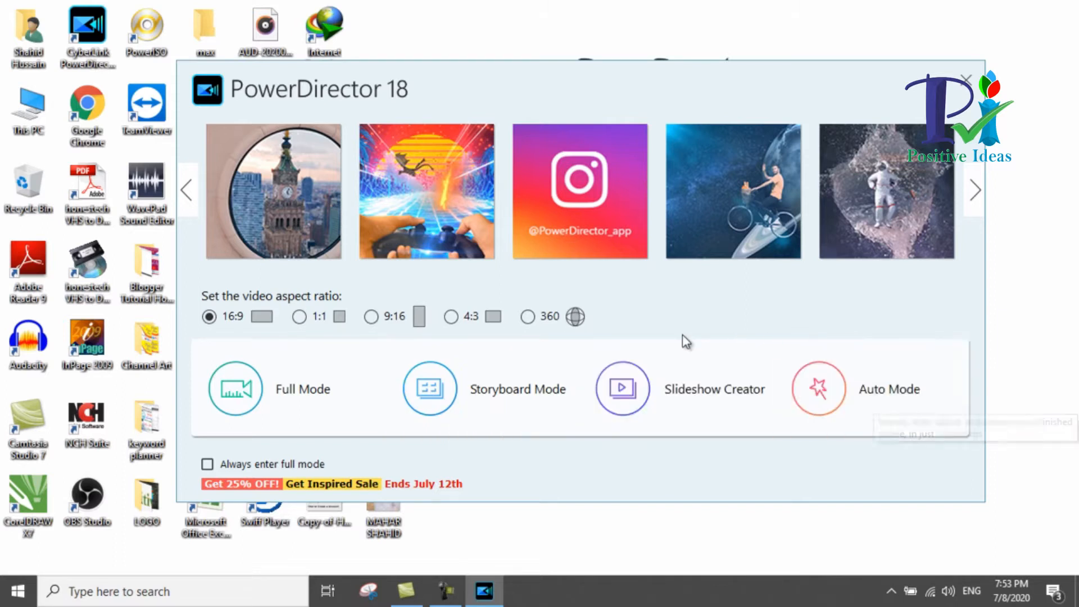
- Enter Full Mode with the 16:9 aspect ratio and decline the upgrade offer
{"action": "mouse_move", "coordinate": [874, 152]}
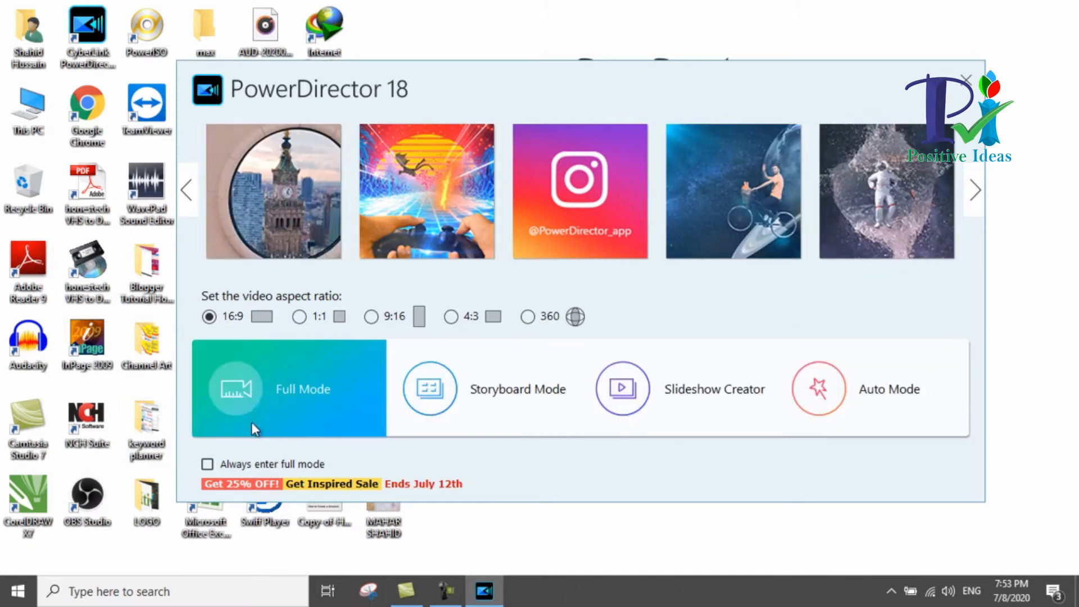
{"action": "left_click", "coordinate": [244, 386]}
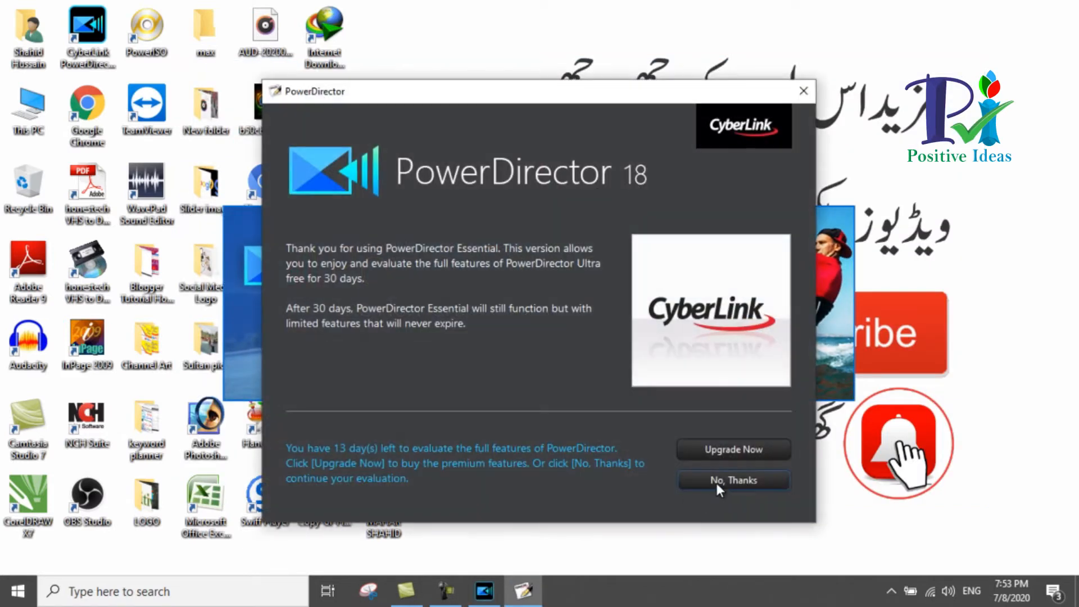
{"action": "left_click", "coordinate": [716, 483]}
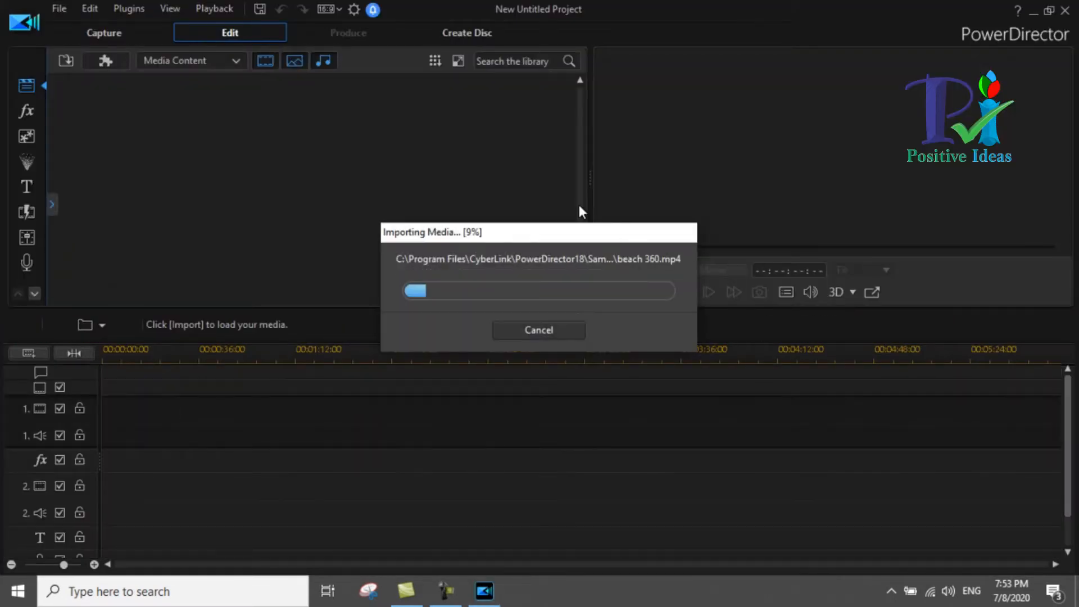
{"action": "left_click_drag", "start_coordinate": [580, 186], "coordinate": [580, 129]}
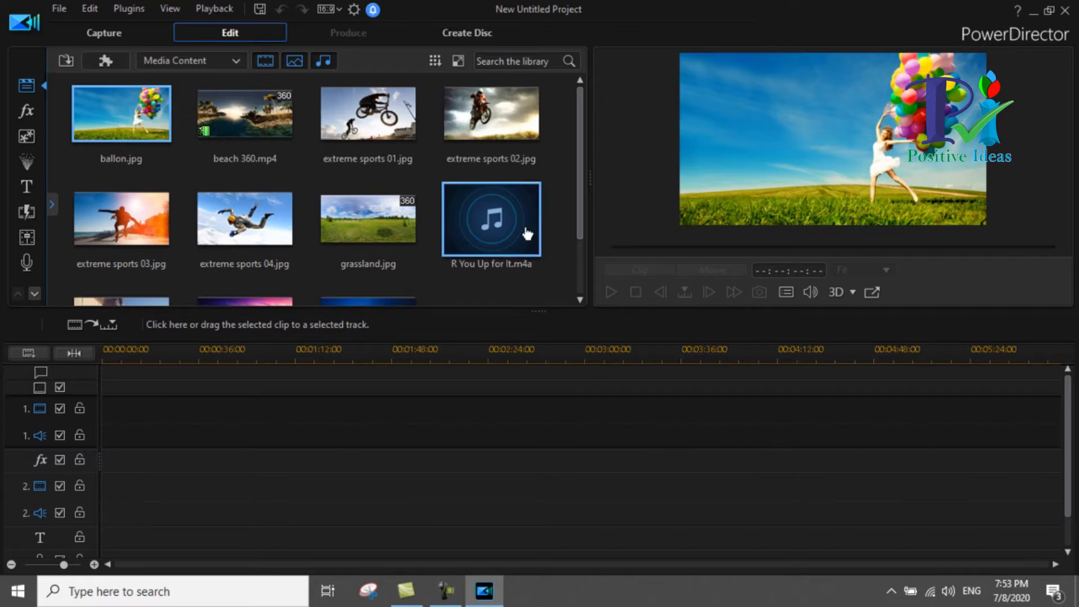
{"action": "mouse_move", "coordinate": [582, 144]}
{"action": "left_mouse_down"}
{"action": "mouse_move", "coordinate": [579, 190]}
{"action": "mouse_move", "coordinate": [579, 128]}
{"action": "left_mouse_up"}
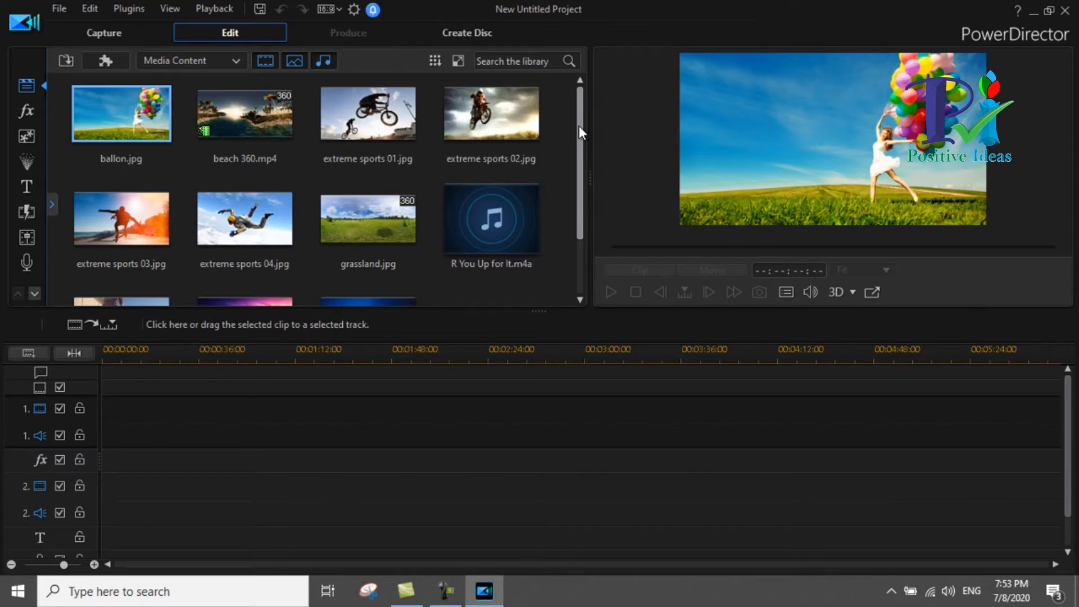
{"action": "left_click_drag", "start_coordinate": [573, 181], "coordinate": [579, 127]}
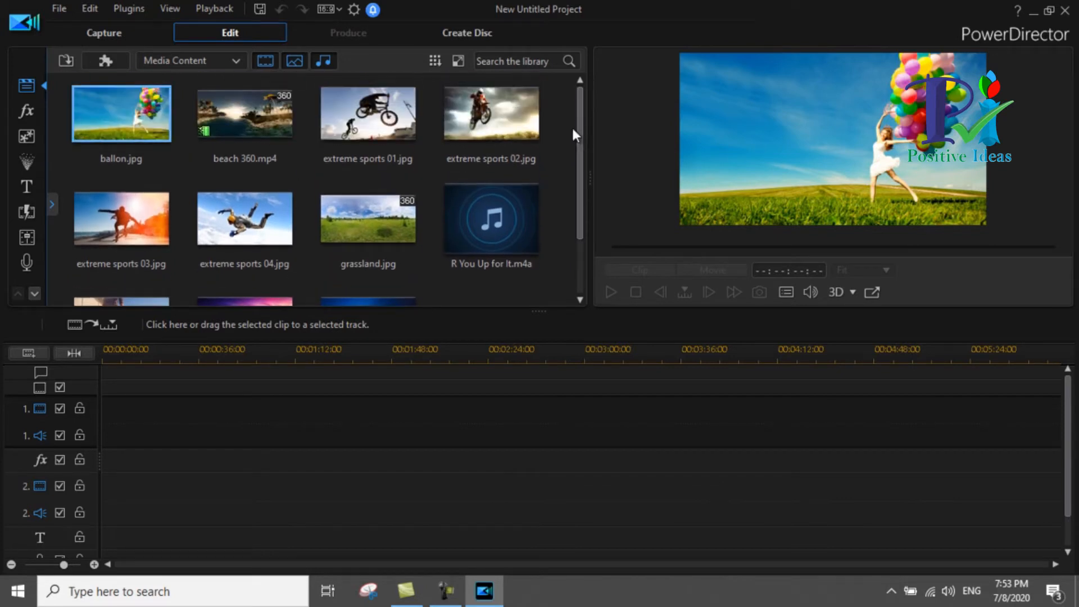
- Open the project "Gmail id and security" from Documents and merge its media files with the current library
{"action": "left_click", "coordinate": [59, 10]}
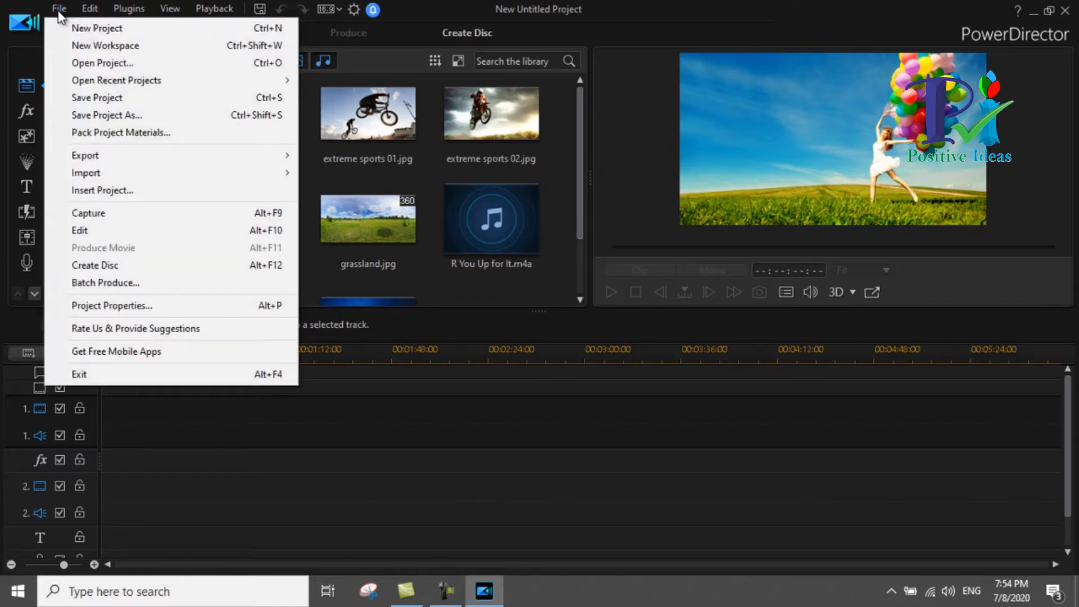
{"action": "left_click", "coordinate": [96, 65]}
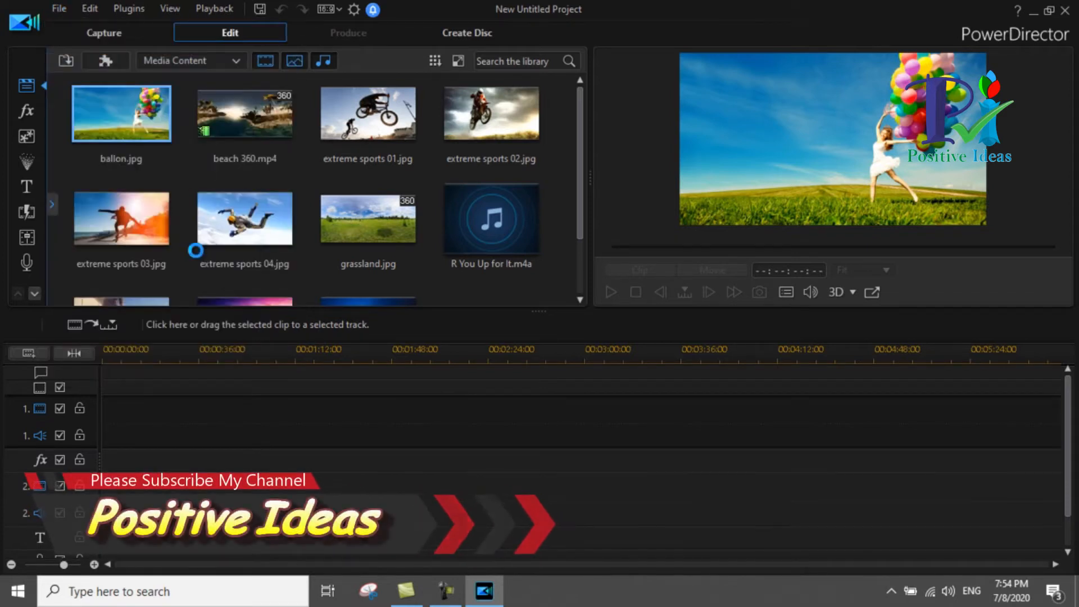
{"action": "left_click_drag", "start_coordinate": [803, 228], "coordinate": [798, 325]}
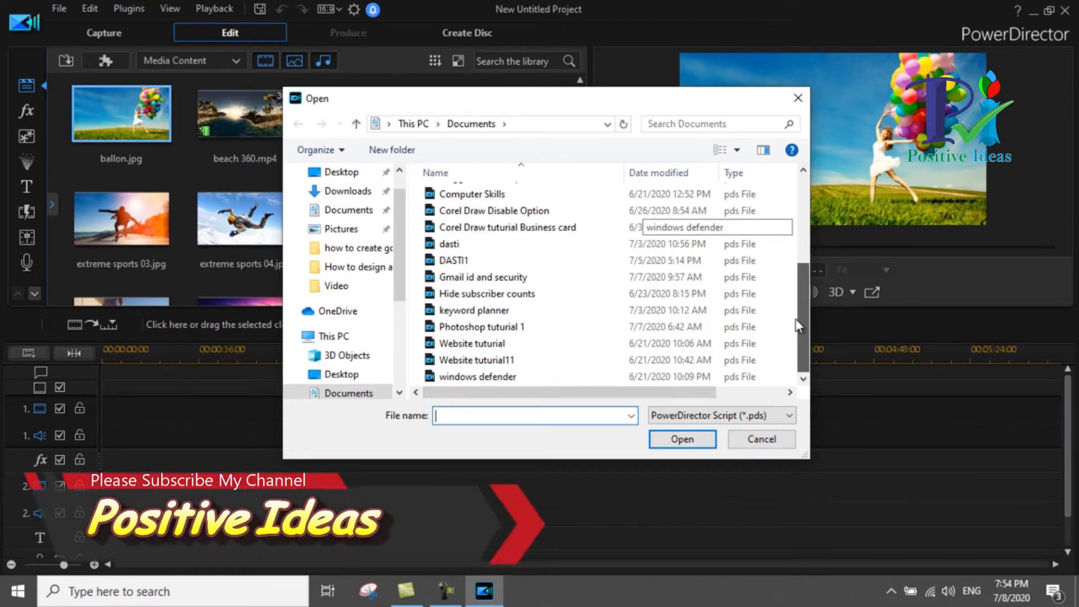
{"action": "left_click_drag", "start_coordinate": [798, 325], "coordinate": [797, 310]}
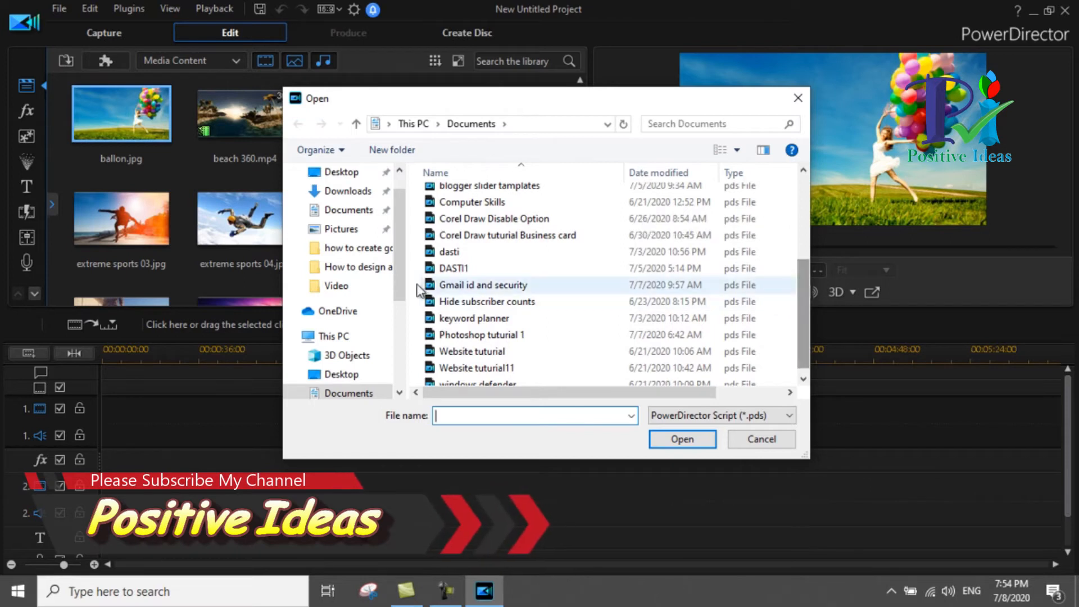
{"action": "double_click", "coordinate": [451, 285]}
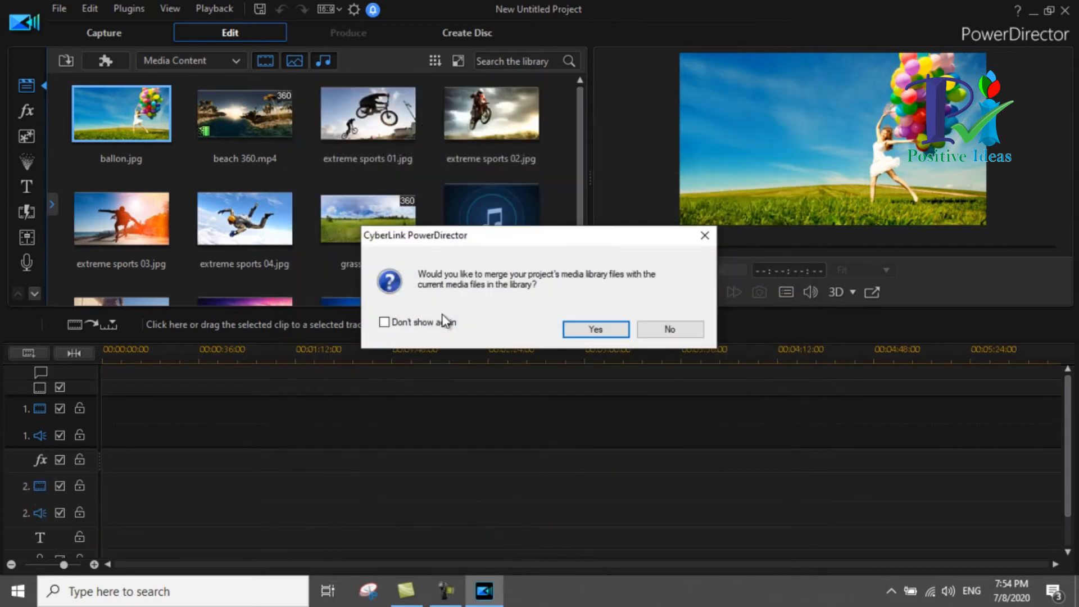
{"action": "left_click", "coordinate": [588, 329]}
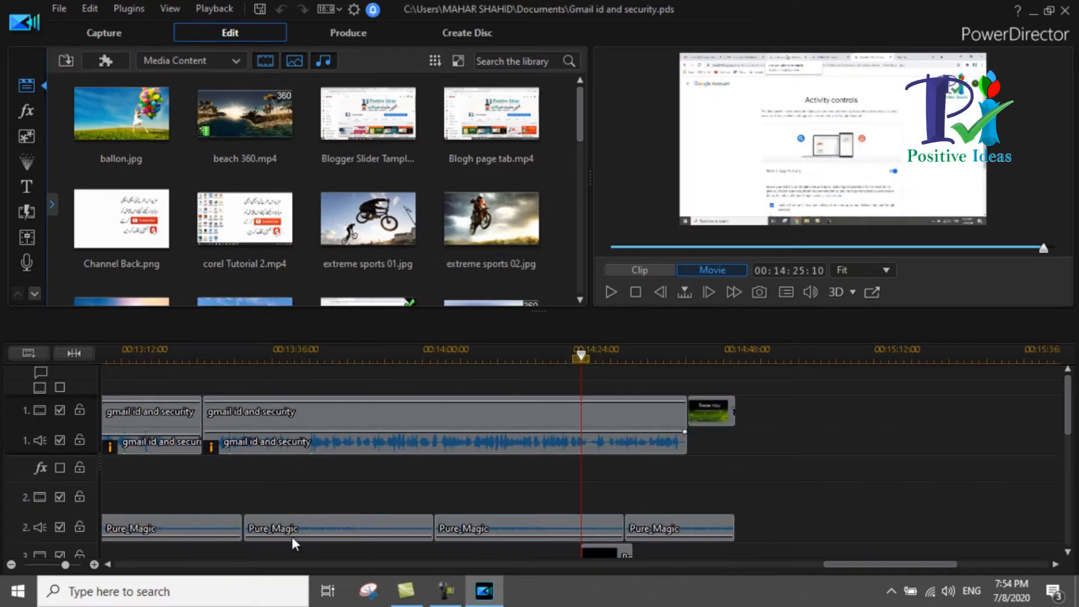
- Examine the project's timeline tracks from the beginning and preview the first title clip on video track 3
{"action": "left_click_drag", "start_coordinate": [746, 569], "coordinate": [137, 555]}
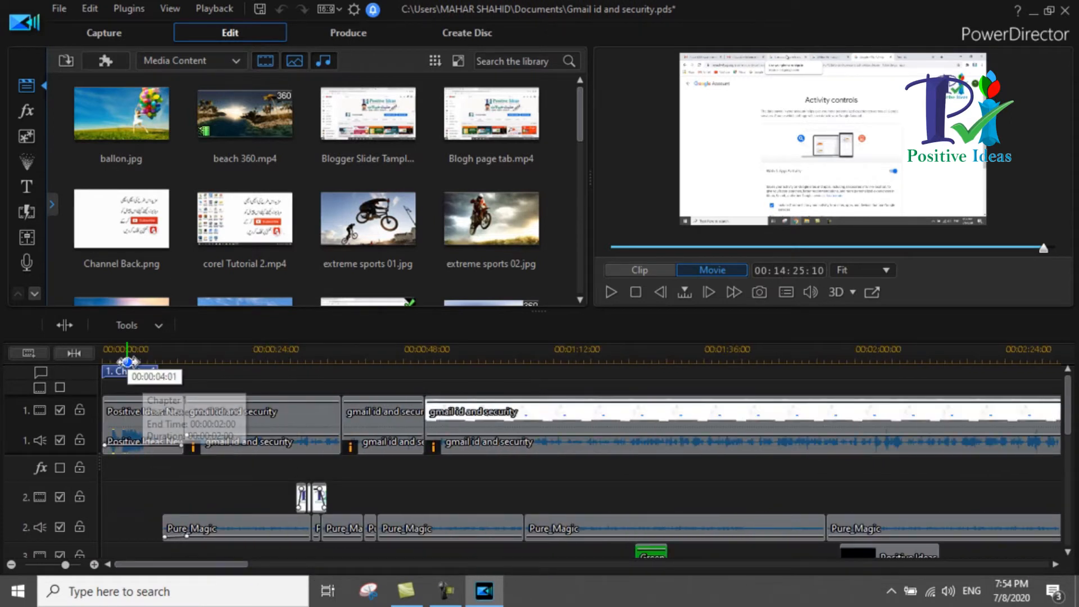
{"action": "left_click_drag", "start_coordinate": [122, 356], "coordinate": [123, 355]}
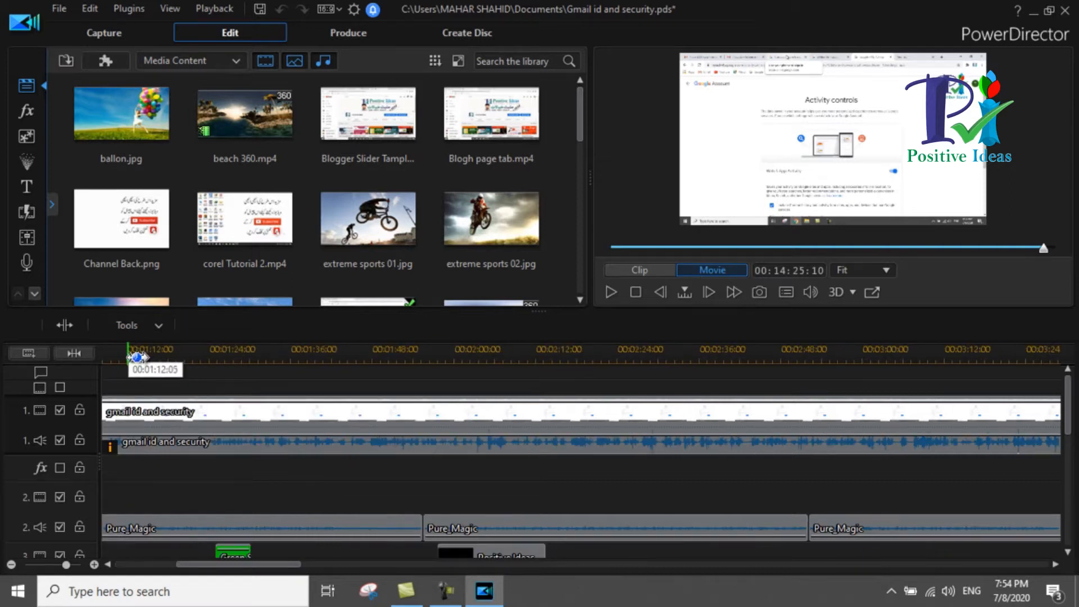
{"action": "left_click_drag", "start_coordinate": [210, 355], "coordinate": [140, 354]}
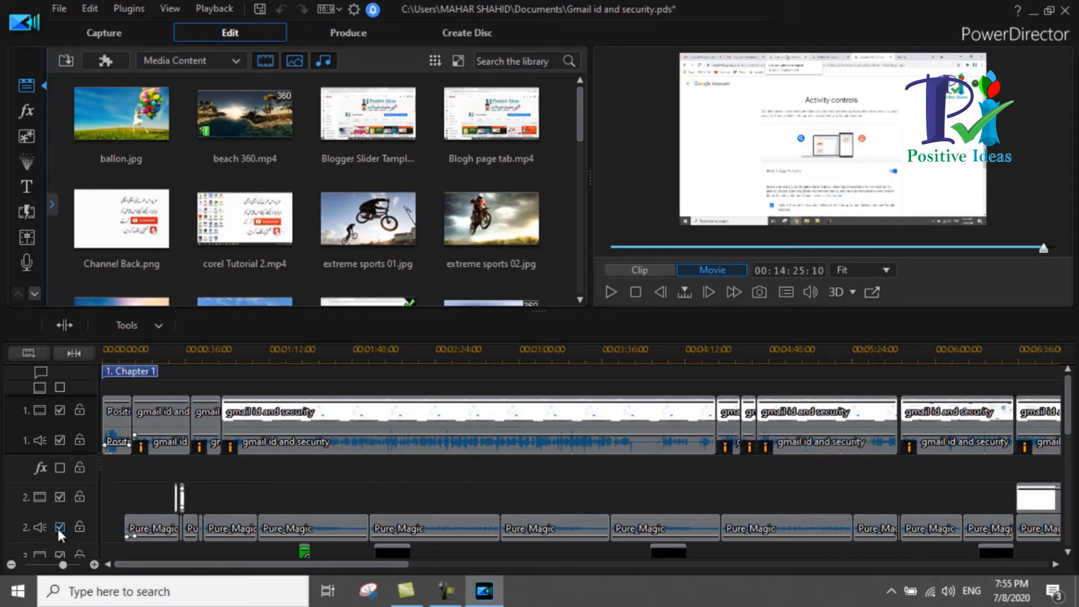
{"action": "left_click_drag", "start_coordinate": [293, 569], "coordinate": [362, 566]}
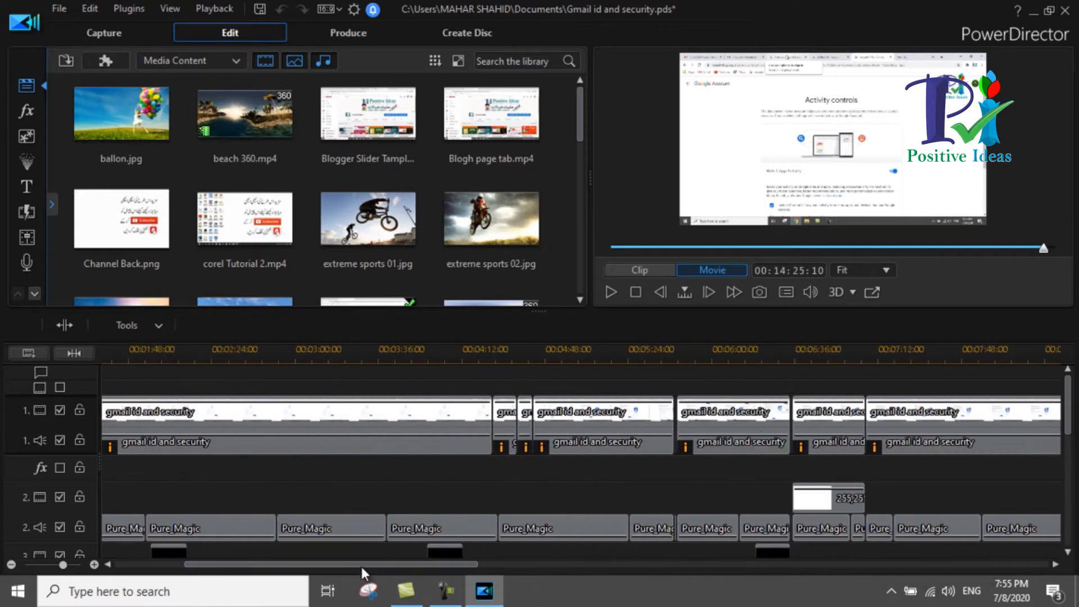
{"action": "left_click_drag", "start_coordinate": [1066, 416], "coordinate": [1062, 450]}
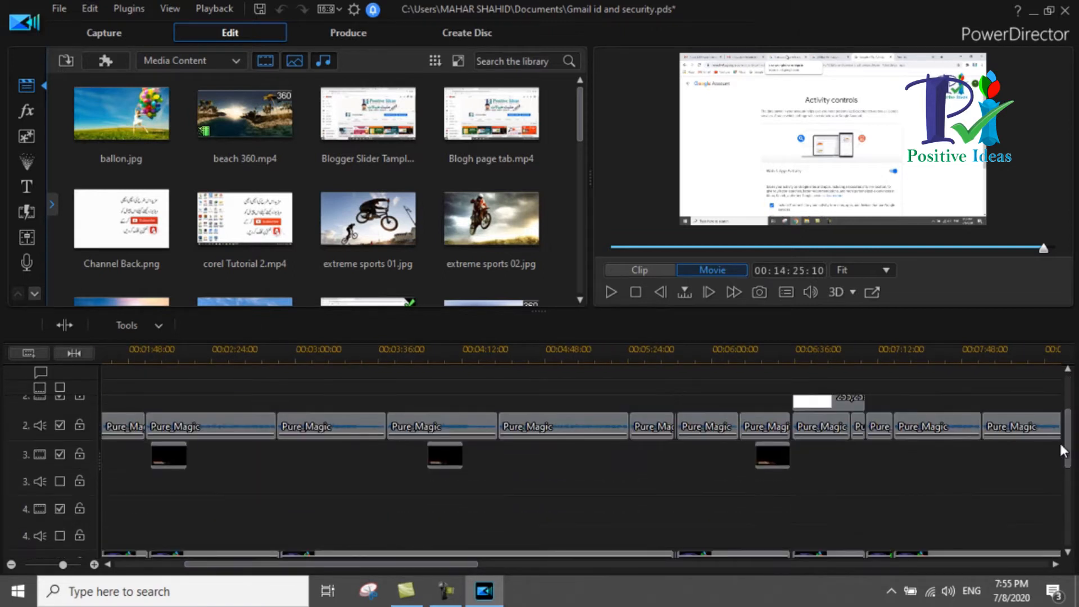
{"action": "left_click", "coordinate": [169, 456]}
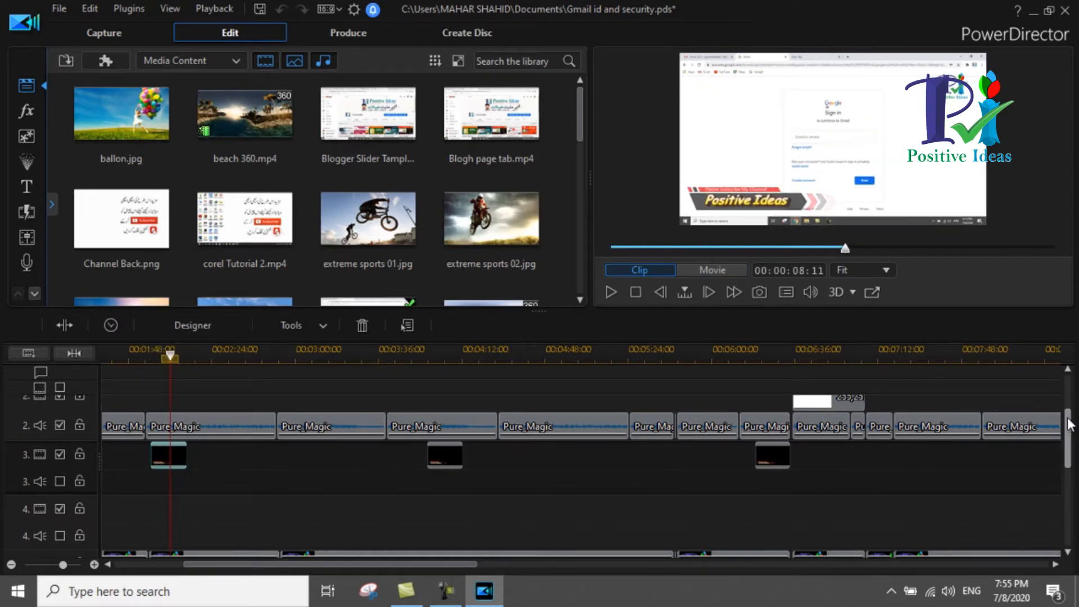
{"action": "scroll", "coordinate": [1070, 424], "scroll_direction": "down", "scroll_amount": 3}
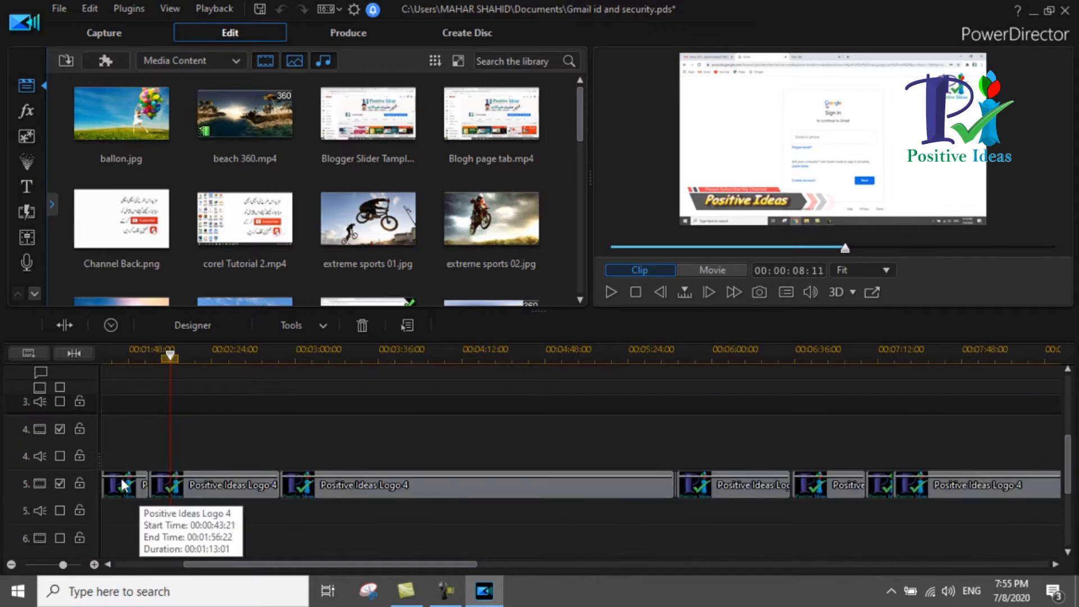
- Try moving the logo of the last Positive Ideas Logo 4 clip to the frame's upper-left corner, and undo the move
{"action": "left_click_drag", "start_coordinate": [373, 564], "coordinate": [719, 547]}
{"action": "left_click", "coordinate": [691, 486]}
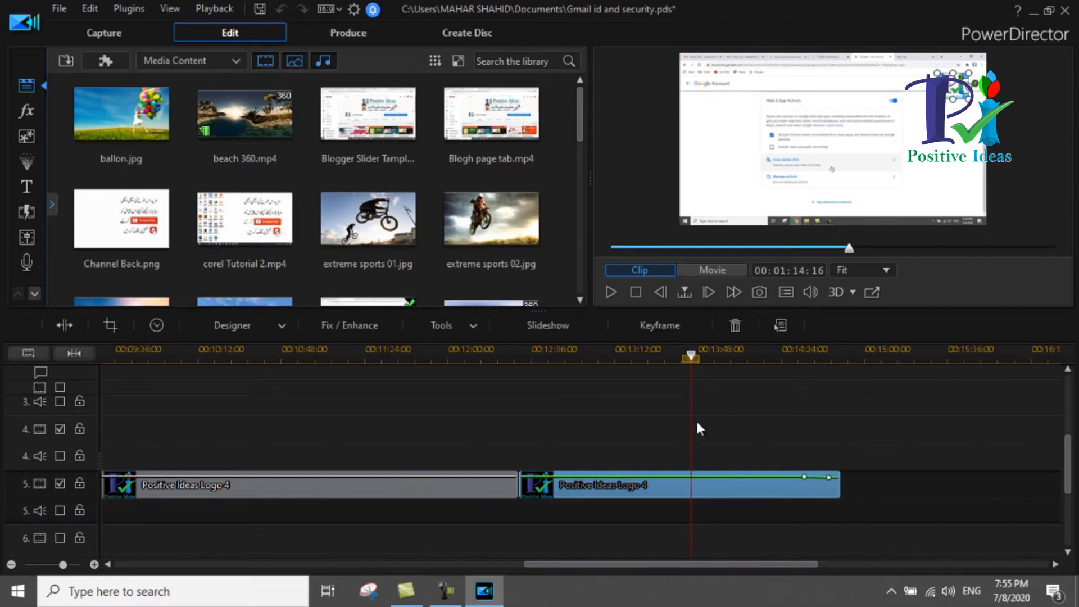
{"action": "left_click_drag", "start_coordinate": [955, 89], "coordinate": [711, 82]}
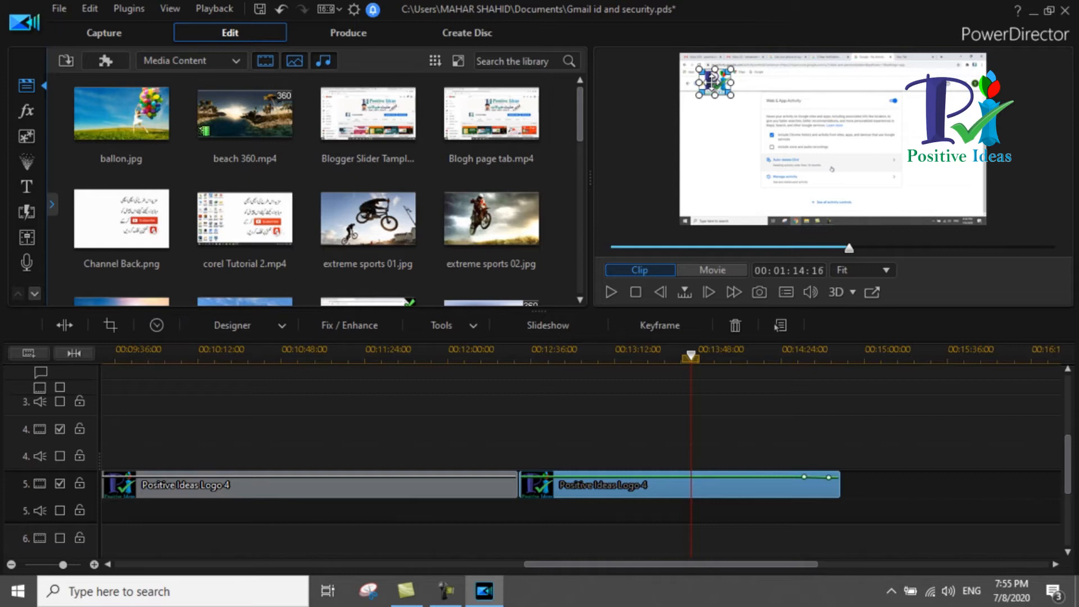
{"action": "key", "text": "ctrl+z"}
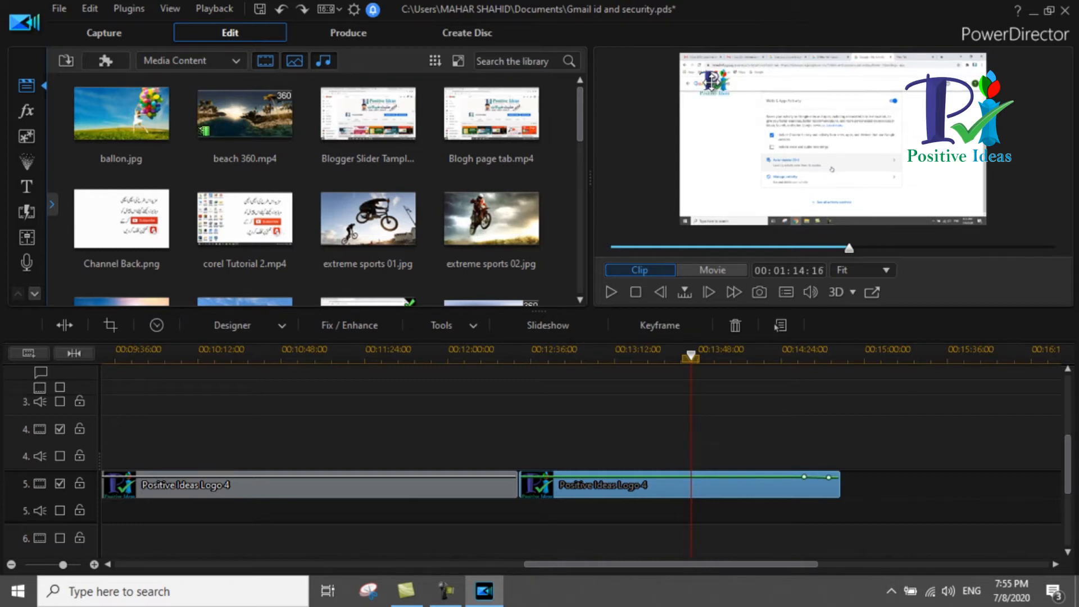
{"action": "key", "text": "ctrl+z"}
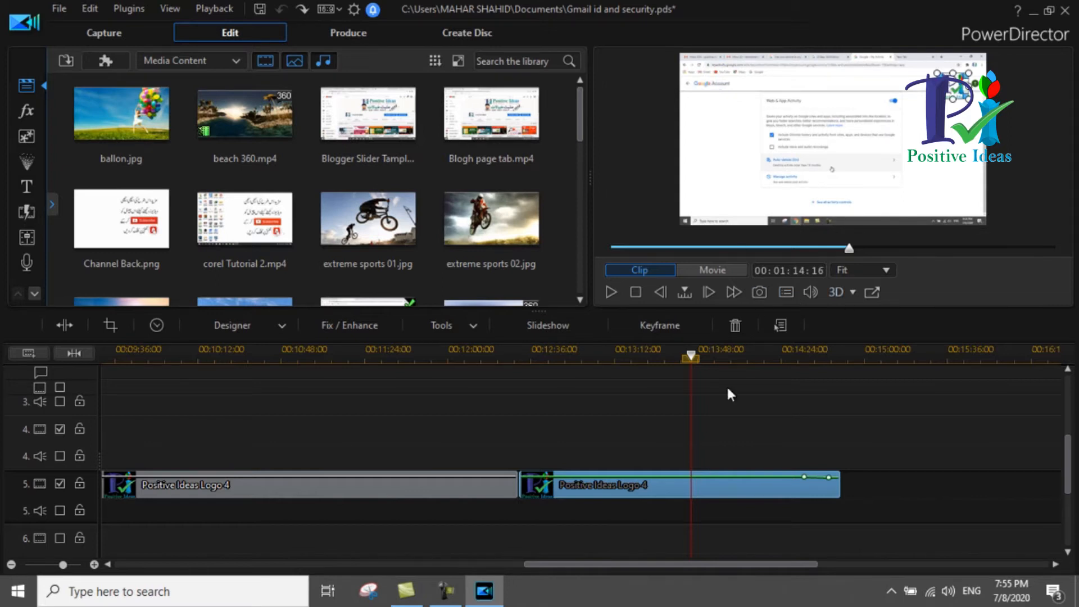
- Remove the "gmail id and security" clips on track 1 from about 00:09:00 up to the closing clip, leaving the gap
{"action": "left_click_drag", "start_coordinate": [1063, 472], "coordinate": [1064, 396]}
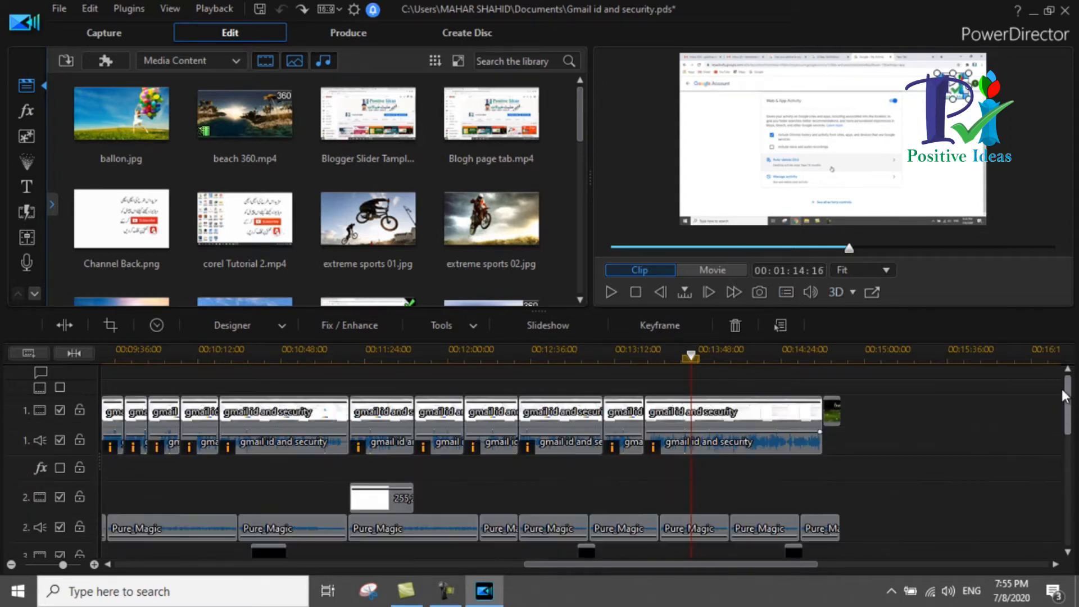
{"action": "mouse_move", "coordinate": [702, 563]}
{"action": "left_mouse_down"}
{"action": "mouse_move", "coordinate": [580, 561]}
{"action": "mouse_move", "coordinate": [734, 558]}
{"action": "mouse_move", "coordinate": [690, 566]}
{"action": "left_mouse_up"}
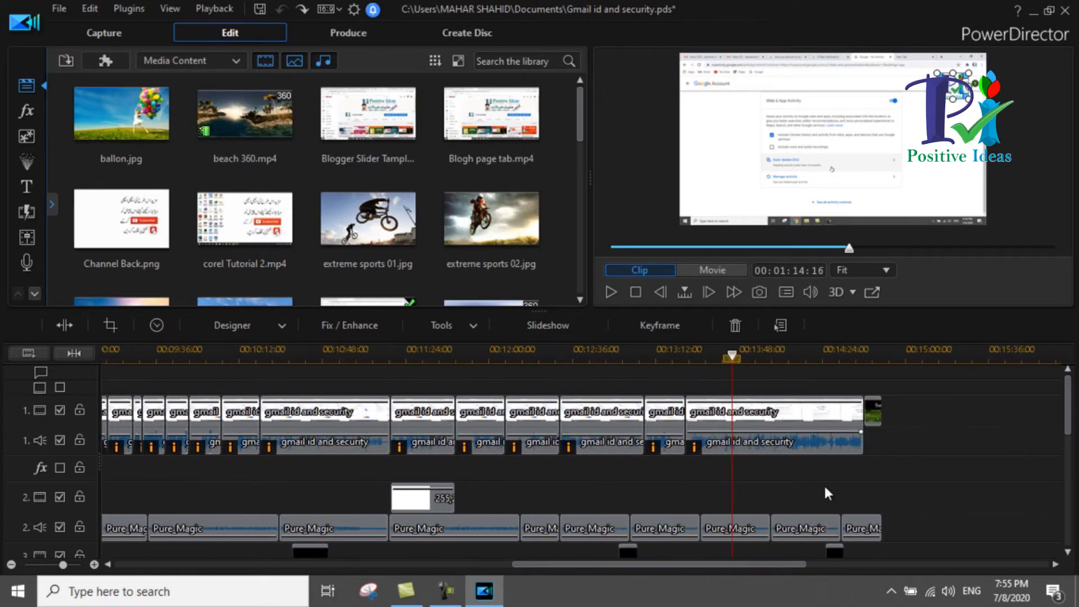
{"action": "left_click_drag", "start_coordinate": [822, 465], "coordinate": [97, 416]}
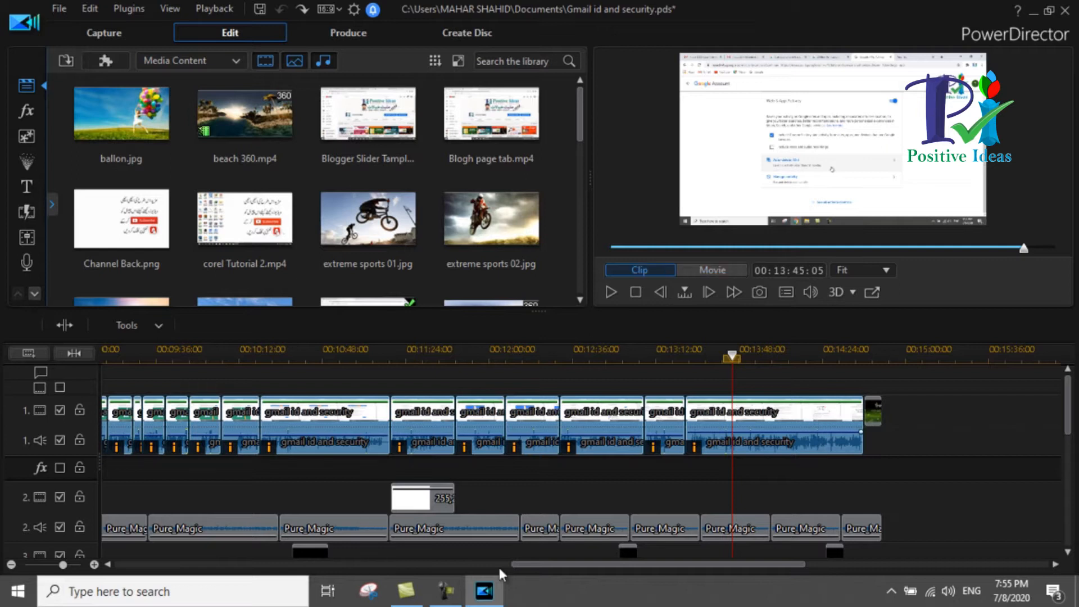
{"action": "left_click_drag", "start_coordinate": [599, 568], "coordinate": [468, 576]}
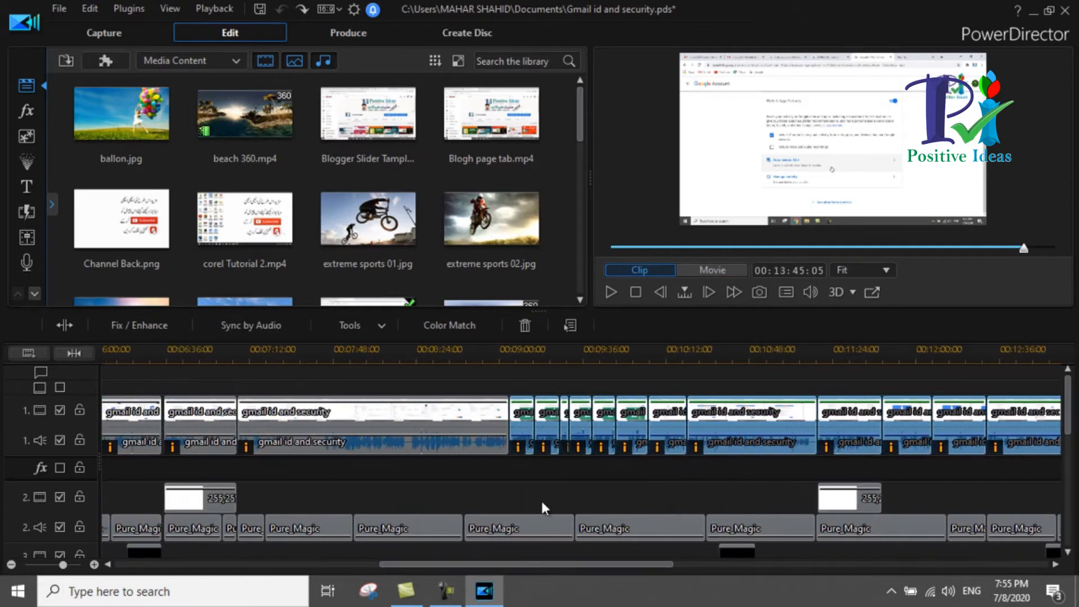
{"action": "right_click", "coordinate": [546, 421]}
{"action": "mouse_move", "coordinate": [604, 198]}
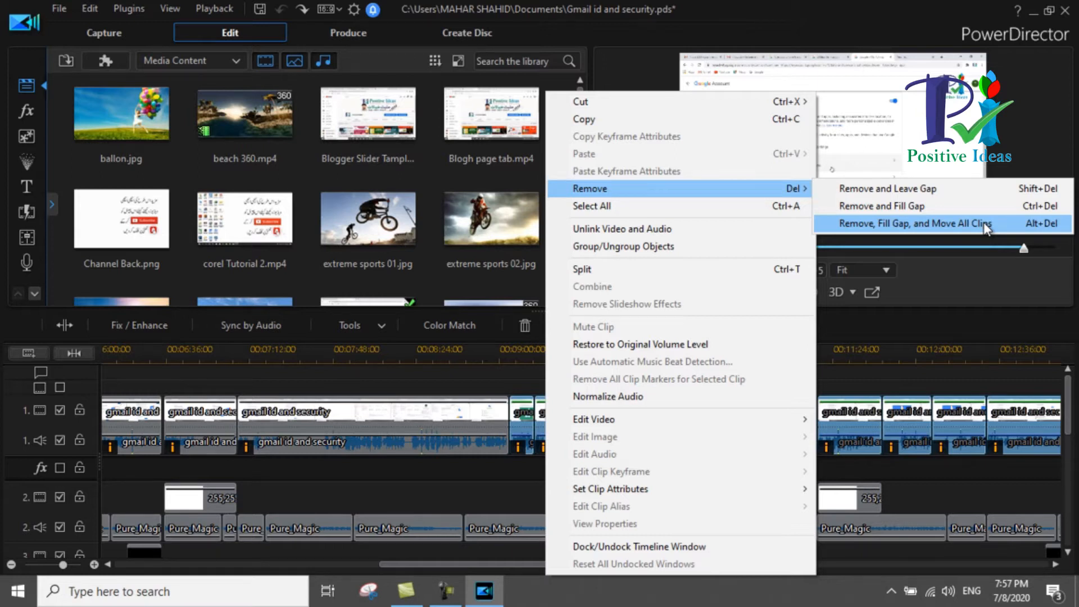
{"action": "left_click", "coordinate": [931, 195]}
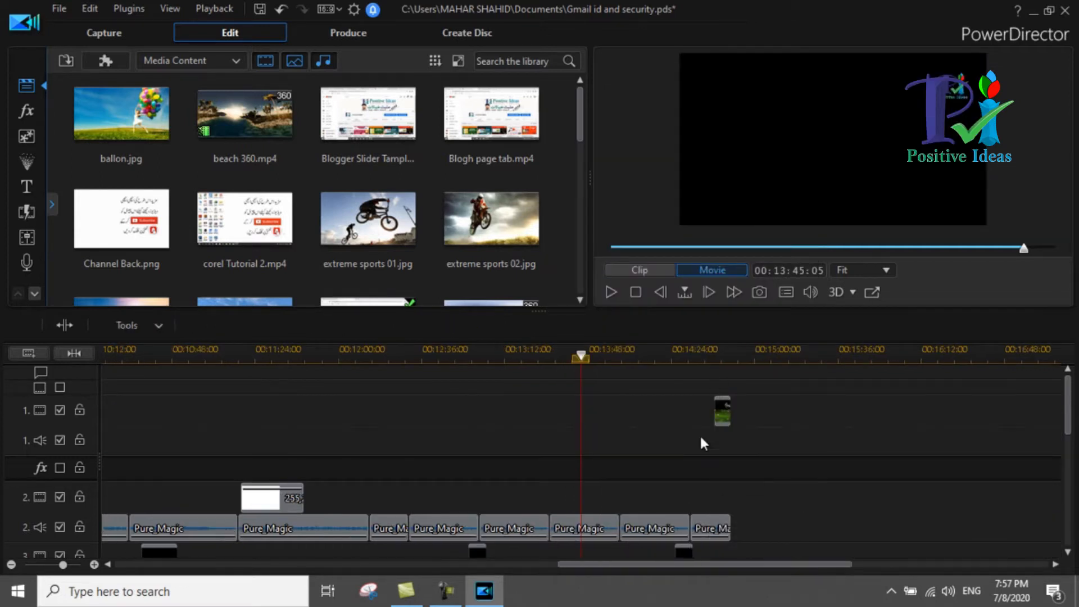
- Remove the "gmail id and security" clips on track 1 before about 00:09:00, back through the long early clip, leaving the gap
{"action": "left_click_drag", "start_coordinate": [813, 565], "coordinate": [496, 572]}
{"action": "left_click_drag", "start_coordinate": [982, 422], "coordinate": [118, 432]}
{"action": "left_click_drag", "start_coordinate": [338, 564], "coordinate": [292, 572]}
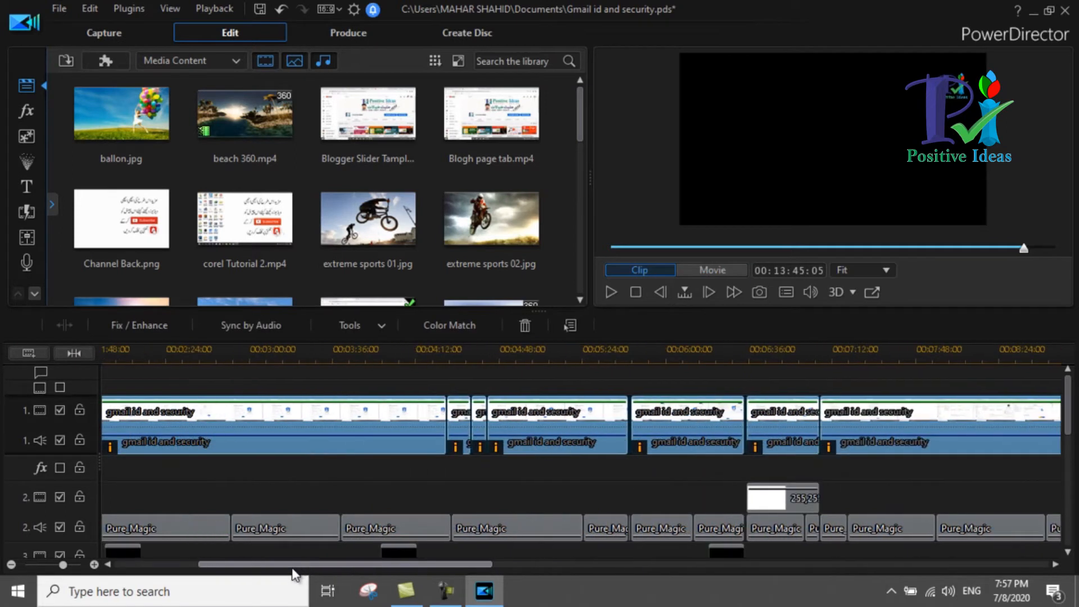
{"action": "right_click", "coordinate": [288, 420]}
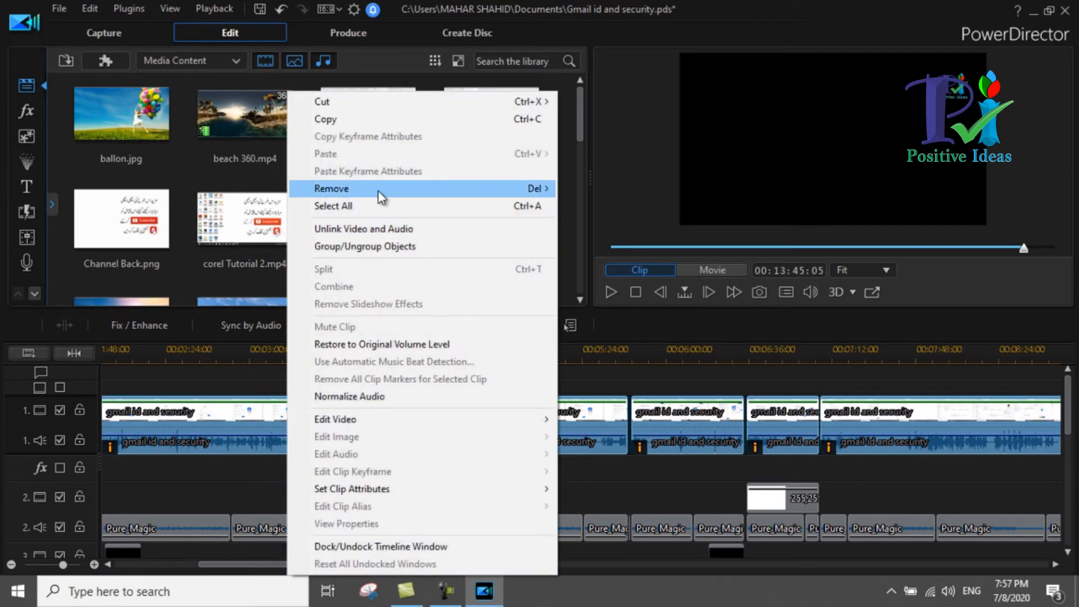
{"action": "mouse_move", "coordinate": [381, 194]}
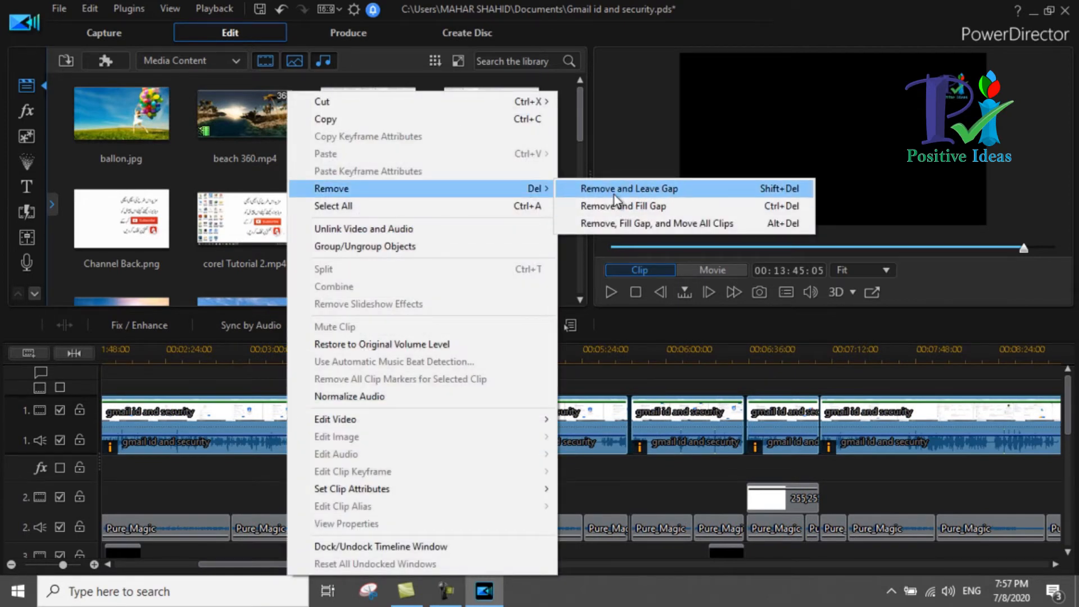
{"action": "left_click", "coordinate": [614, 194]}
- Remove the remaining short "gmail id and security" clips right after the intro on track 1, leaving the gap
{"action": "left_click_drag", "start_coordinate": [790, 564], "coordinate": [322, 568]}
{"action": "left_click_drag", "start_coordinate": [296, 421], "coordinate": [162, 436]}
{"action": "right_click", "coordinate": [163, 436]}
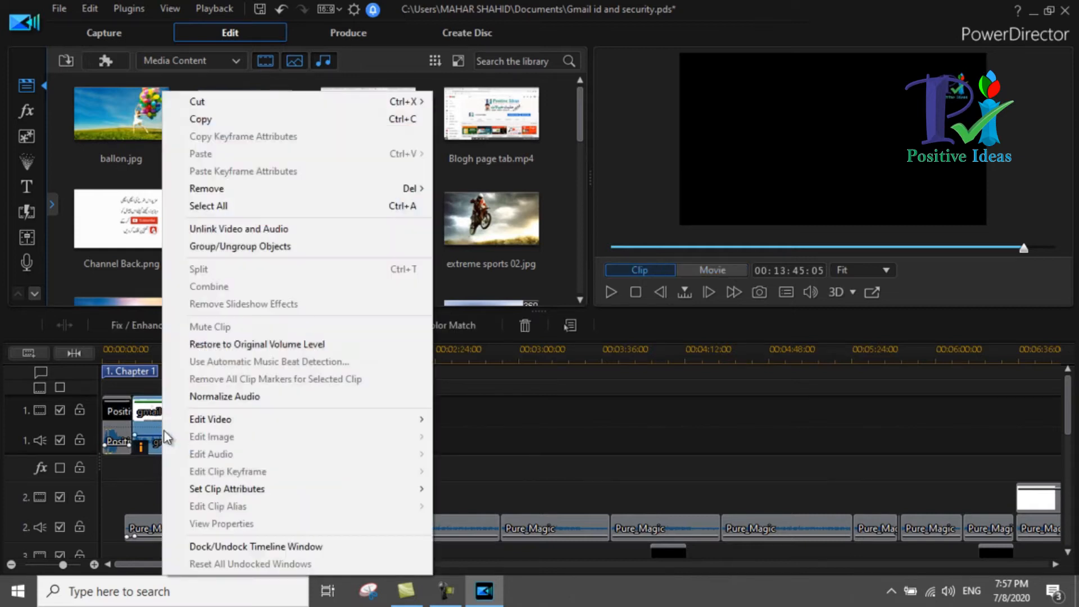
{"action": "mouse_move", "coordinate": [265, 193]}
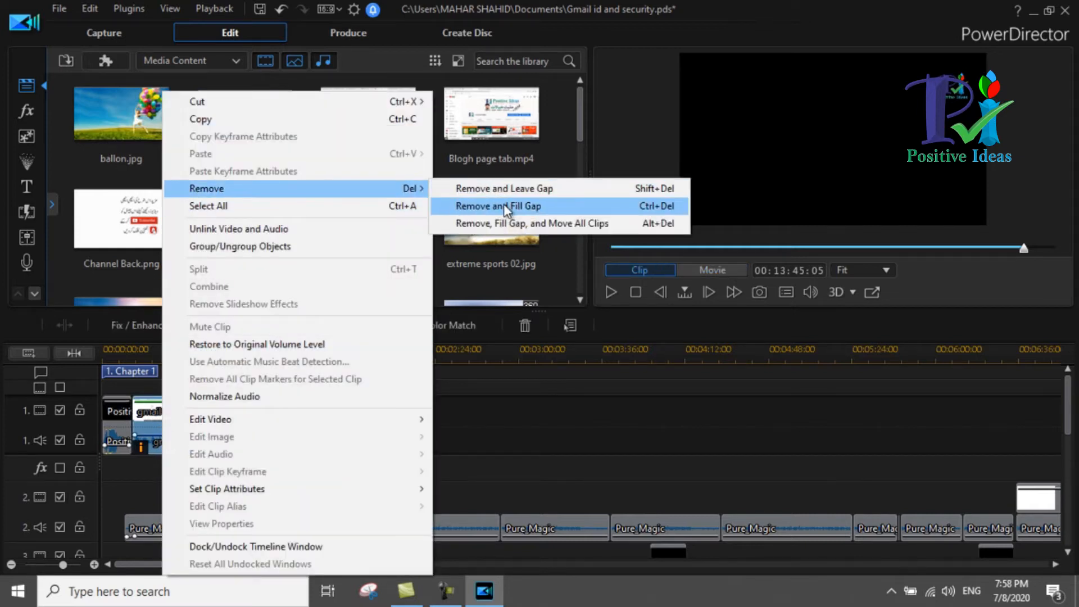
{"action": "left_click", "coordinate": [504, 191]}
- Remove the two white clips on track 2 that start at about 00:11:17 and 00:06:35, leaving the gaps
{"action": "left_click_drag", "start_coordinate": [716, 562], "coordinate": [588, 594]}
{"action": "left_click", "coordinate": [676, 507]}
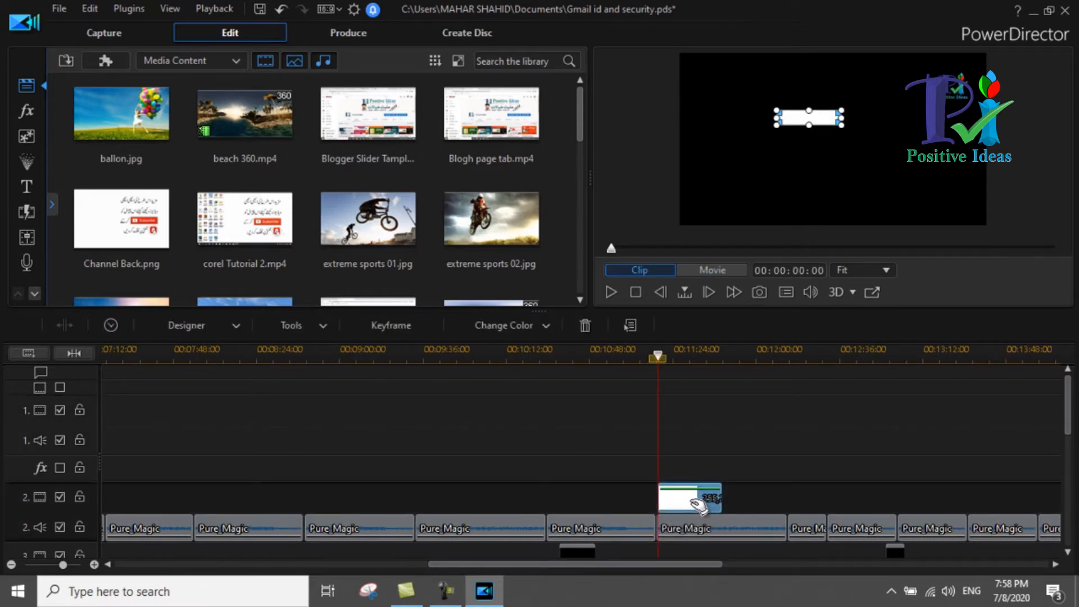
{"action": "key", "text": "Delete"}
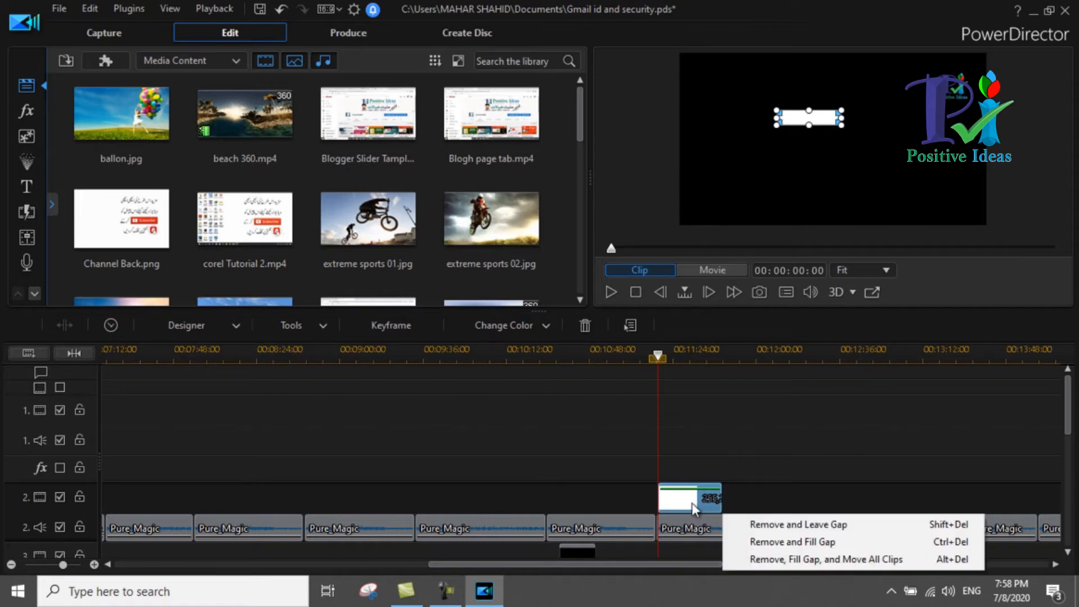
{"action": "left_click", "coordinate": [792, 526]}
{"action": "left_click_drag", "start_coordinate": [589, 565], "coordinate": [430, 567]}
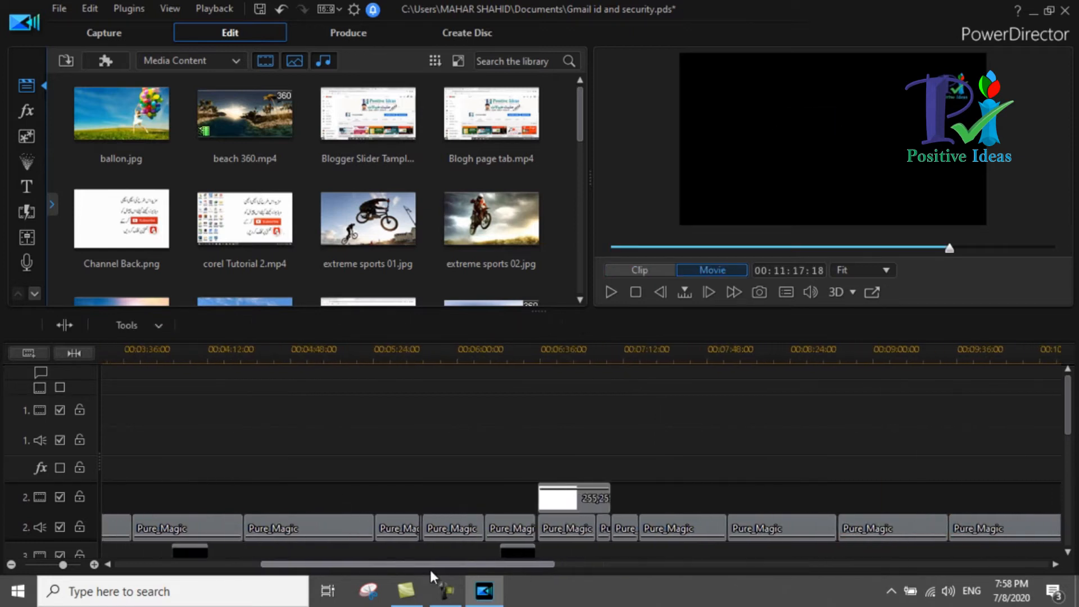
{"action": "left_click", "coordinate": [600, 495]}
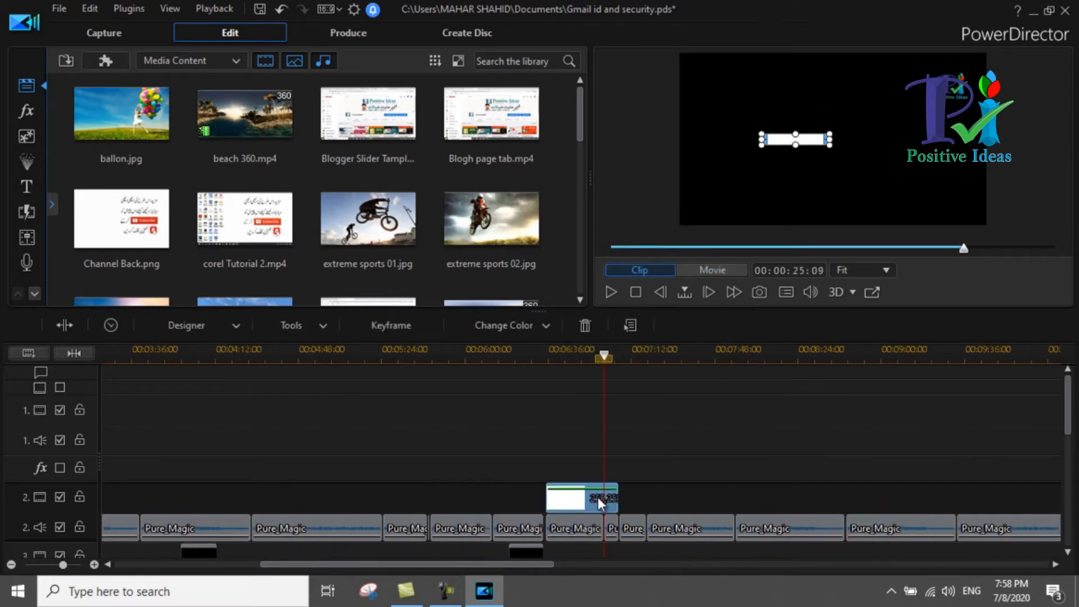
{"action": "key", "text": "Delete"}
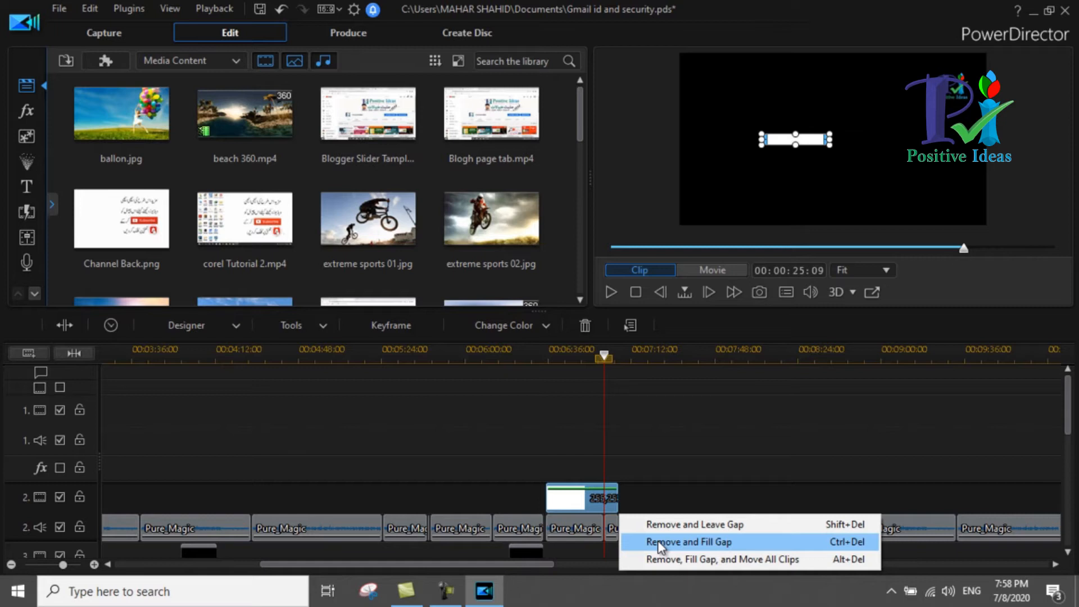
{"action": "left_click", "coordinate": [666, 527]}
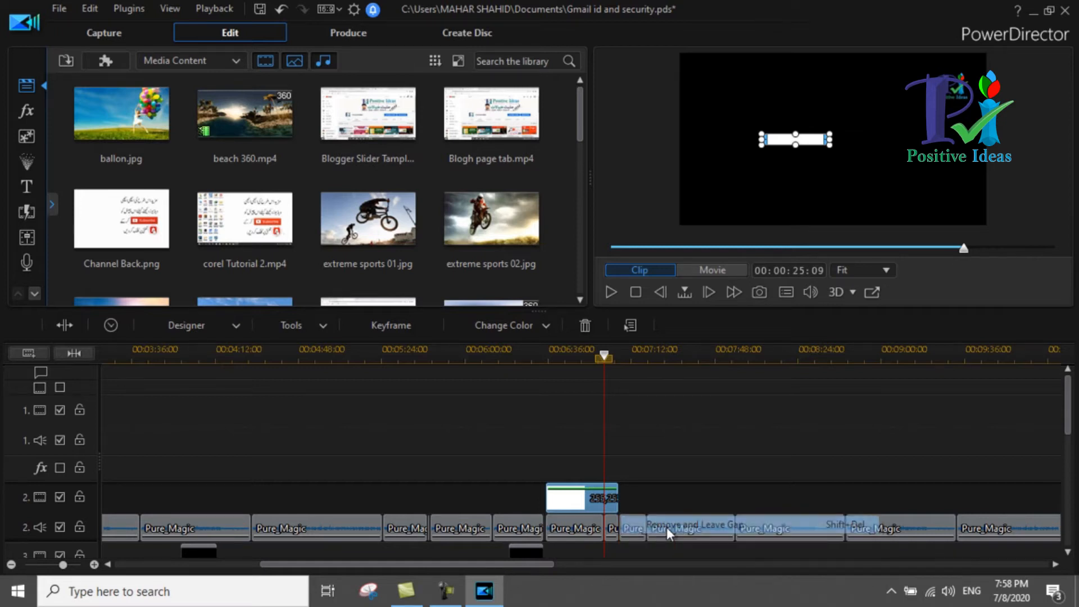
- Look over the timeline from the intro to the closing clip to check which clips remain on the tracks
{"action": "left_click_drag", "start_coordinate": [513, 561], "coordinate": [296, 571]}
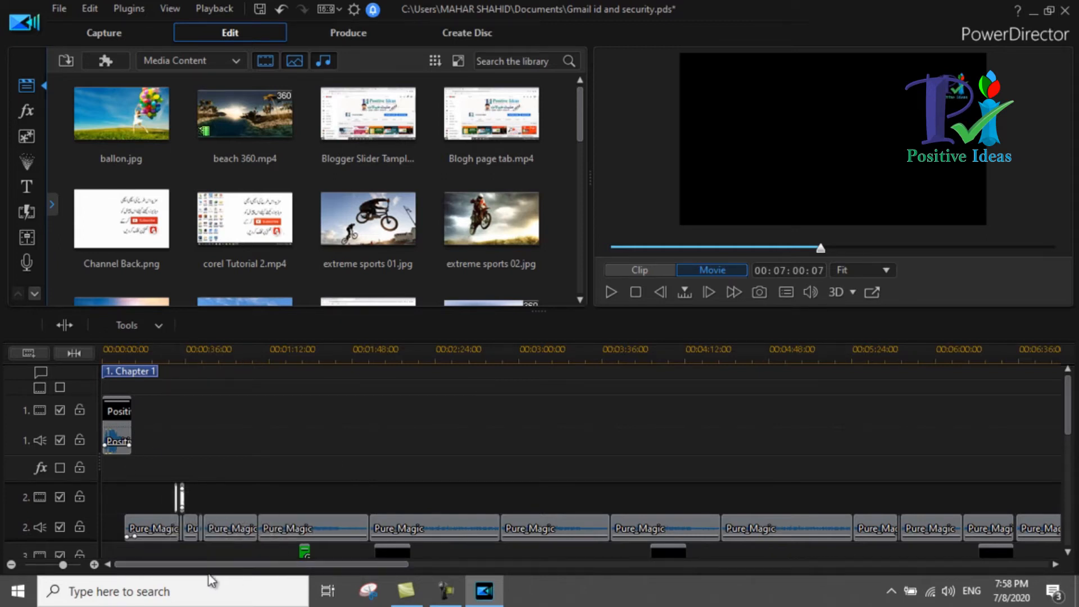
{"action": "left_click_drag", "start_coordinate": [233, 573], "coordinate": [645, 580]}
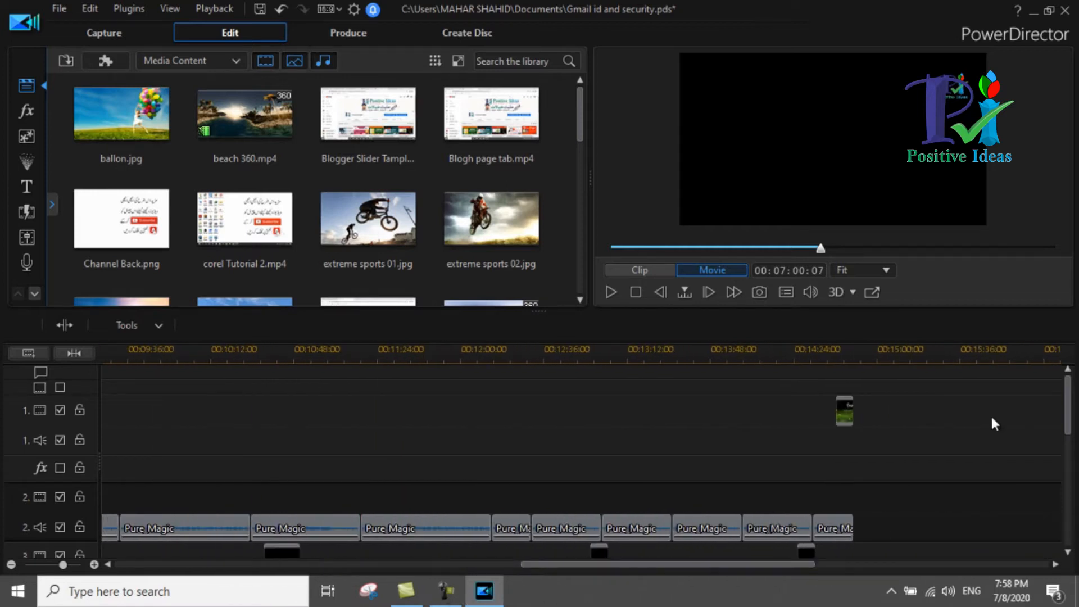
{"action": "scroll", "coordinate": [1073, 447], "scroll_direction": "down", "scroll_amount": 4}
{"action": "scroll", "coordinate": [1073, 446], "scroll_direction": "up", "scroll_amount": 4}
{"action": "left_click_drag", "start_coordinate": [632, 564], "coordinate": [181, 549]}
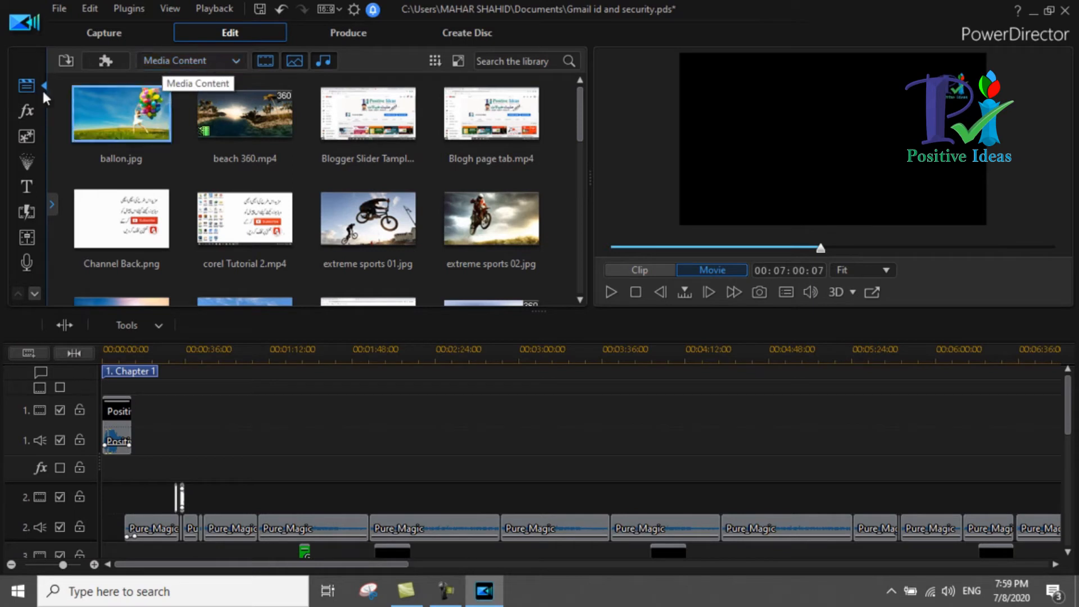
- Show Media Content in the library and browse its available clips
{"action": "left_click", "coordinate": [234, 59]}
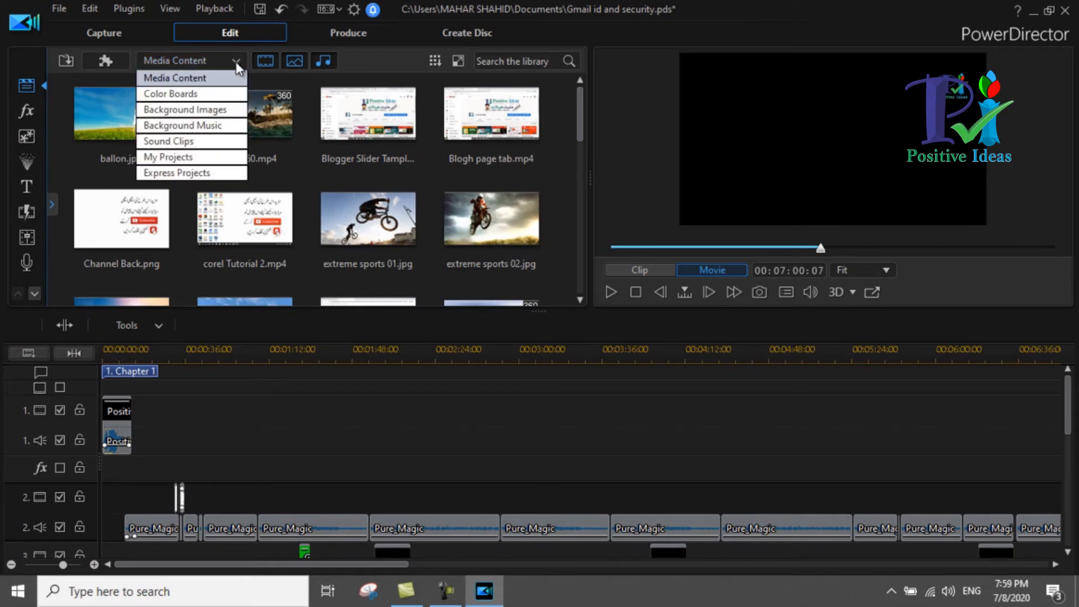
{"action": "left_click", "coordinate": [236, 77]}
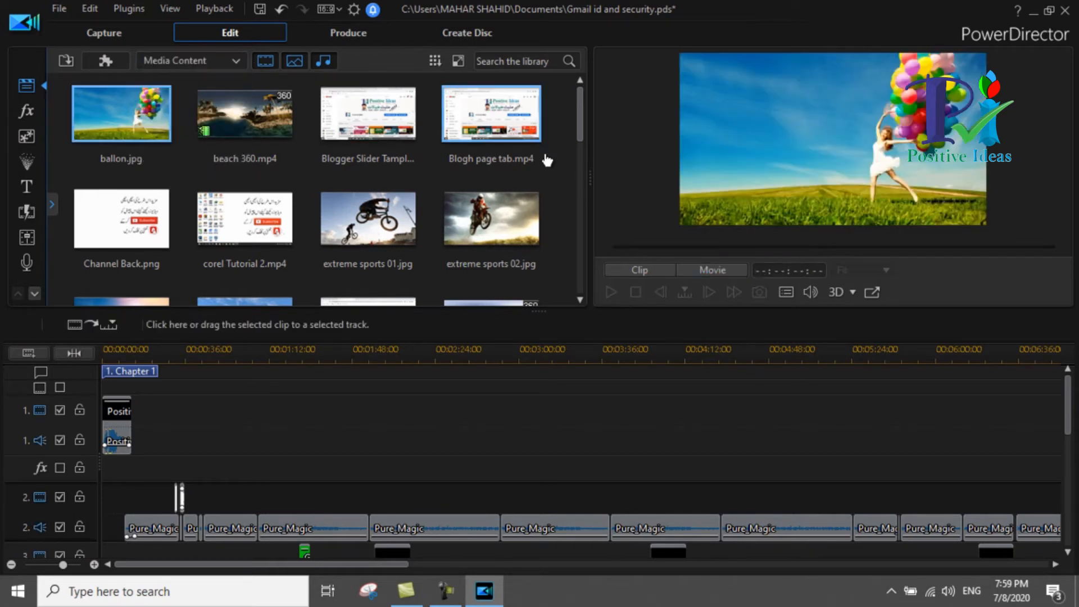
{"action": "scroll", "coordinate": [584, 135], "scroll_direction": "down", "scroll_amount": 1}
{"action": "left_click_drag", "start_coordinate": [584, 134], "coordinate": [578, 84]}
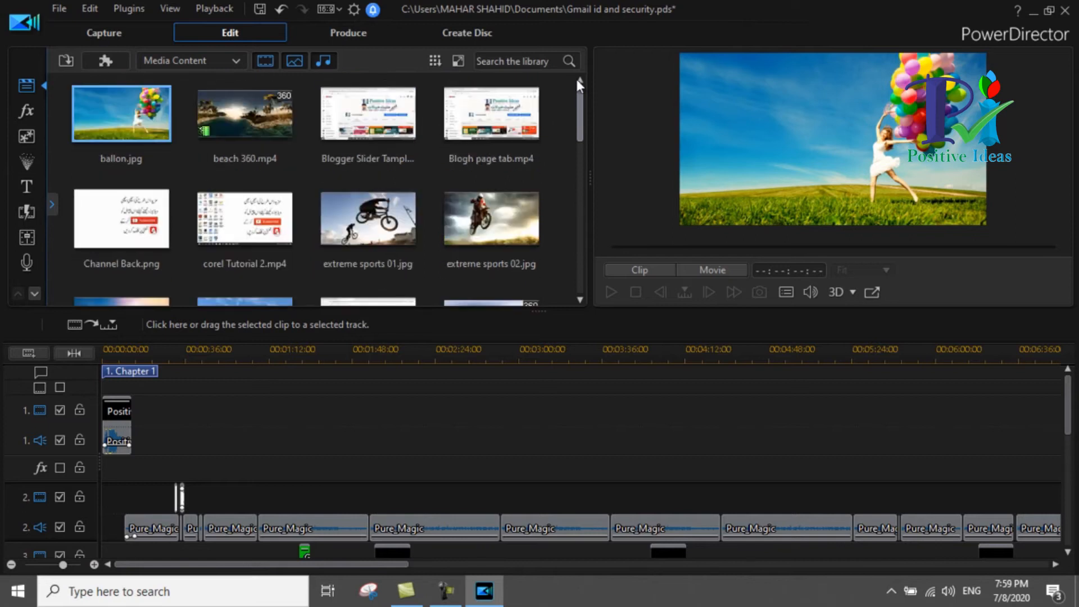
{"action": "right_click", "coordinate": [560, 107]}
{"action": "left_click", "coordinate": [555, 94]}
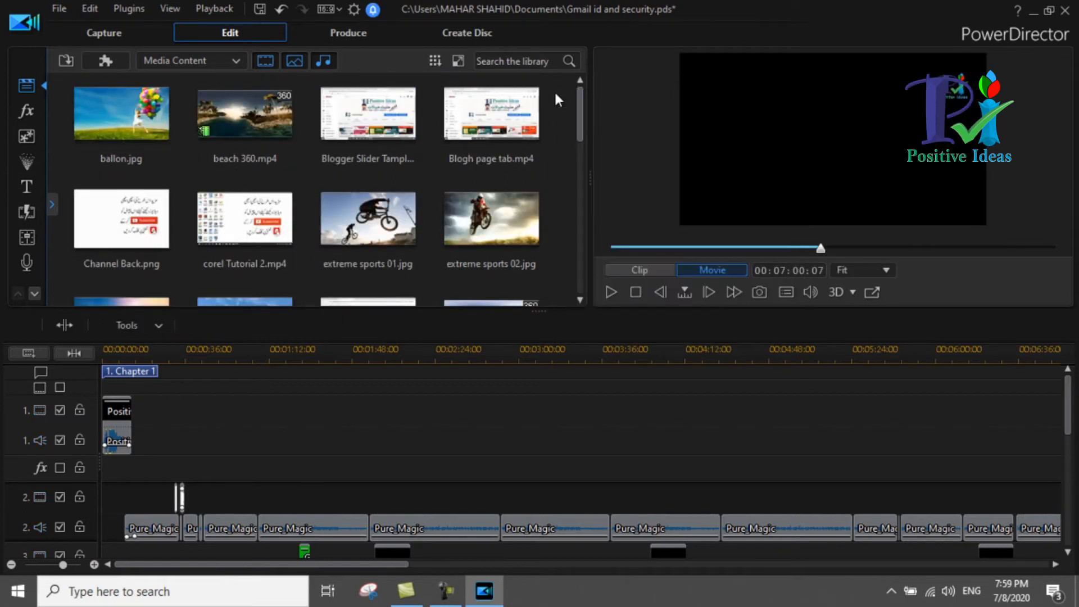
{"action": "mouse_move", "coordinate": [575, 112]}
{"action": "left_mouse_down"}
{"action": "mouse_move", "coordinate": [579, 204]}
{"action": "mouse_move", "coordinate": [575, 99]}
{"action": "left_mouse_up"}
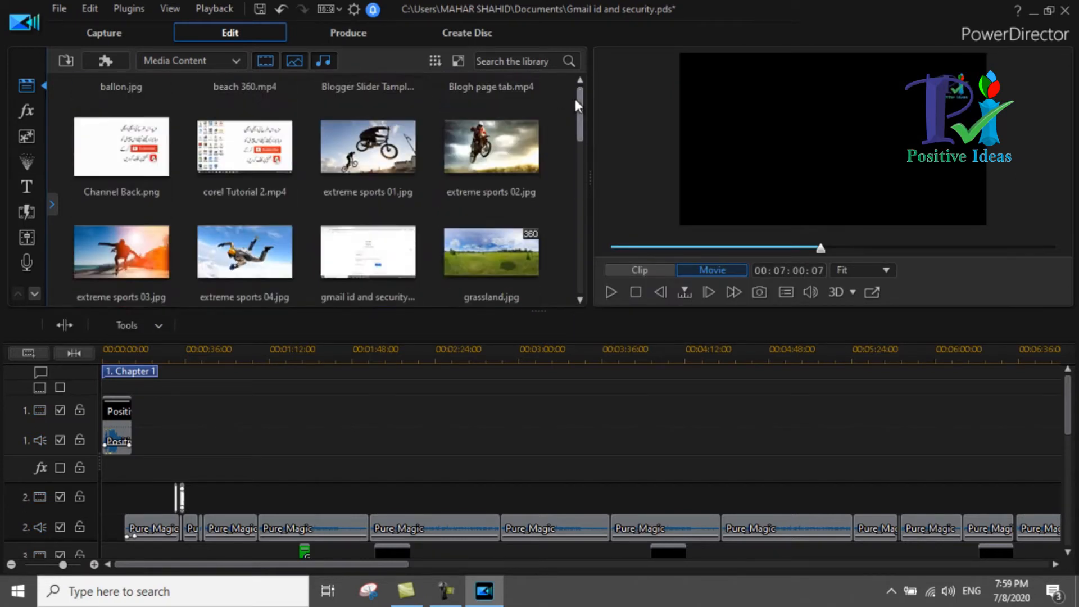
{"action": "scroll", "coordinate": [570, 95], "scroll_direction": "up", "scroll_amount": 1}
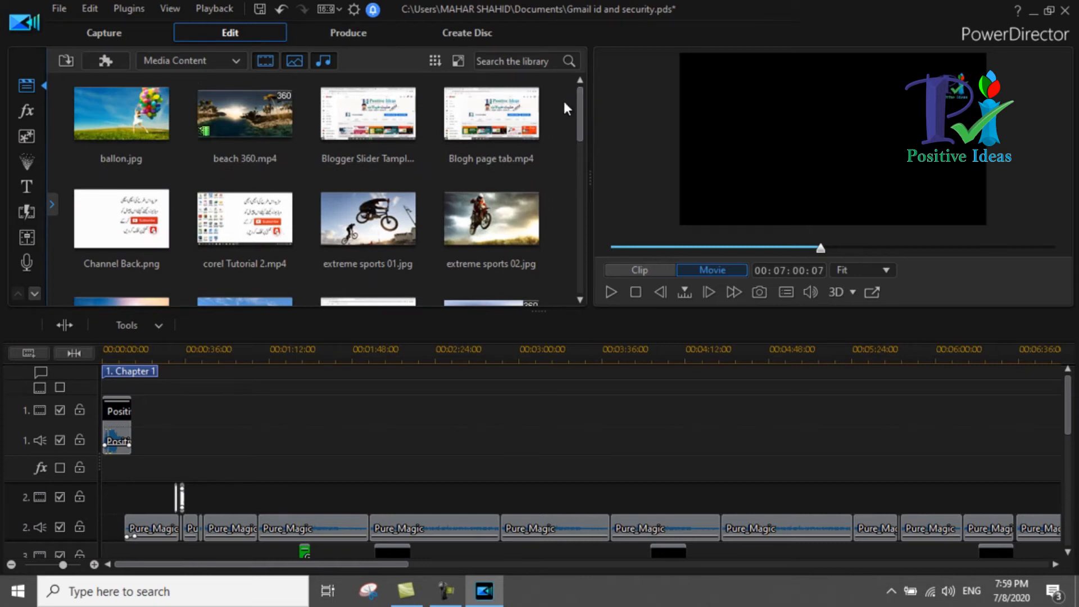
- Import the "keyword search tools" video from the Camtasia Studio "keyword search tools" folder into the media library
{"action": "right_click", "coordinate": [562, 99]}
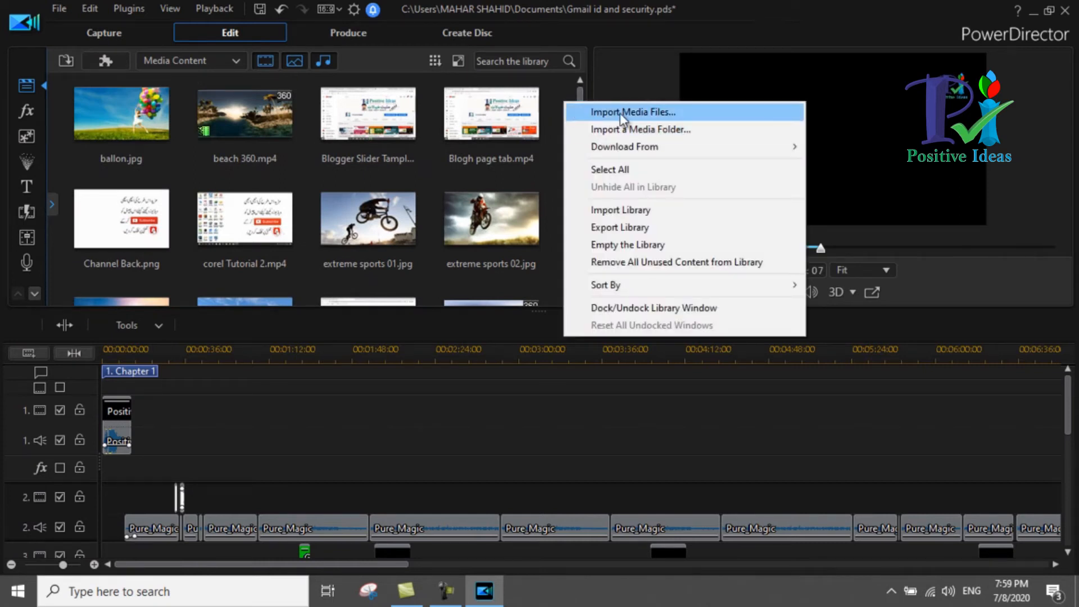
{"action": "left_click", "coordinate": [552, 106]}
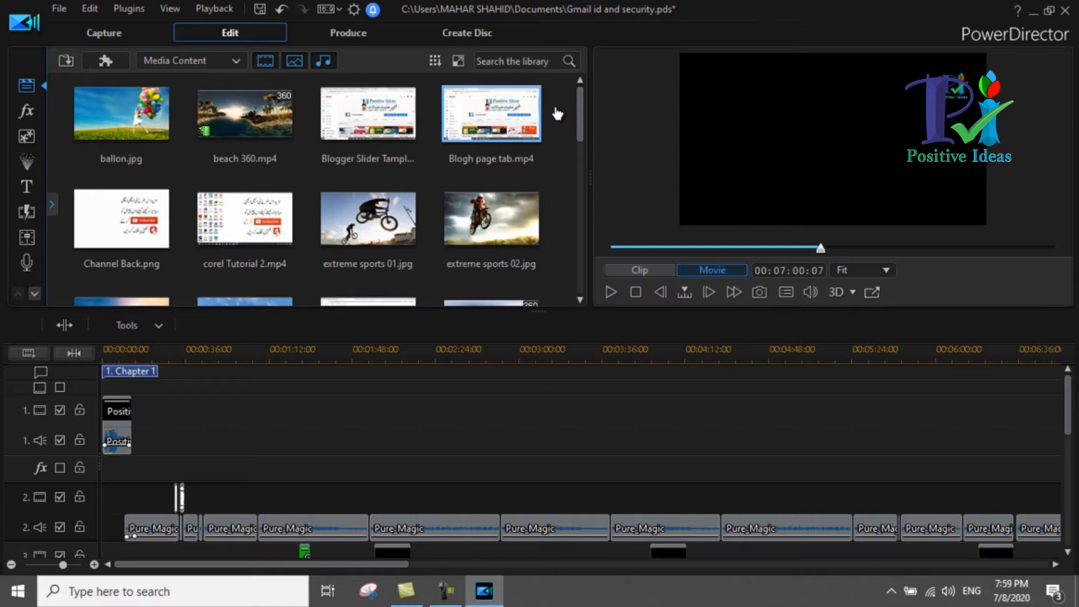
{"action": "right_click", "coordinate": [556, 106]}
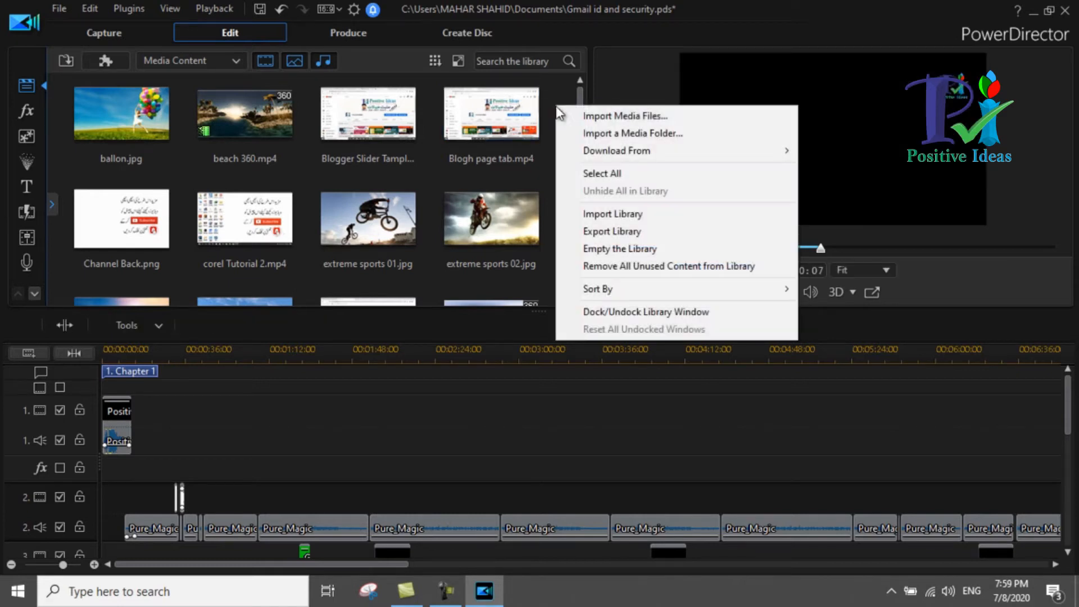
{"action": "left_click", "coordinate": [658, 115]}
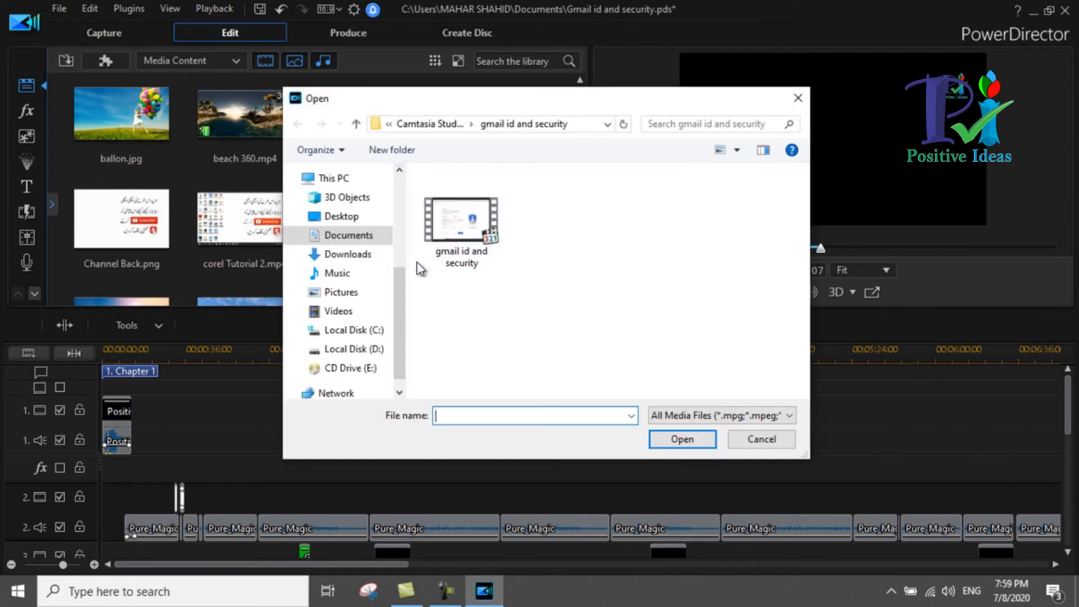
{"action": "left_click", "coordinate": [431, 125]}
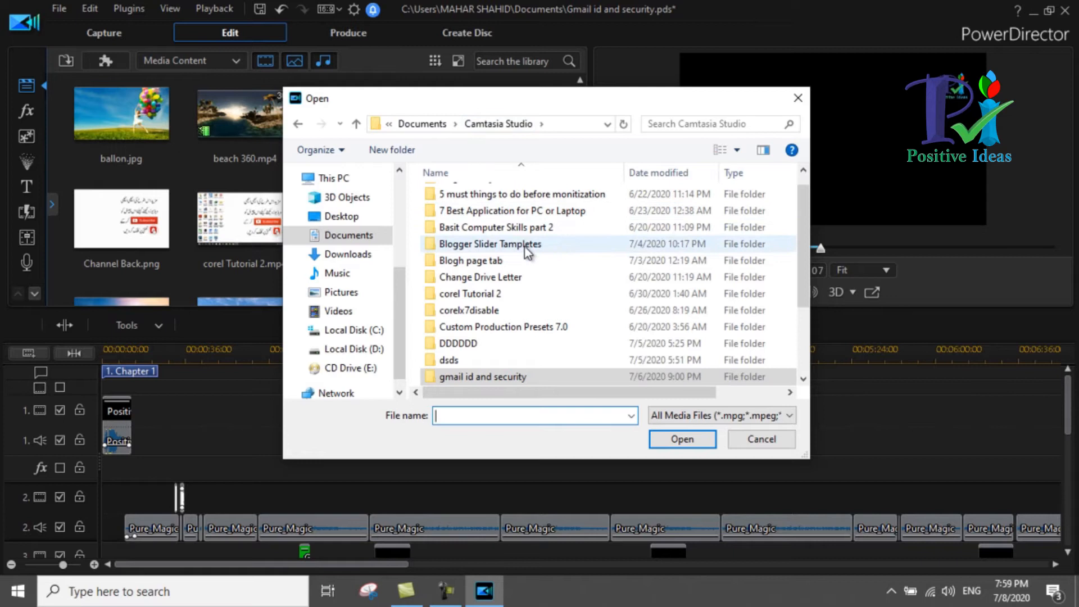
{"action": "left_click_drag", "start_coordinate": [801, 211], "coordinate": [804, 271]}
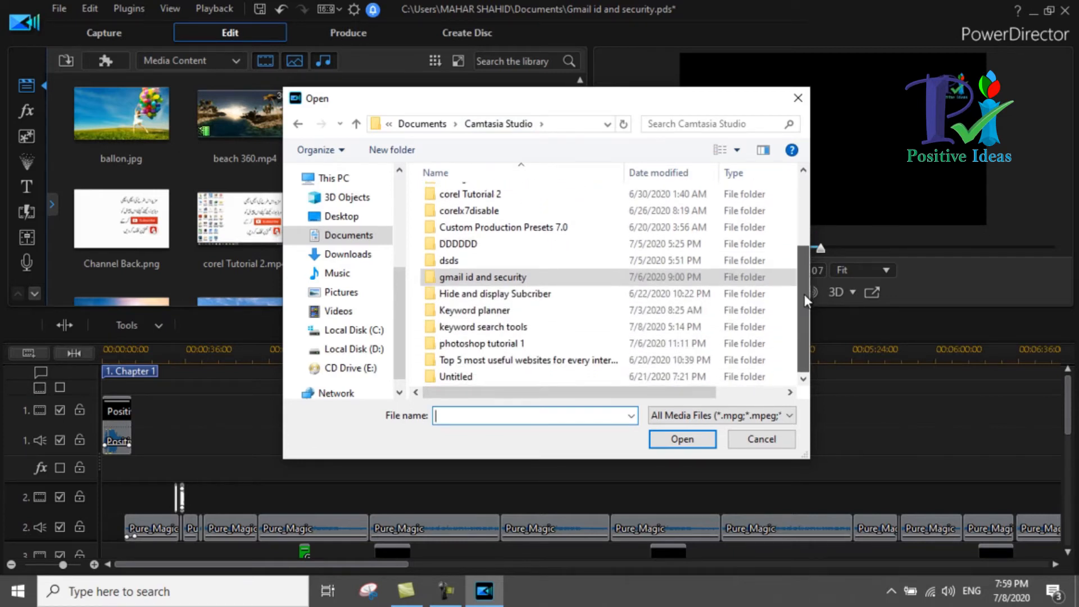
{"action": "left_click", "coordinate": [487, 330]}
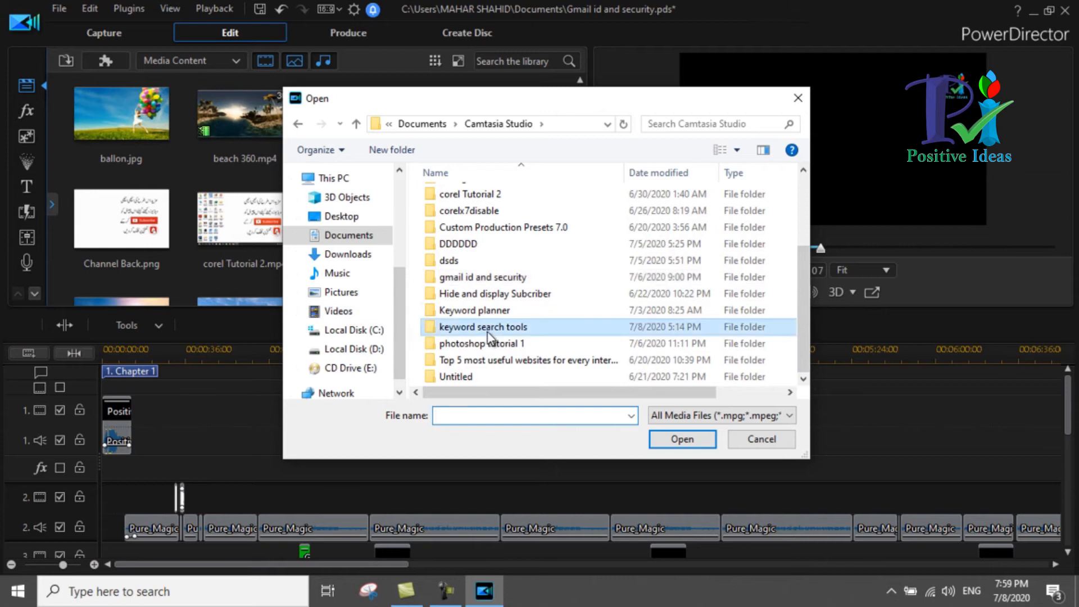
{"action": "double_click", "coordinate": [487, 332]}
{"action": "left_click", "coordinate": [461, 225]}
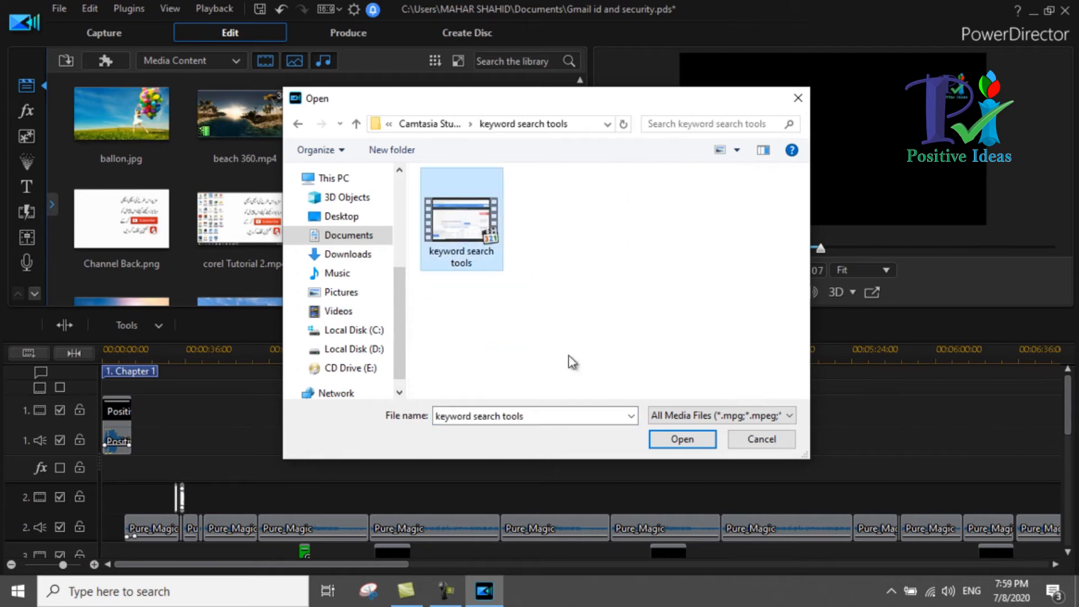
{"action": "left_click", "coordinate": [681, 439]}
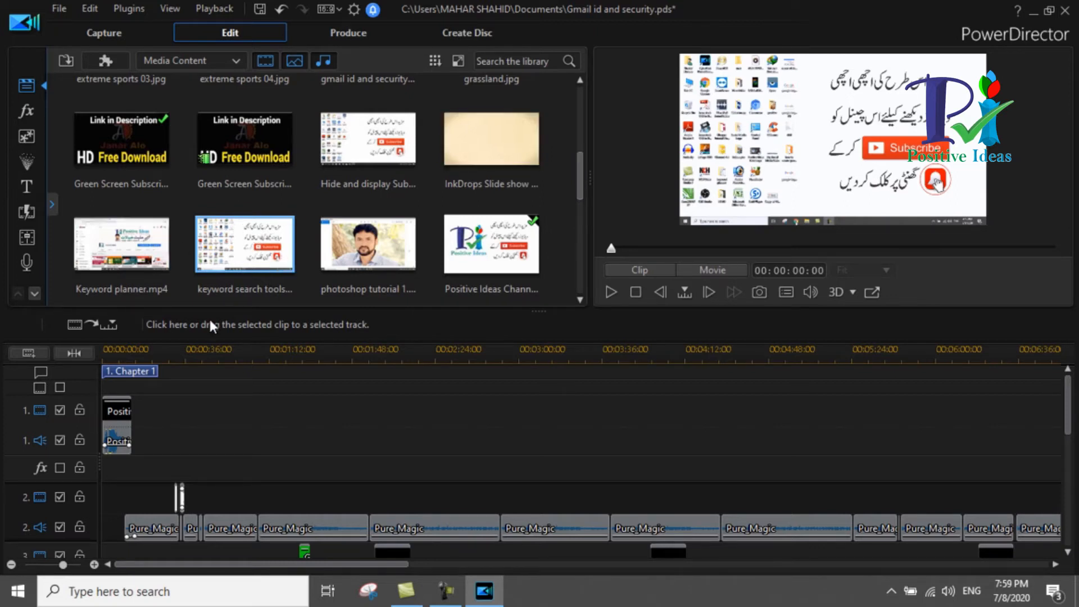
- Insert the "keyword search tools" video on track 1 directly after the intro, ahead of the closing clip
{"action": "left_click_drag", "start_coordinate": [251, 255], "coordinate": [136, 430]}
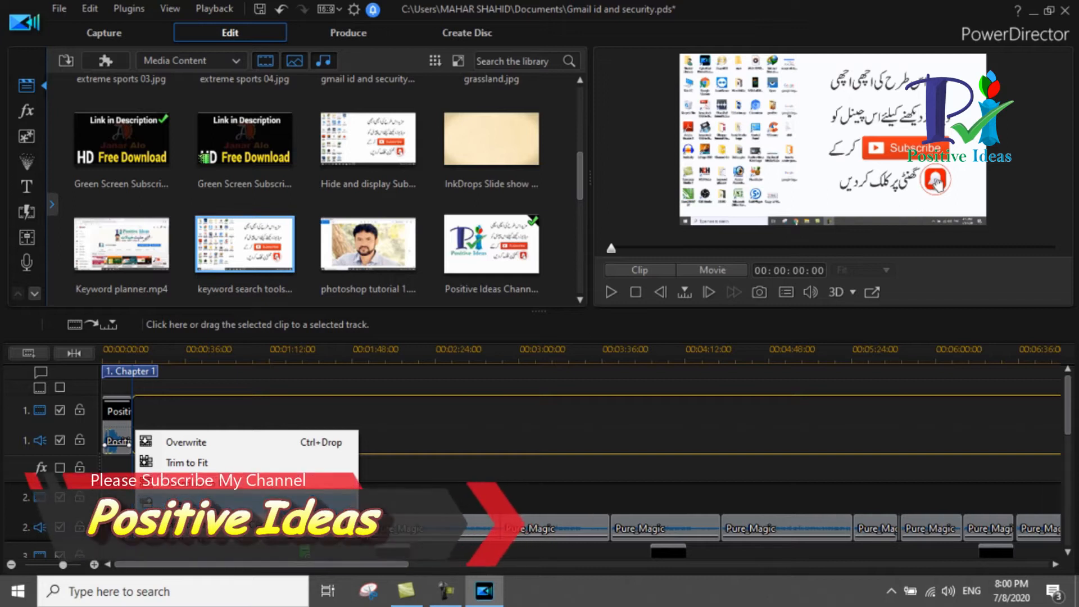
{"action": "left_click", "coordinate": [233, 553]}
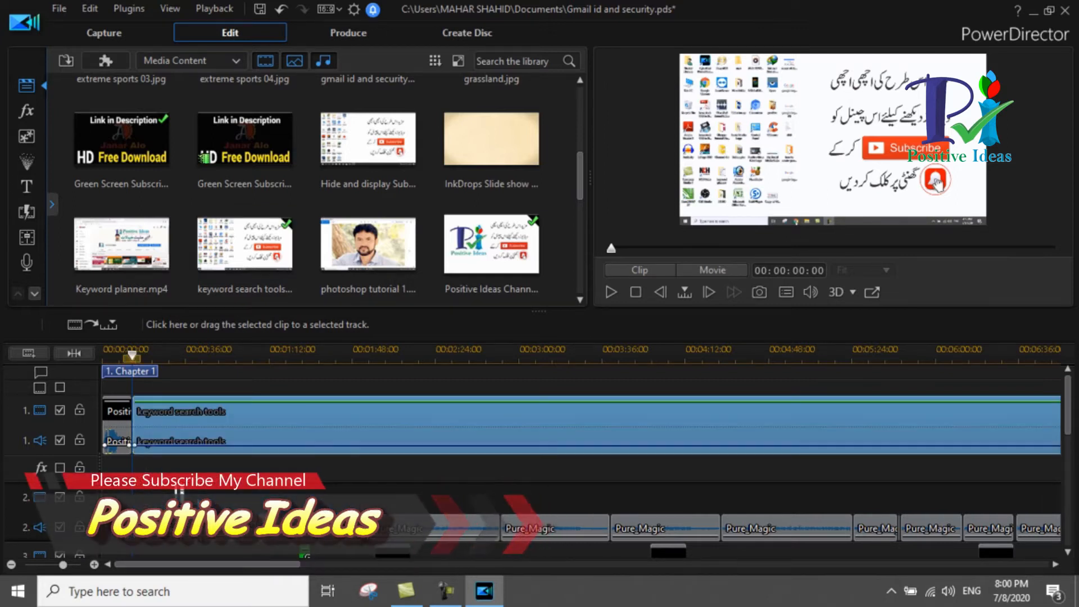
{"action": "left_click_drag", "start_coordinate": [236, 563], "coordinate": [845, 551]}
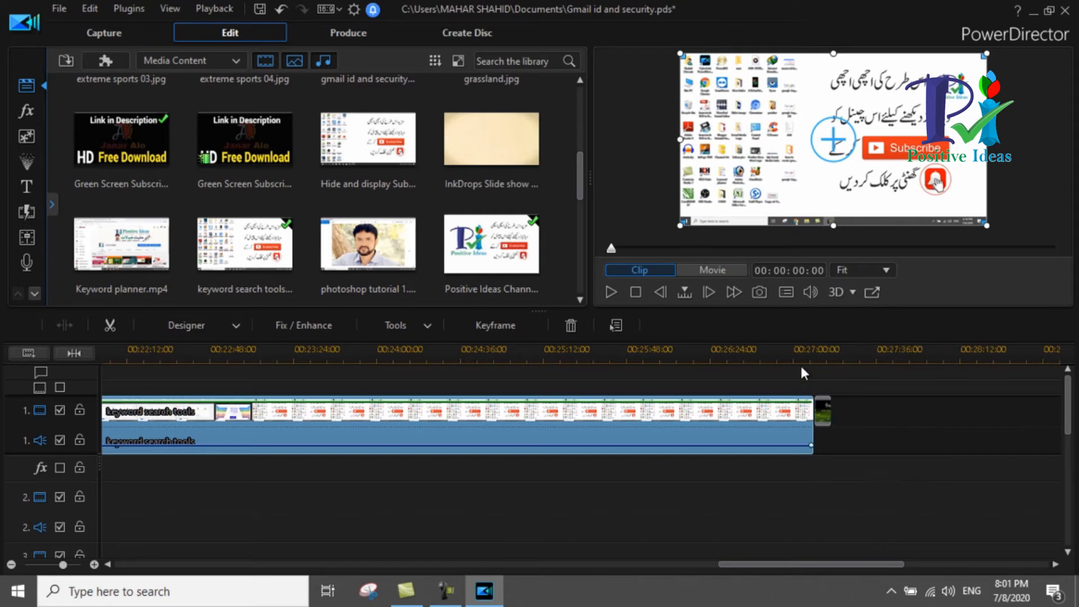
{"action": "left_click_drag", "start_coordinate": [834, 562], "coordinate": [210, 555]}
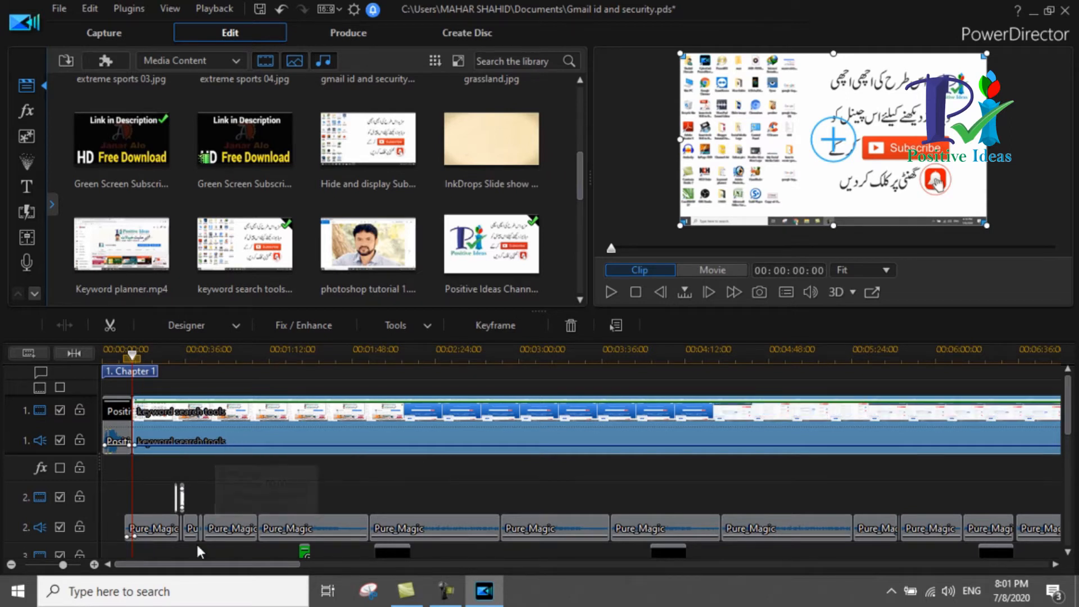
{"action": "scroll", "coordinate": [1073, 413], "scroll_direction": "down", "scroll_amount": 1}
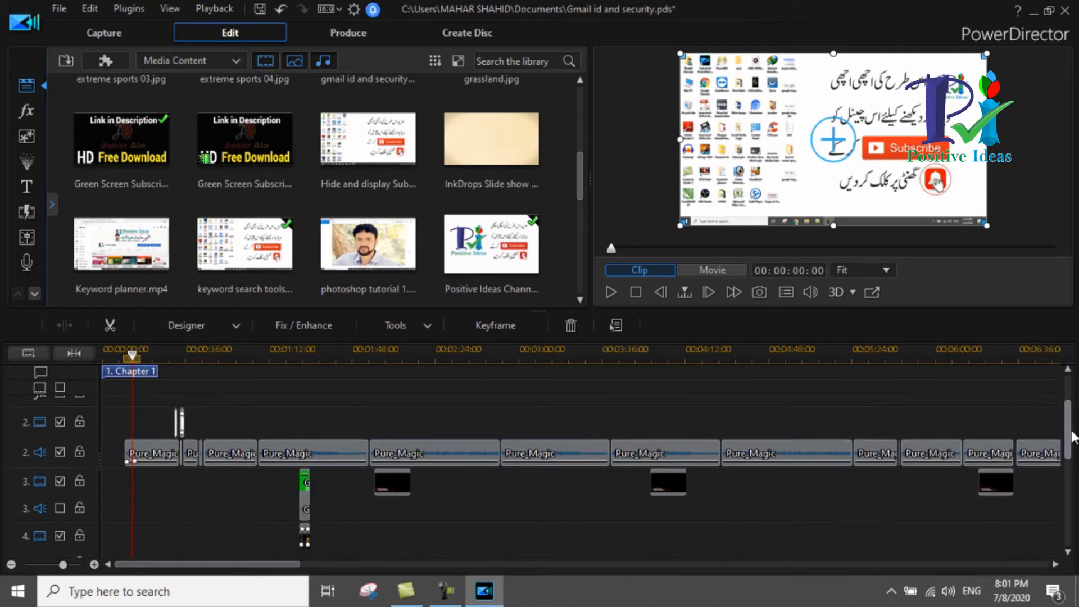
{"action": "scroll", "coordinate": [1073, 405], "scroll_direction": "up", "scroll_amount": 1}
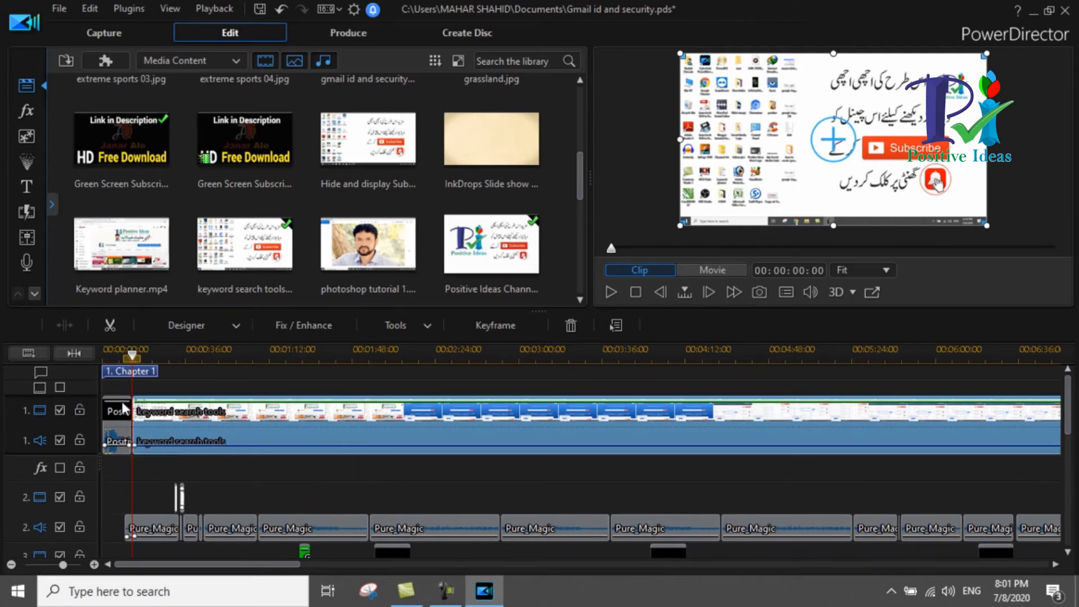
- Preview the opening of the movie from the start of the intro clip and check the preview volume control
{"action": "left_click", "coordinate": [114, 421]}
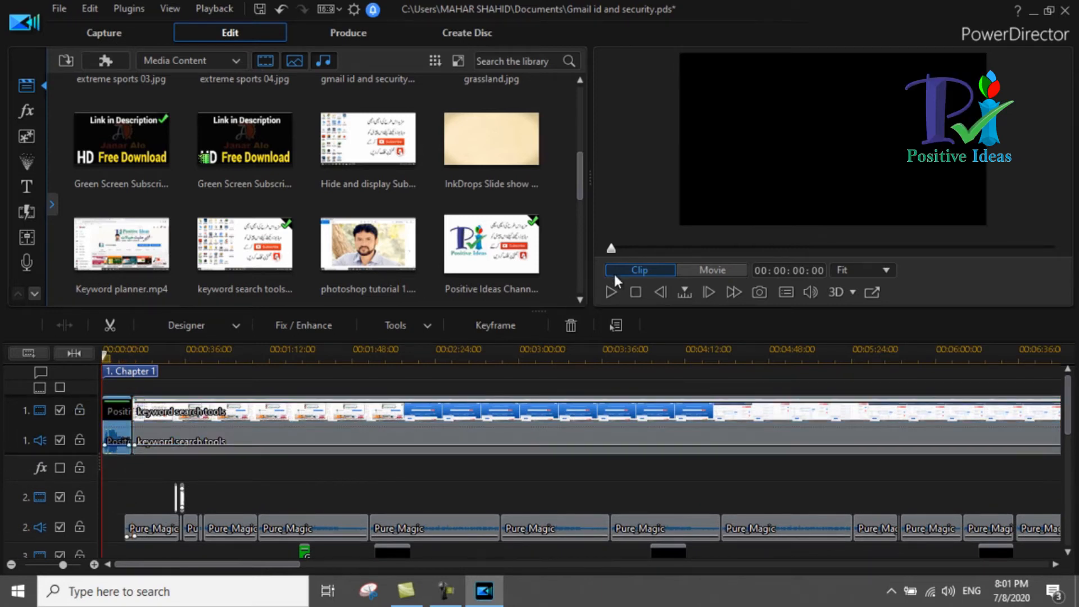
{"action": "left_click", "coordinate": [612, 290]}
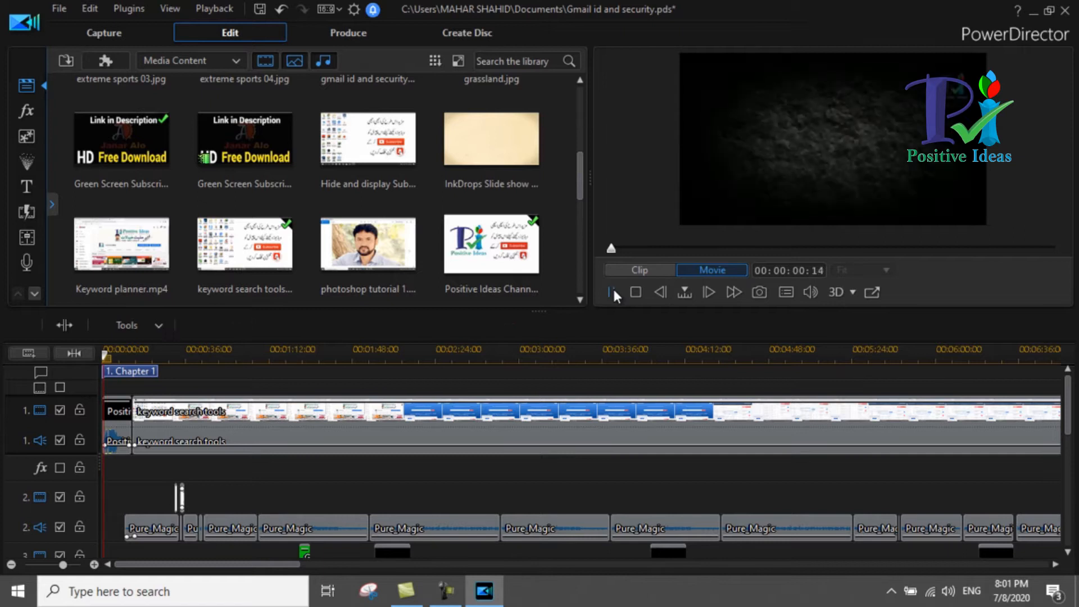
{"action": "left_click", "coordinate": [616, 292]}
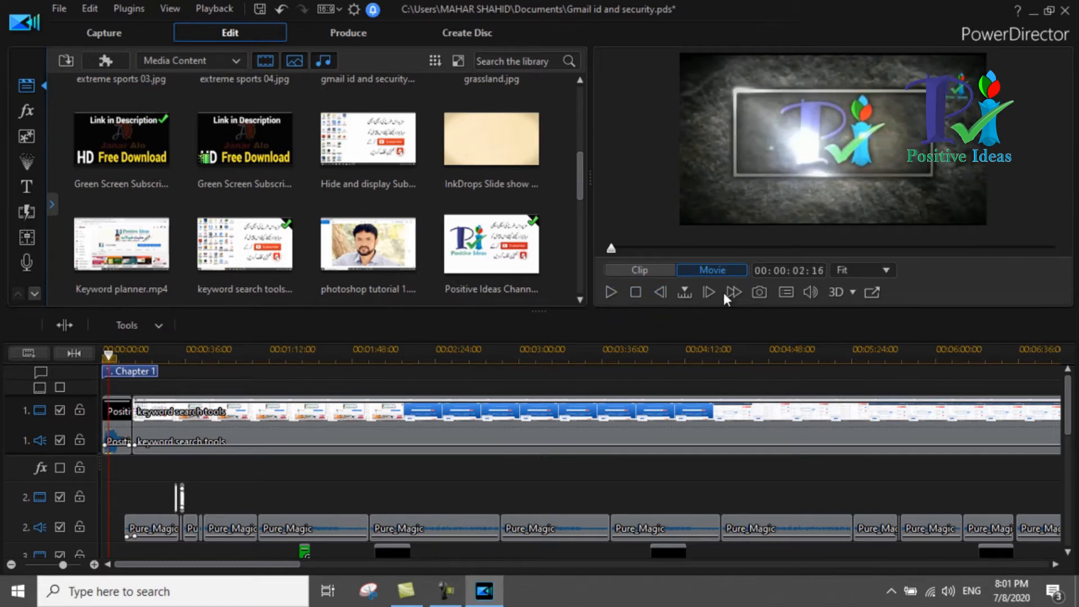
{"action": "left_click", "coordinate": [813, 292]}
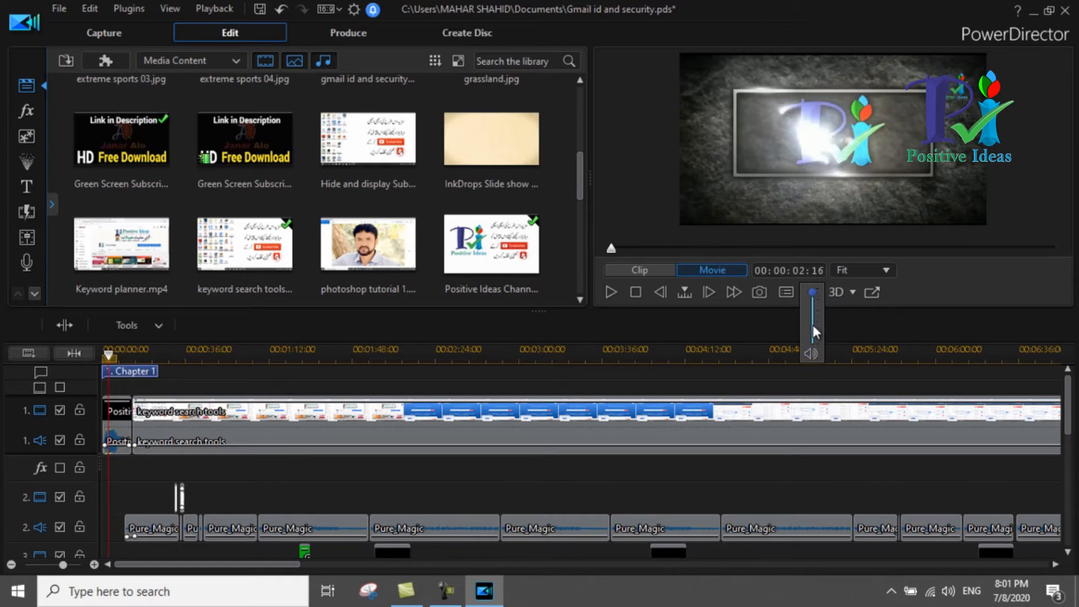
{"action": "left_click", "coordinate": [988, 287]}
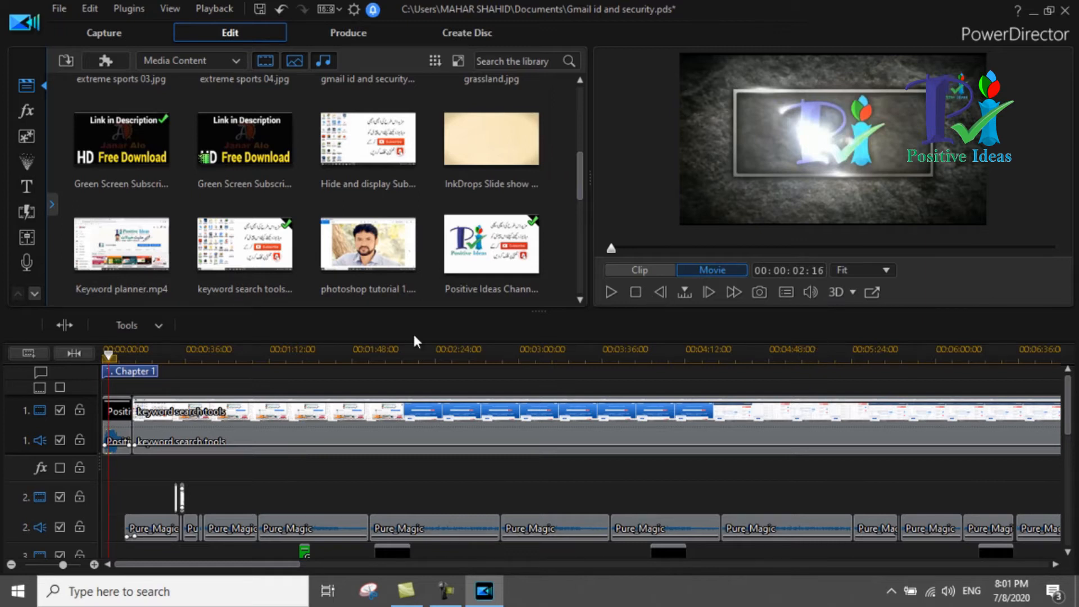
- Play the movie through the rest of the intro clip and pause at about 10 seconds
{"action": "left_click", "coordinate": [616, 292]}
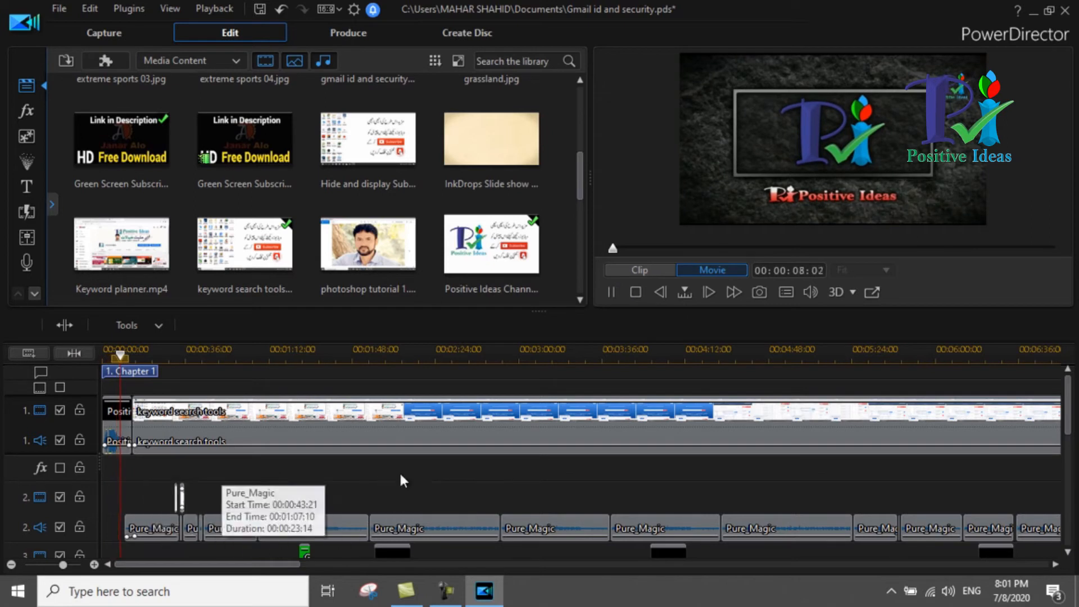
{"action": "left_click", "coordinate": [611, 291]}
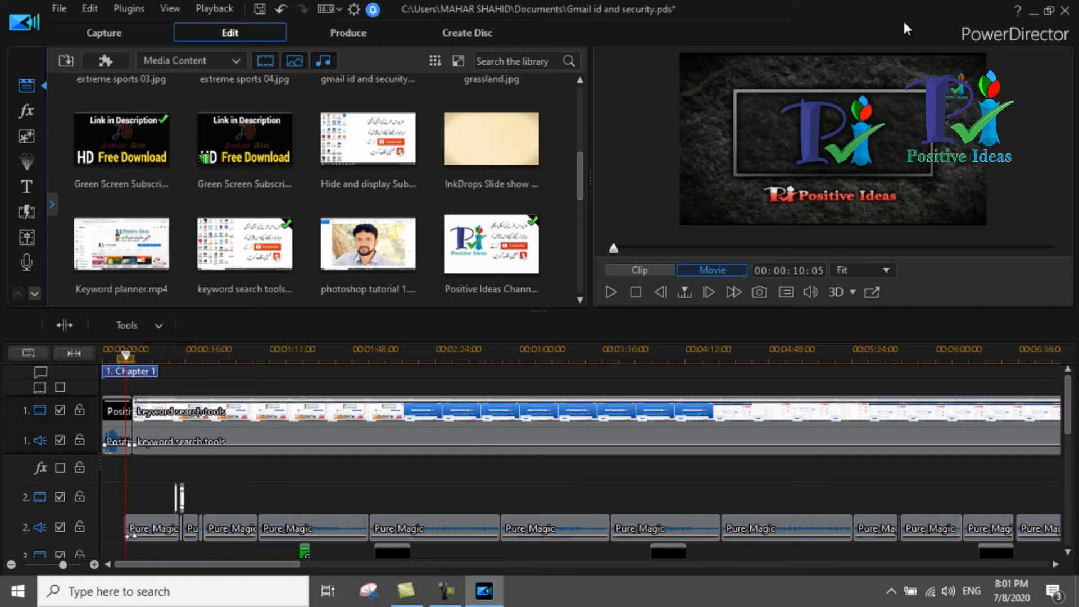
- Check the template's track 3 overlays by inspecting the green-screen clip and previewing the movie from about 00:01:58
{"action": "left_click_drag", "start_coordinate": [1067, 393], "coordinate": [1067, 433]}
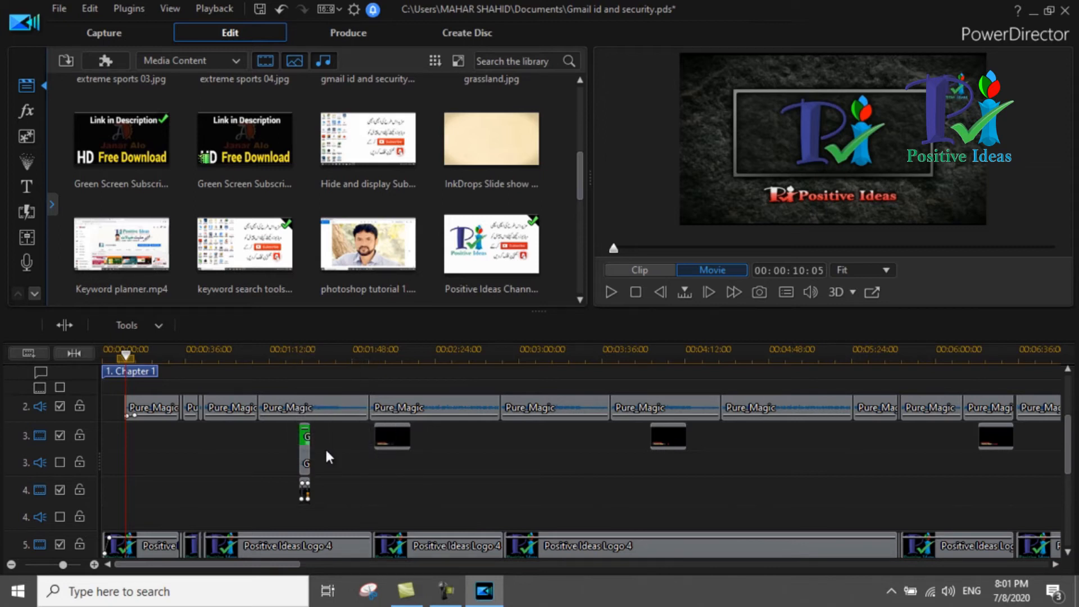
{"action": "left_click", "coordinate": [306, 453]}
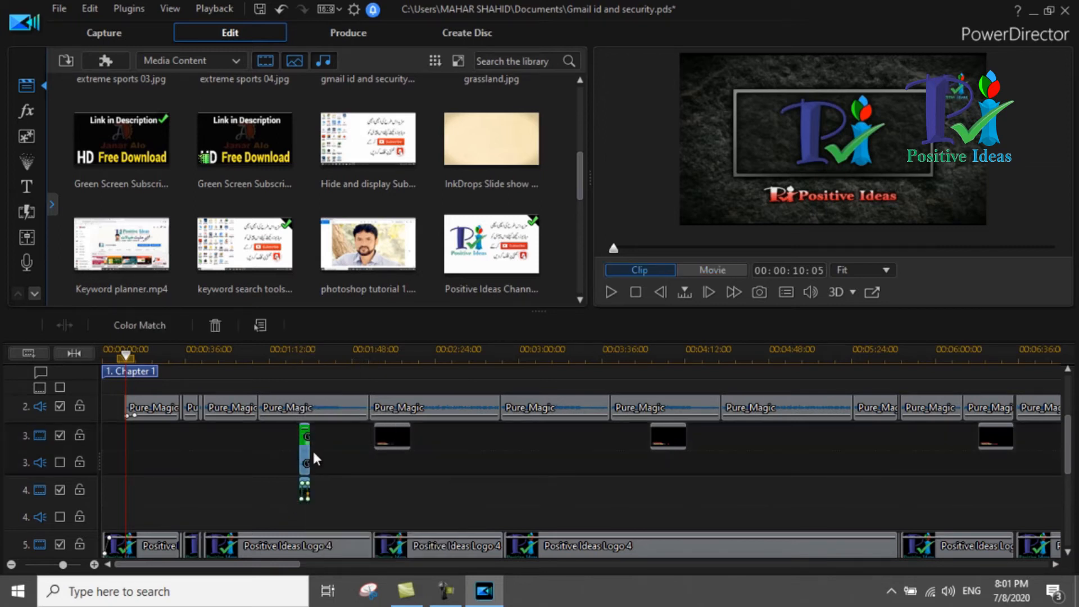
{"action": "mouse_move", "coordinate": [307, 436]}
{"action": "left_mouse_down"}
{"action": "mouse_move", "coordinate": [328, 439]}
{"action": "mouse_move", "coordinate": [312, 441]}
{"action": "left_mouse_up"}
{"action": "left_click", "coordinate": [333, 446]}
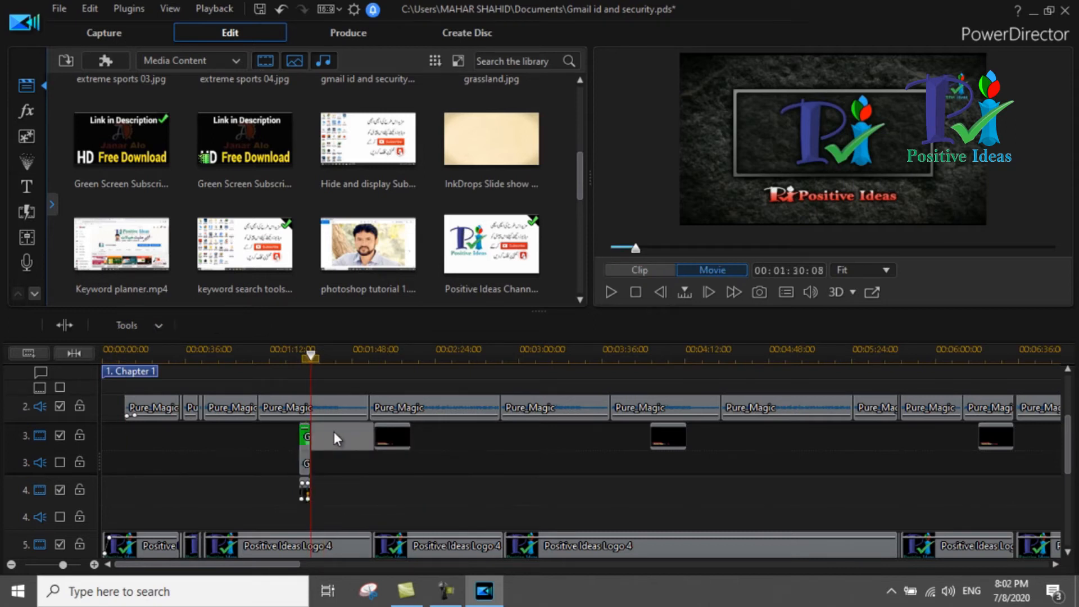
{"action": "left_click", "coordinate": [377, 357]}
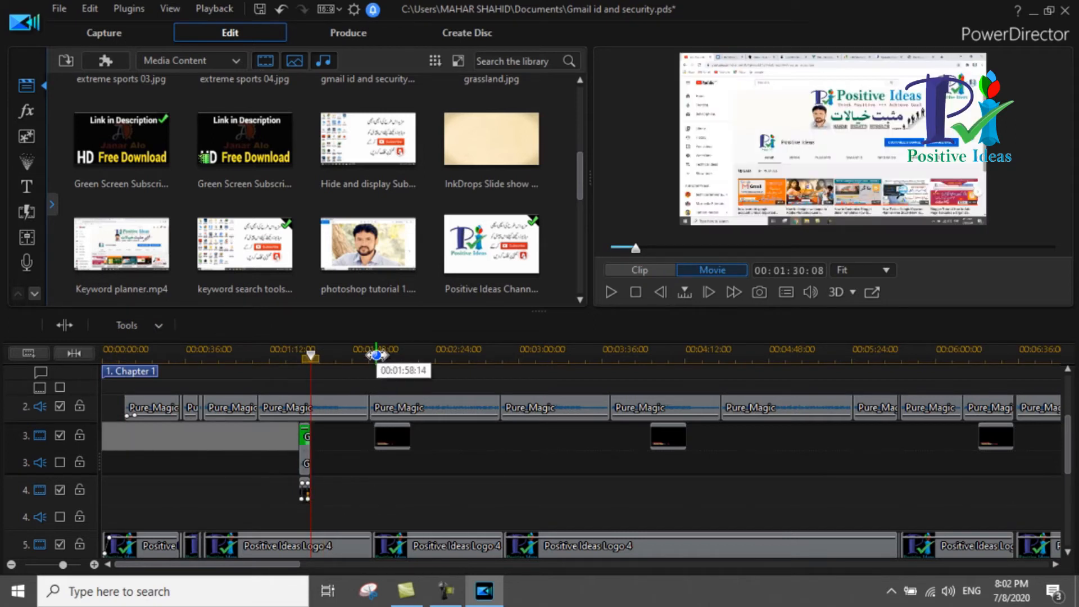
{"action": "left_click", "coordinate": [613, 289]}
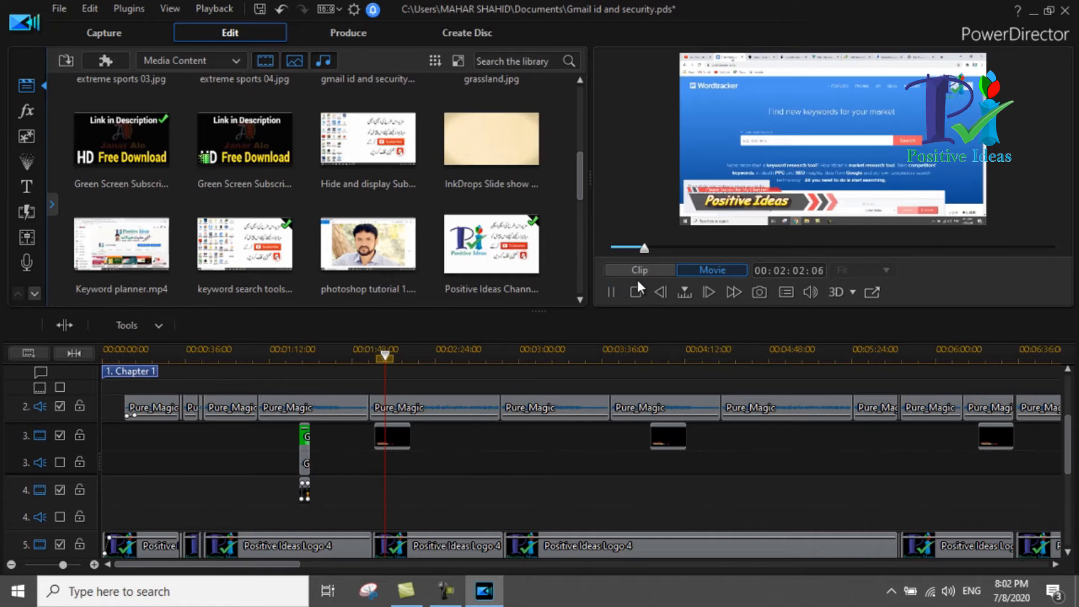
{"action": "left_click", "coordinate": [614, 290]}
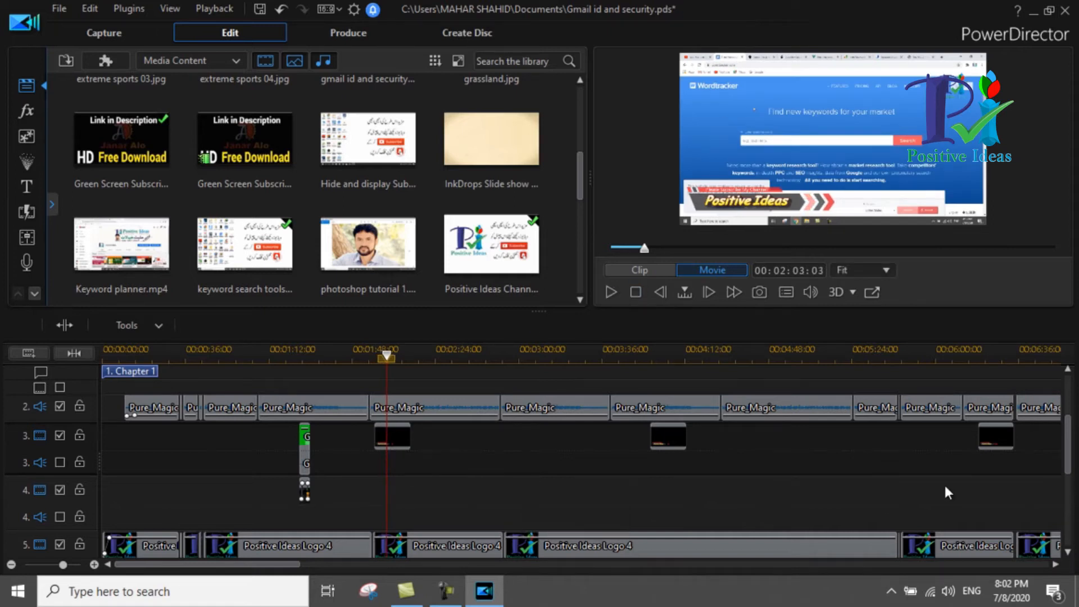
- Disable the track 2 audio that holds the Pure_Magic background music
{"action": "mouse_move", "coordinate": [1069, 442]}
{"action": "left_mouse_down"}
{"action": "mouse_move", "coordinate": [1070, 452]}
{"action": "mouse_move", "coordinate": [1071, 420]}
{"action": "left_mouse_up"}
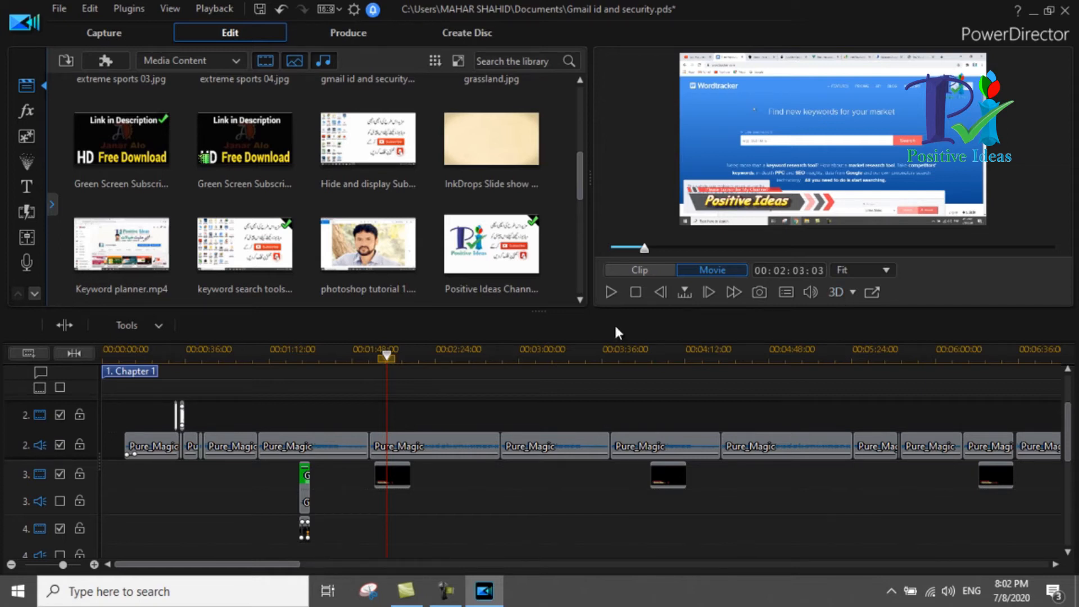
{"action": "left_click", "coordinate": [60, 446]}
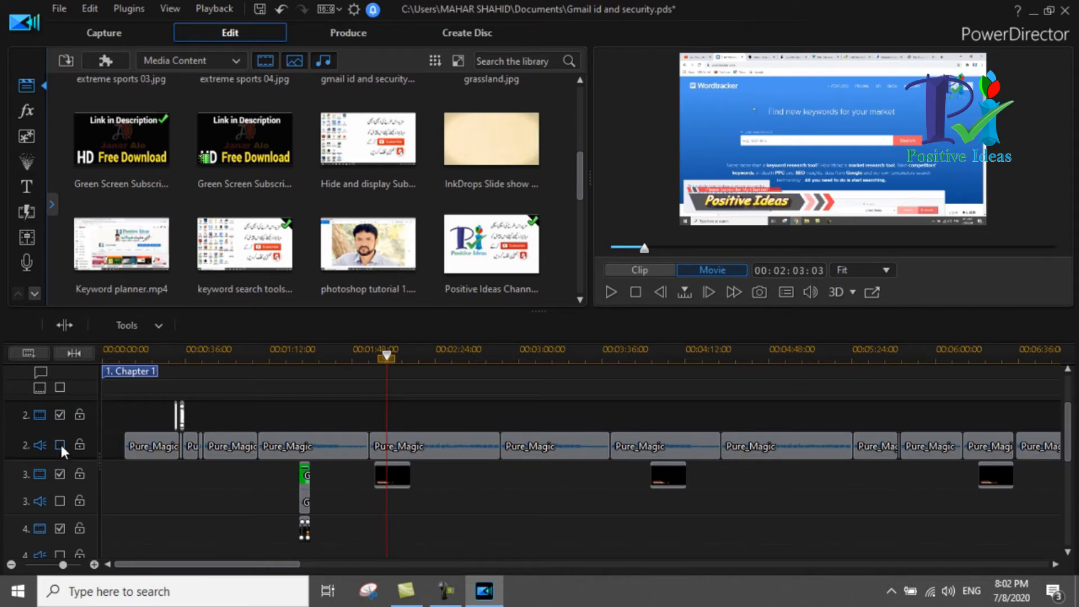
- Raise the volume level of the "keyword search tools" audio on track 1 to above +6
{"action": "left_click_drag", "start_coordinate": [1070, 416], "coordinate": [1075, 393]}
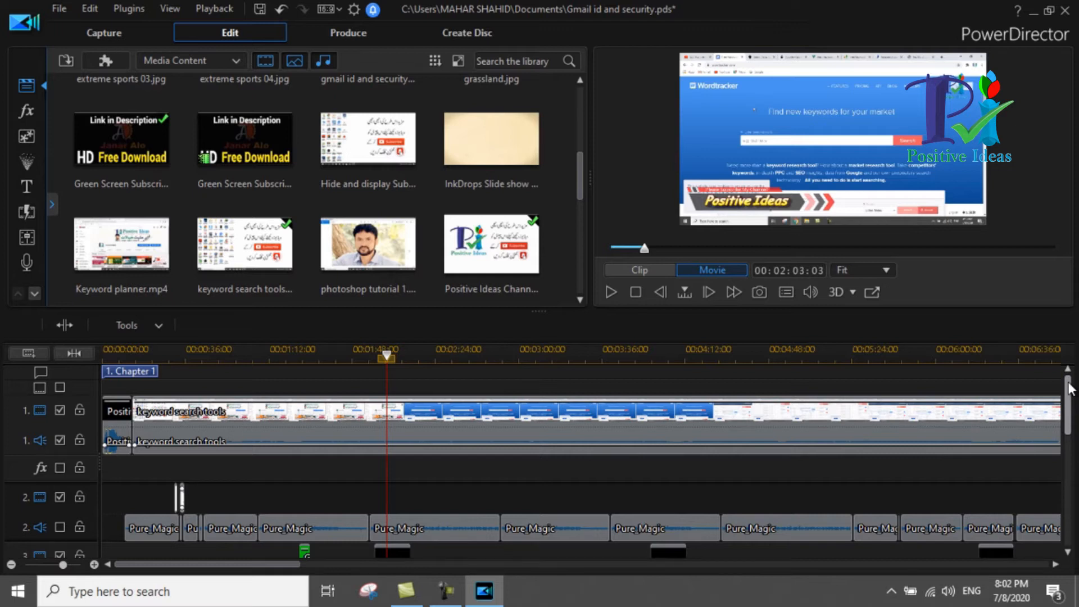
{"action": "mouse_move", "coordinate": [1069, 392]}
{"action": "left_mouse_down"}
{"action": "mouse_move", "coordinate": [1067, 440]}
{"action": "mouse_move", "coordinate": [1076, 385]}
{"action": "mouse_move", "coordinate": [1069, 449]}
{"action": "mouse_move", "coordinate": [1072, 382]}
{"action": "left_mouse_up"}
{"action": "left_click", "coordinate": [204, 414]}
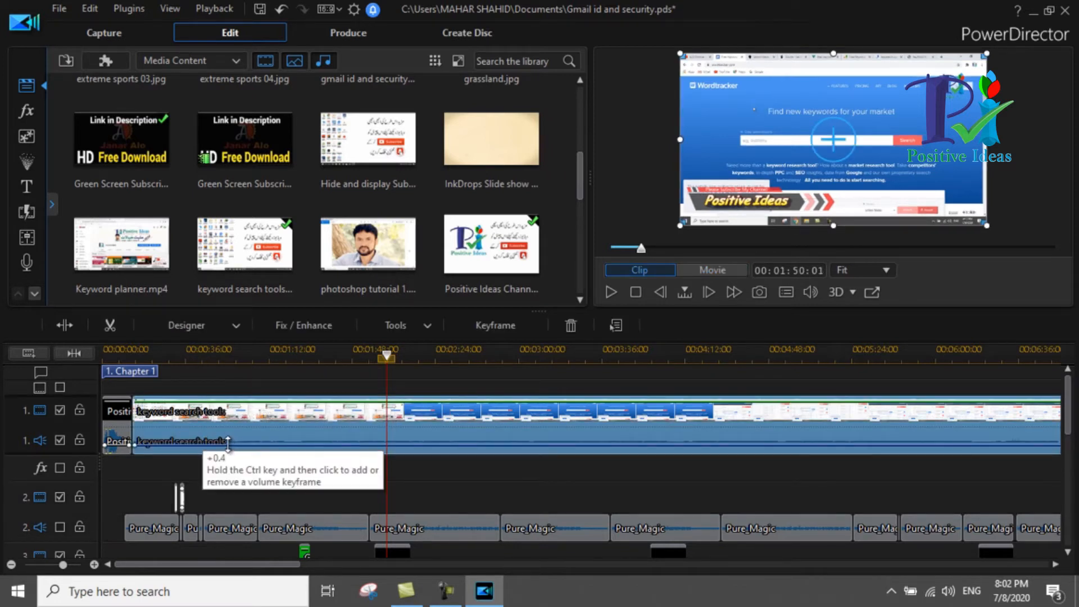
{"action": "left_click_drag", "start_coordinate": [226, 444], "coordinate": [227, 439]}
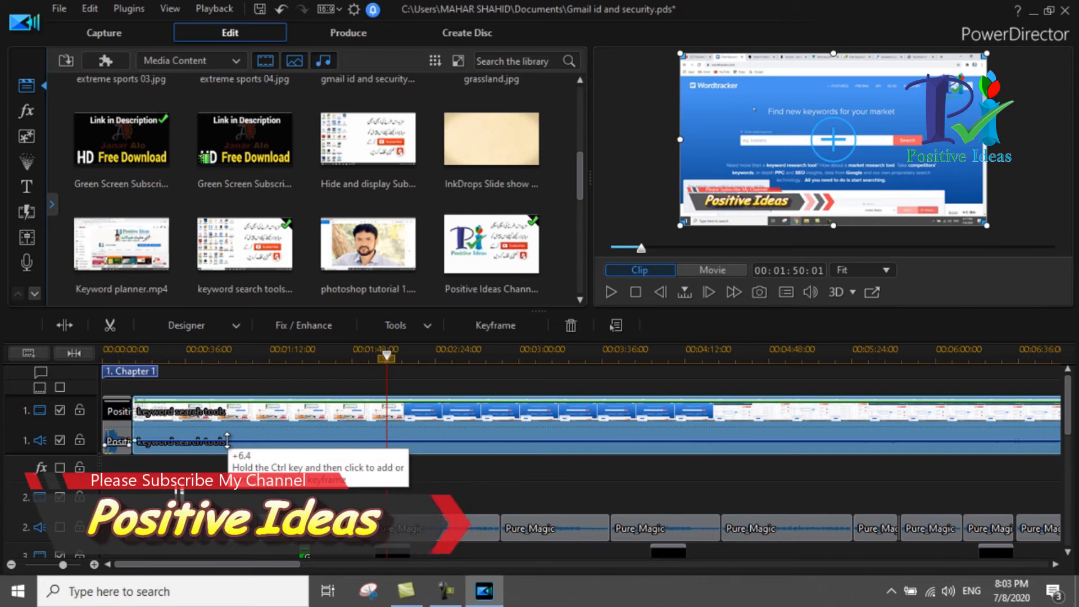
{"action": "left_click_drag", "start_coordinate": [227, 439], "coordinate": [227, 438]}
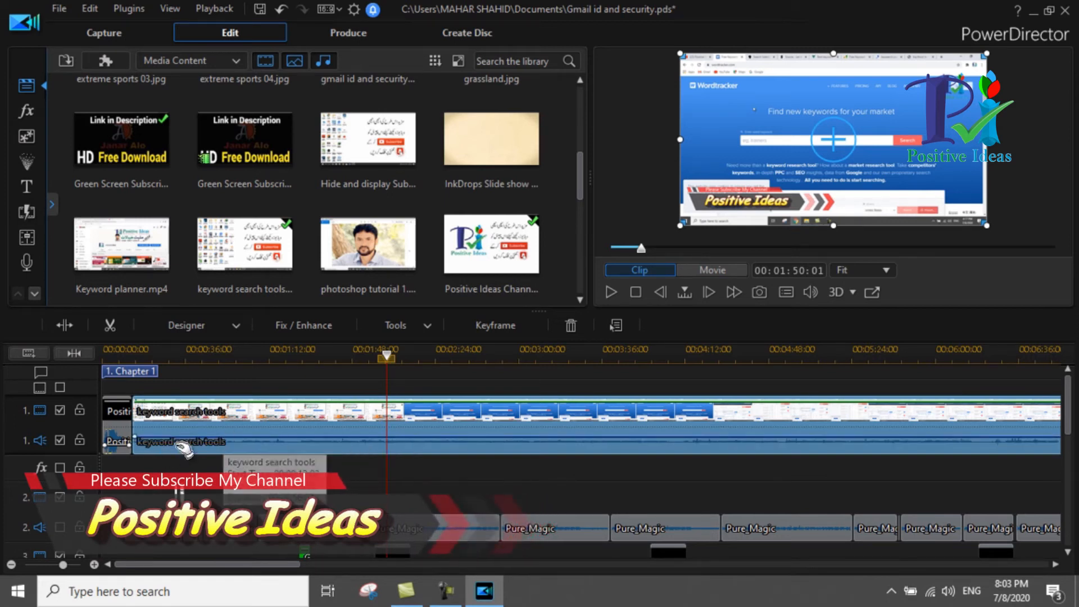
- Apply Noise Reduction with the Stationary noise type to the "keyword search tools" audio in the Audio Editor and accept the edit
{"action": "right_click", "coordinate": [224, 436]}
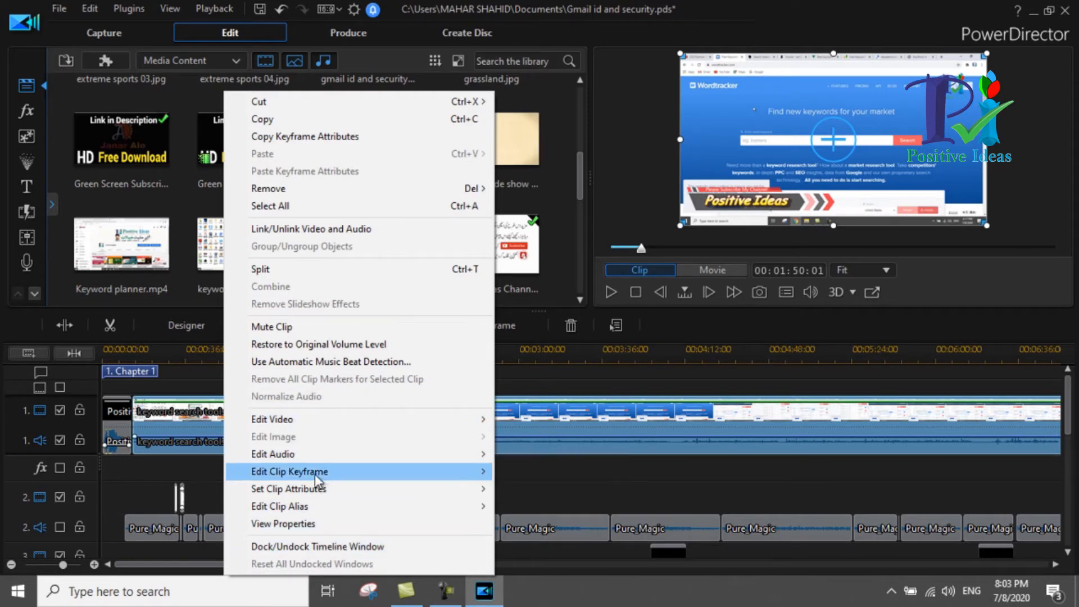
{"action": "mouse_move", "coordinate": [290, 457]}
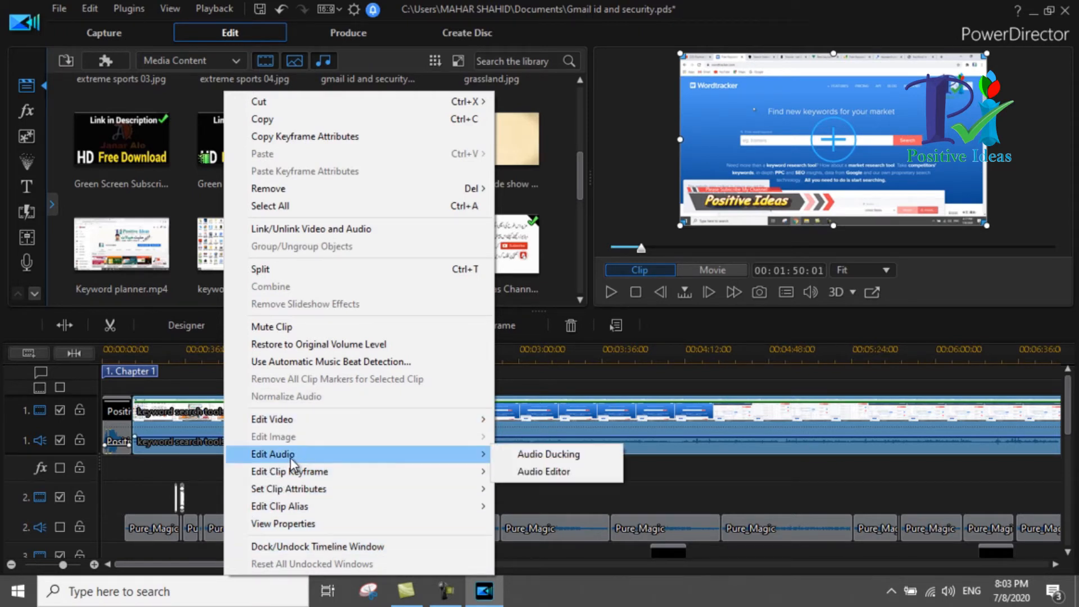
{"action": "left_click", "coordinate": [544, 473]}
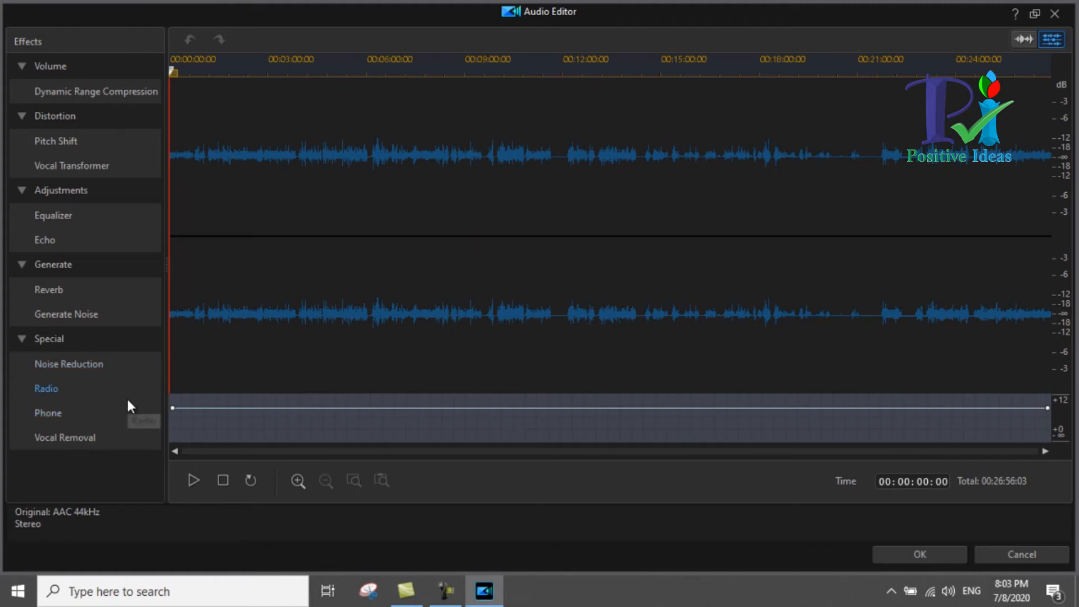
{"action": "left_click", "coordinate": [62, 366]}
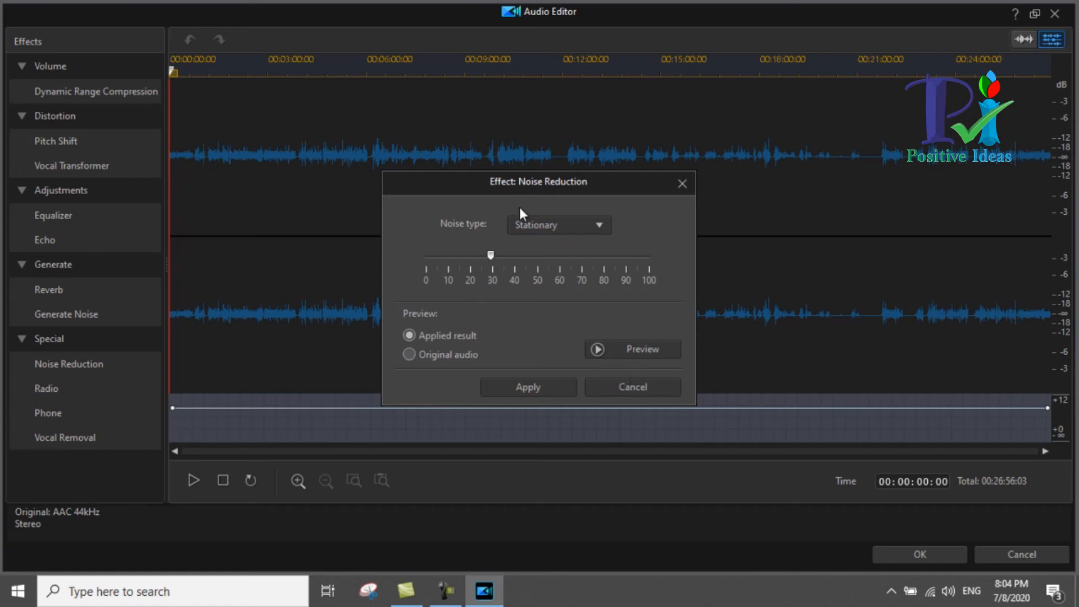
{"action": "left_click", "coordinate": [513, 387]}
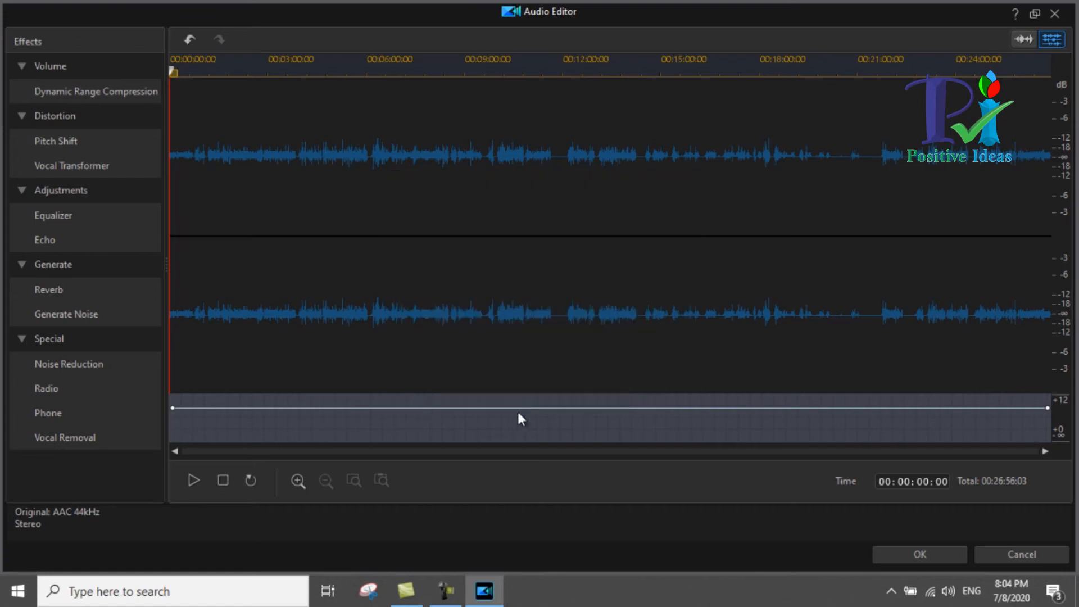
{"action": "left_click", "coordinate": [921, 554]}
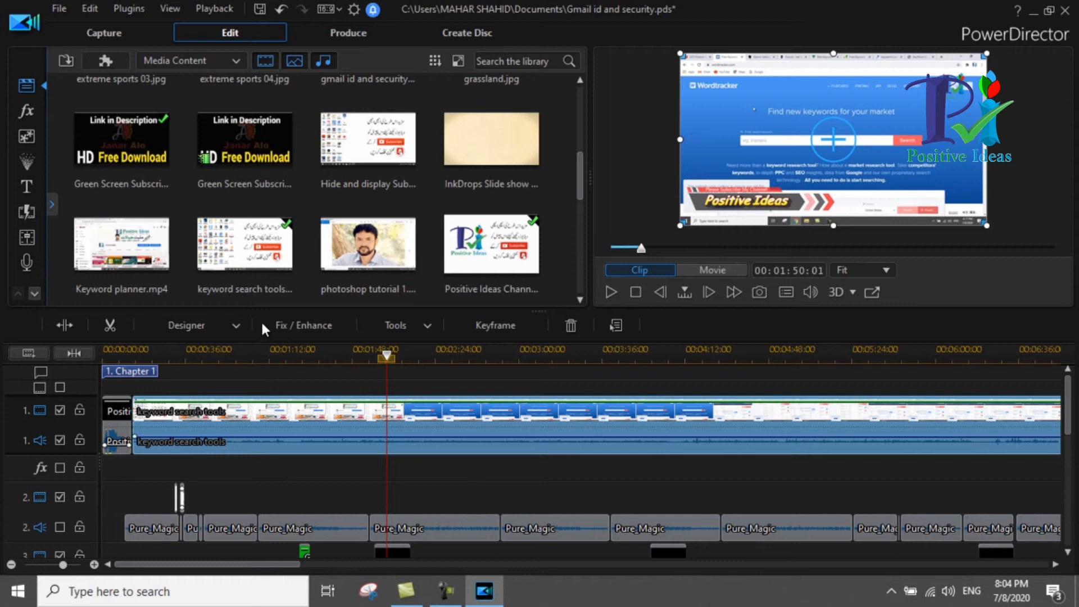
- Split the "keyword search tools" clip on track 1 at 00:01:35:17
{"action": "left_click", "coordinate": [234, 353]}
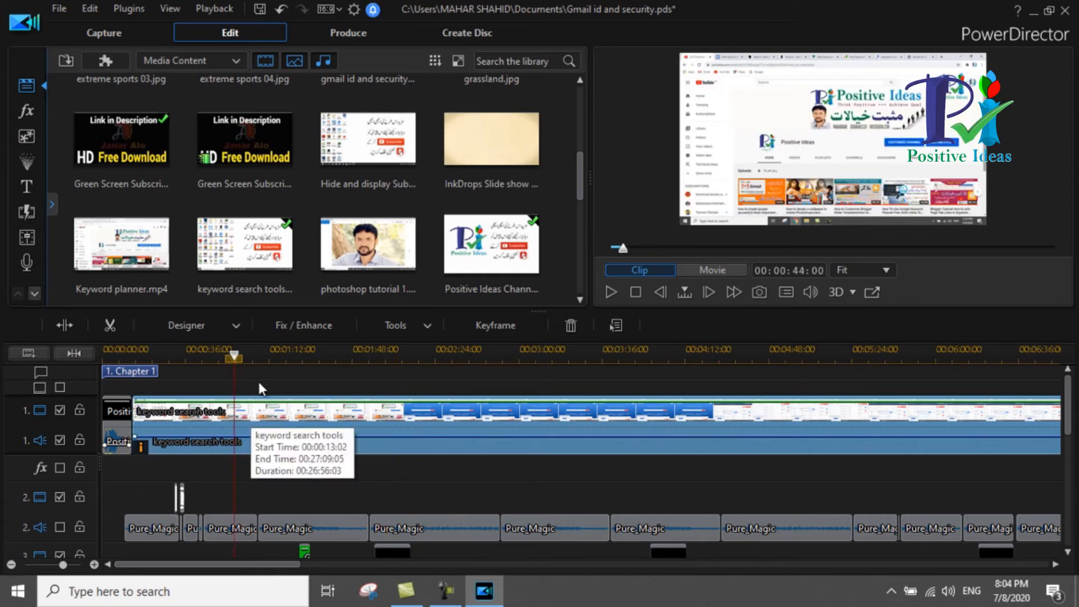
{"action": "left_click_drag", "start_coordinate": [246, 360], "coordinate": [326, 371]}
{"action": "left_click", "coordinate": [326, 427]}
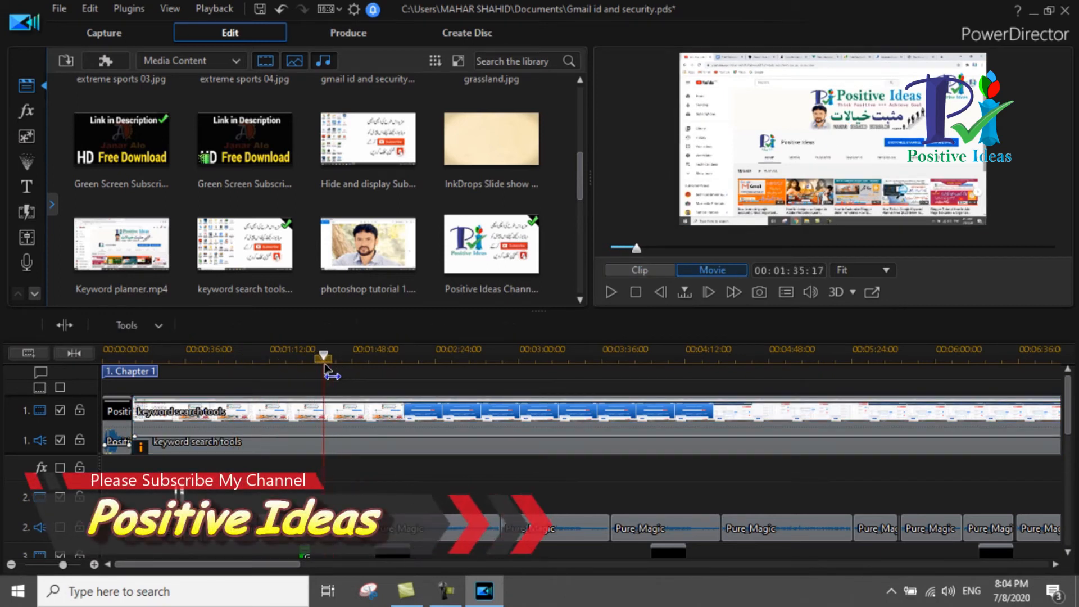
{"action": "right_click", "coordinate": [327, 416]}
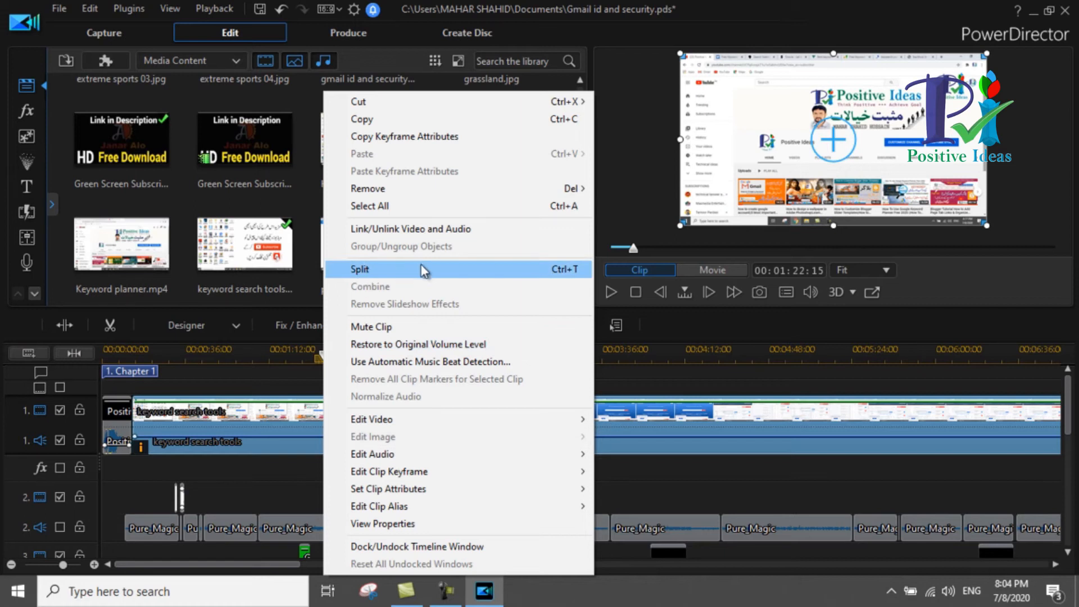
{"action": "left_click", "coordinate": [40, 327]}
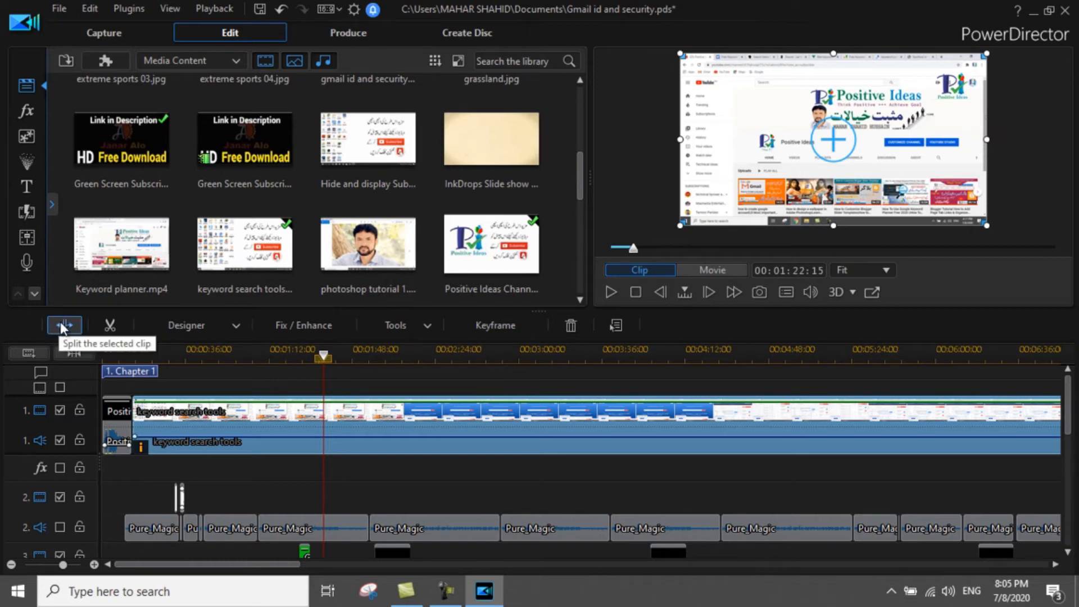
{"action": "left_click", "coordinate": [66, 326]}
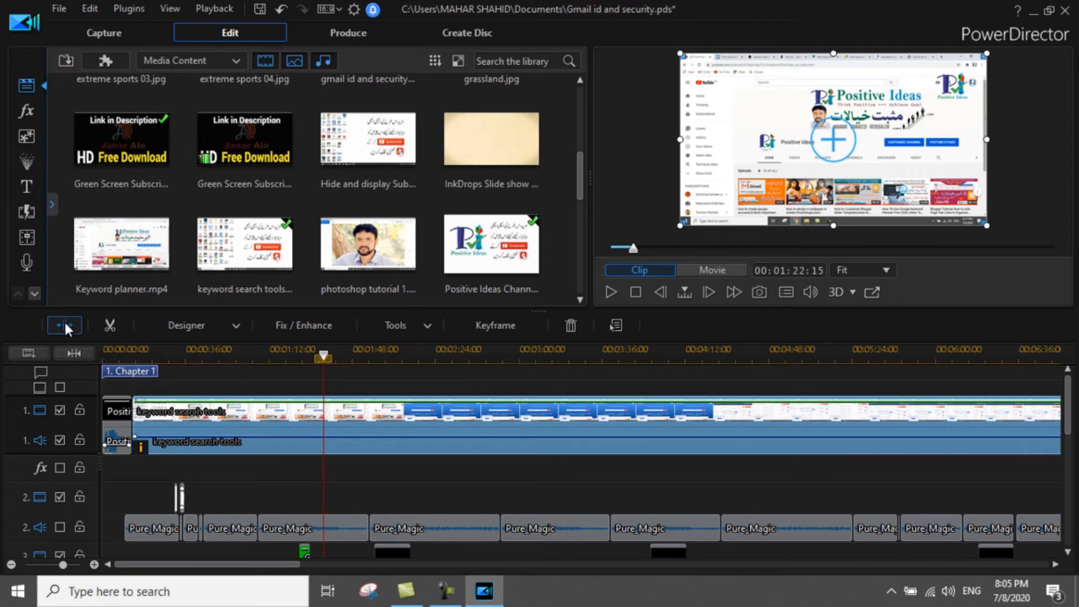
{"action": "left_click", "coordinate": [338, 438]}
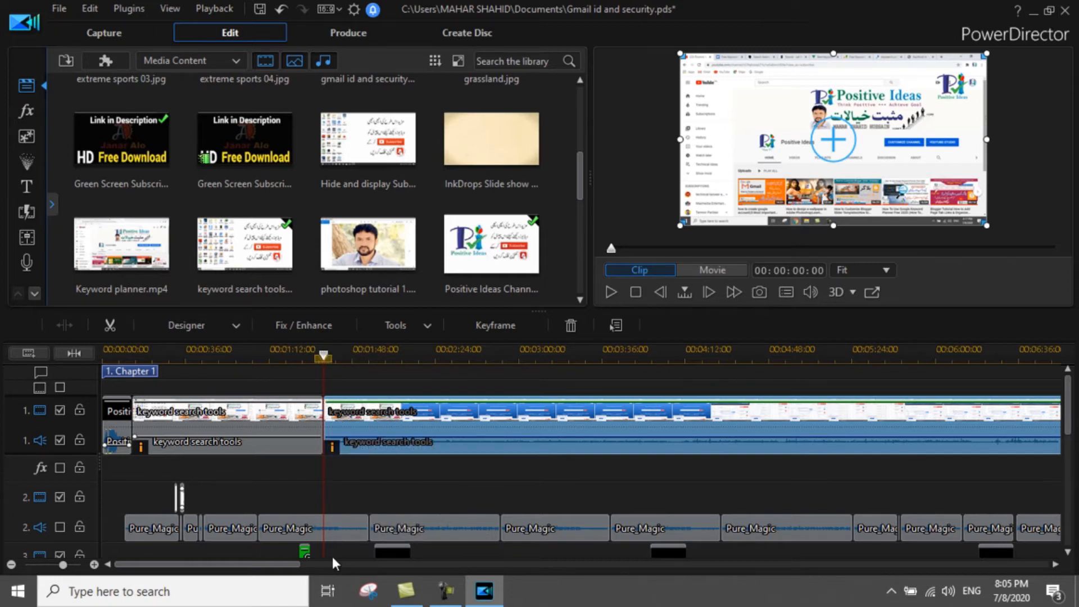
- Split the second part of the "keyword search tools" clip about 37 seconds after its start
{"action": "mouse_move", "coordinate": [1070, 391]}
{"action": "left_mouse_down"}
{"action": "mouse_move", "coordinate": [1074, 433]}
{"action": "mouse_move", "coordinate": [1071, 377]}
{"action": "left_mouse_up"}
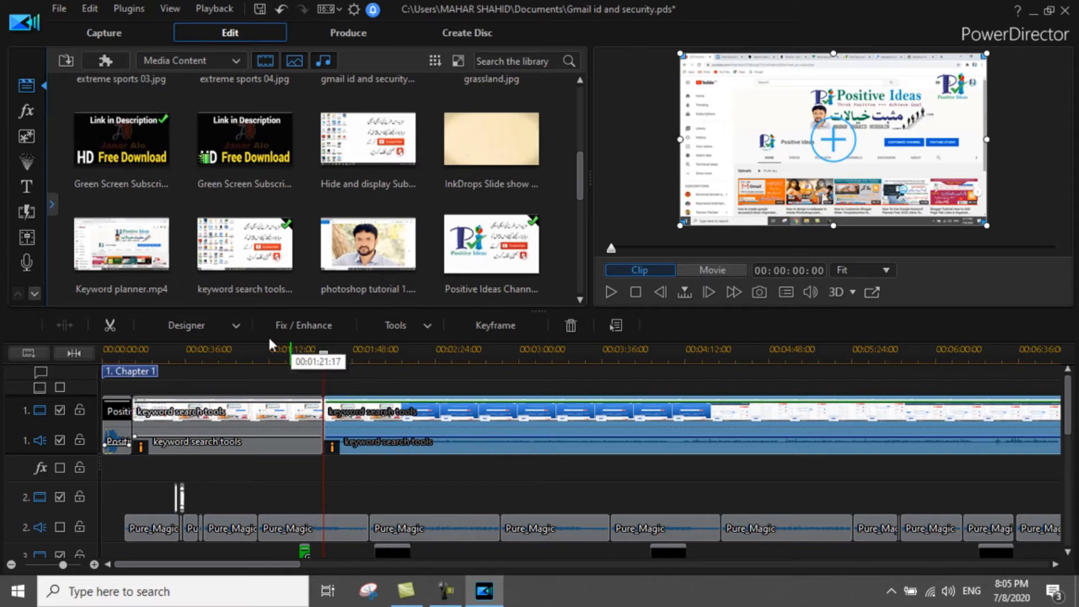
{"action": "left_click", "coordinate": [331, 366]}
{"action": "left_click_drag", "start_coordinate": [328, 353], "coordinate": [410, 358]}
{"action": "left_click", "coordinate": [427, 428]}
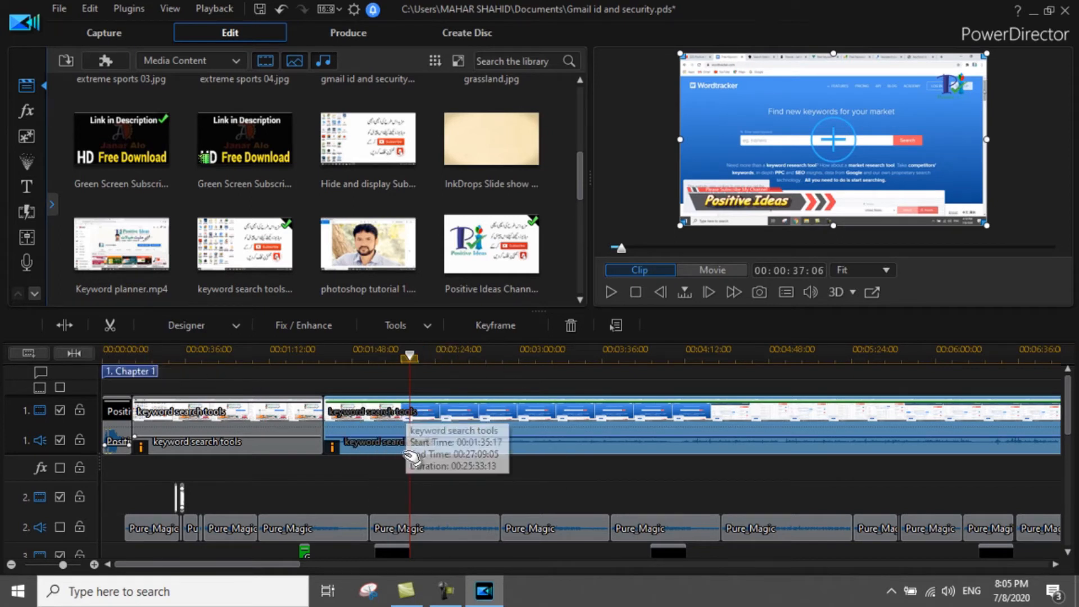
{"action": "left_click", "coordinate": [65, 325]}
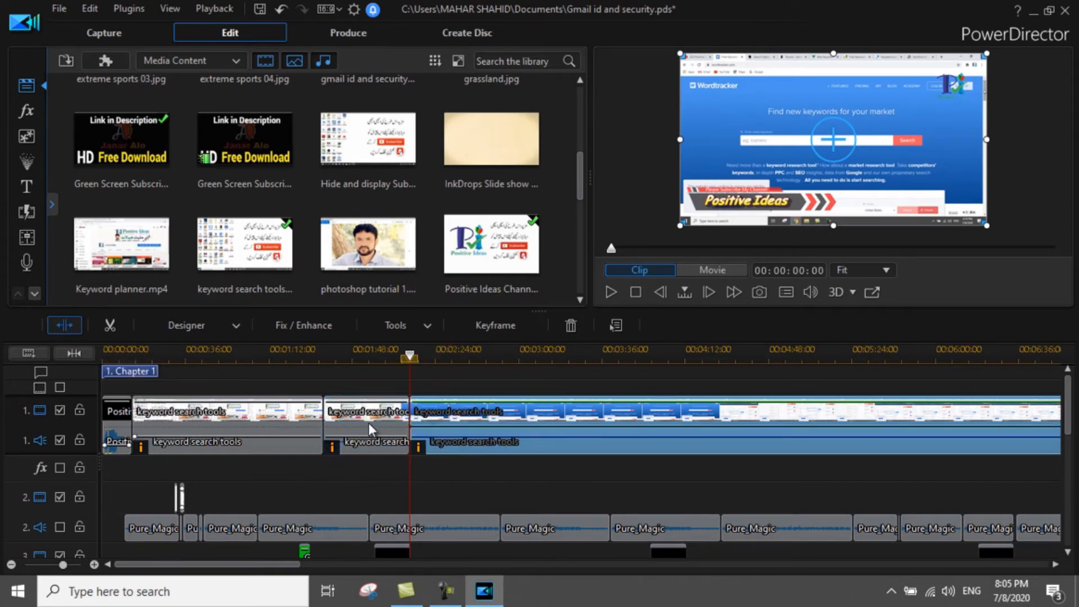
- Remove the short middle segment between the two cuts on track 1 and fill the gap
{"action": "left_click", "coordinate": [365, 442]}
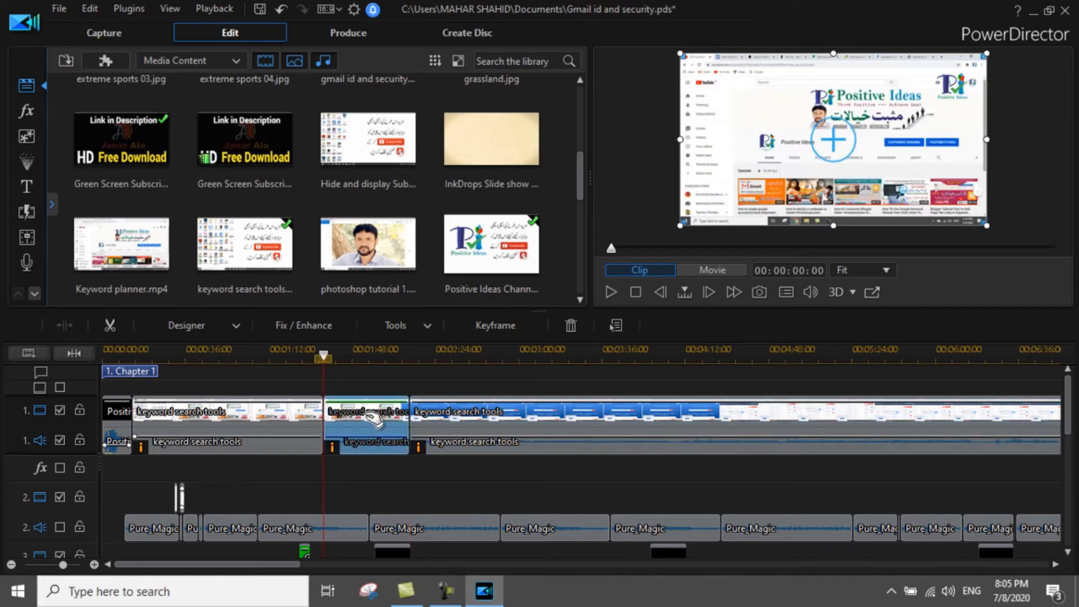
{"action": "right_click", "coordinate": [368, 421]}
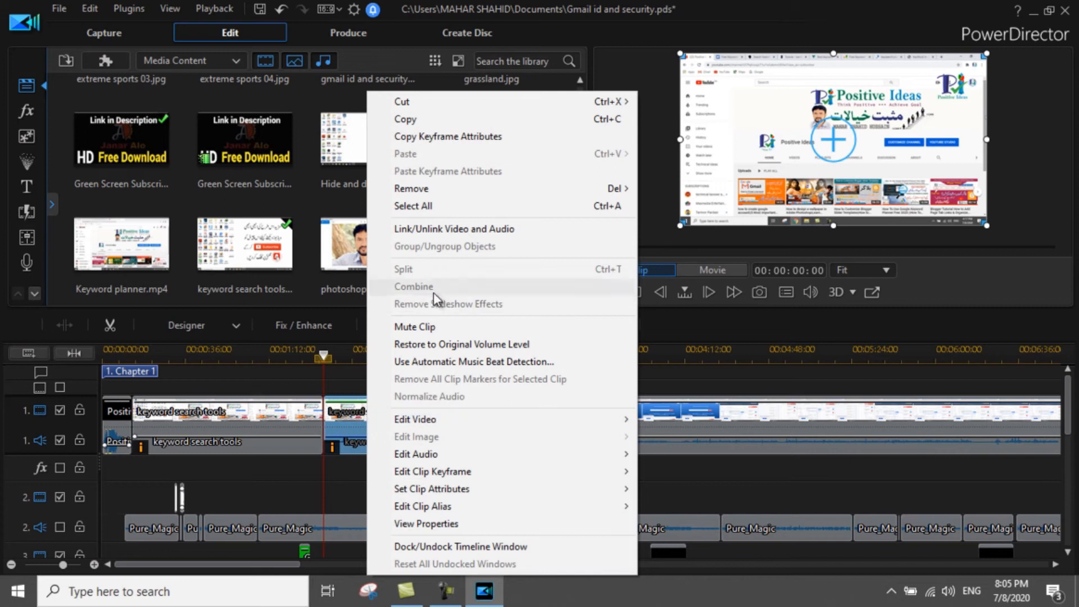
{"action": "mouse_move", "coordinate": [505, 188]}
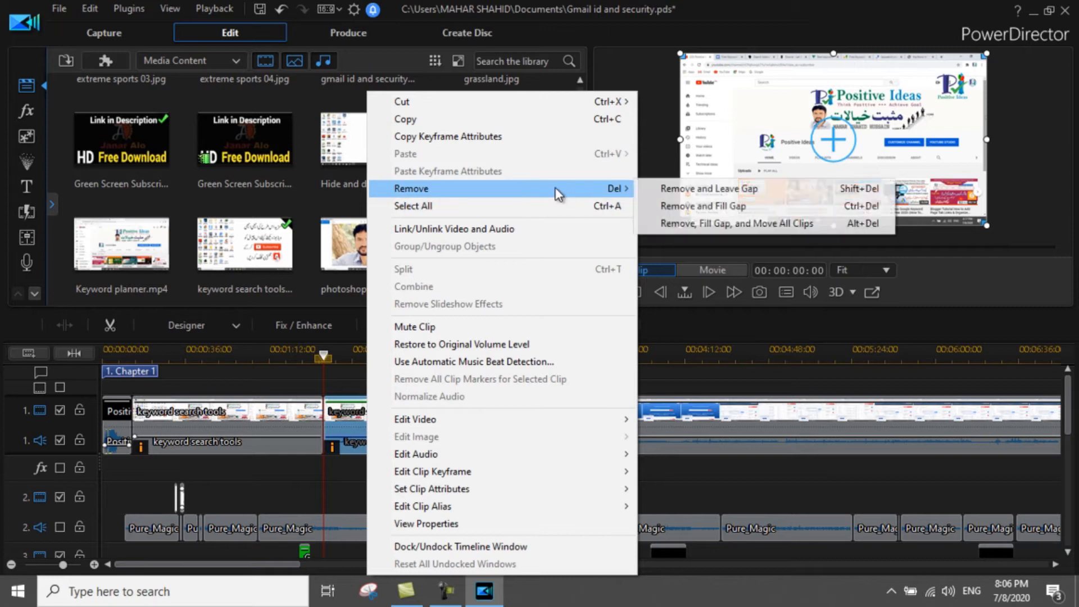
{"action": "left_click", "coordinate": [663, 205]}
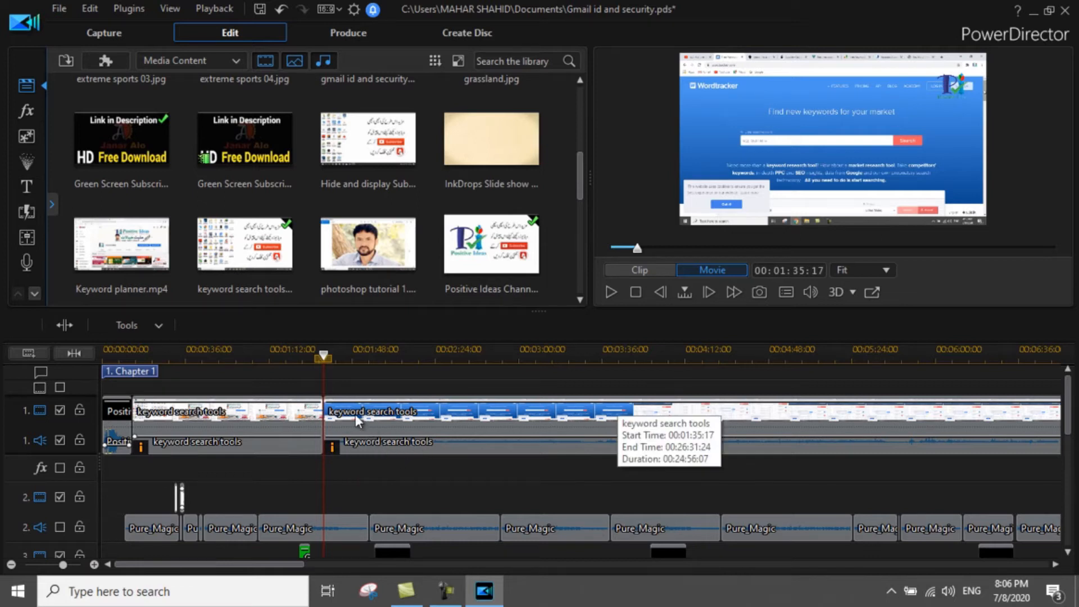
- Scrub the movie beyond the cut to about 00:02:47 and back to 00:02:17 to review the remaining footage
{"action": "left_click_drag", "start_coordinate": [324, 356], "coordinate": [491, 385]}
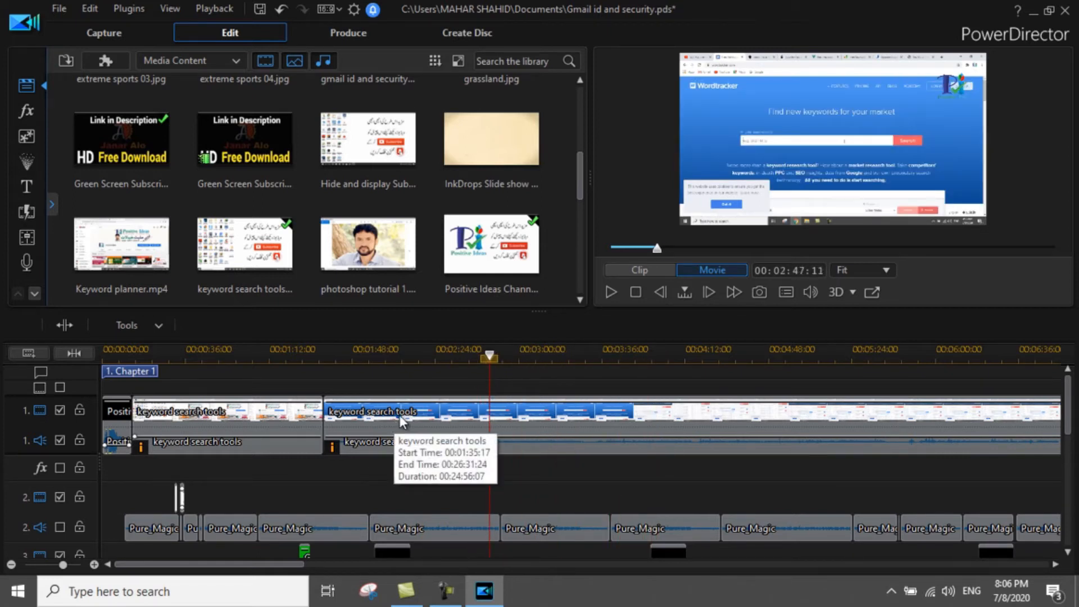
{"action": "left_click_drag", "start_coordinate": [489, 358], "coordinate": [419, 374]}
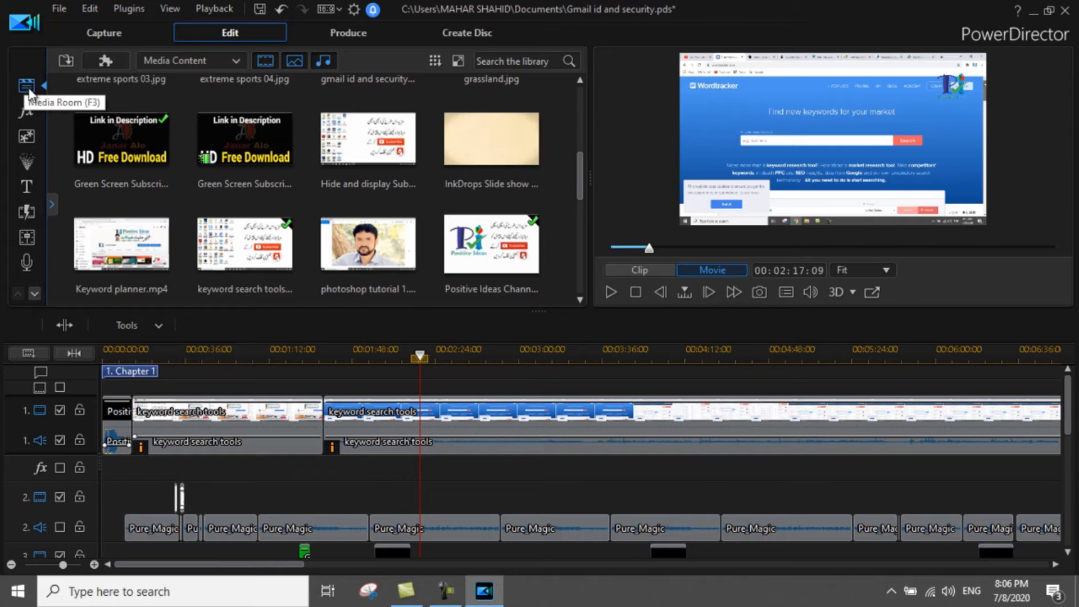
- Browse the media library, switching its video, image and audio filters off and back on to view each media type
{"action": "left_click_drag", "start_coordinate": [581, 162], "coordinate": [576, 124]}
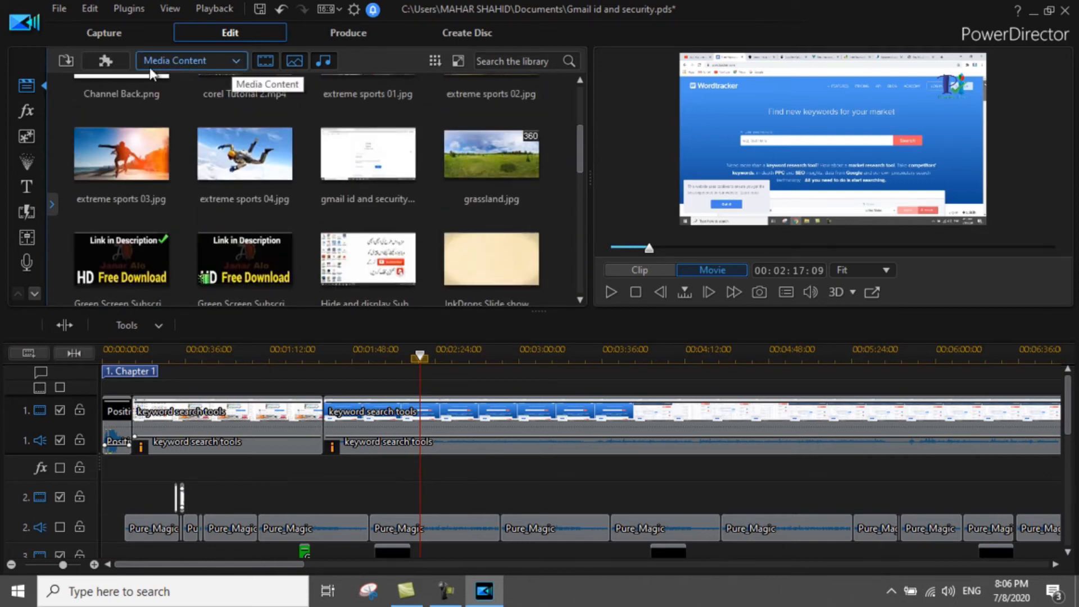
{"action": "left_click", "coordinate": [234, 60]}
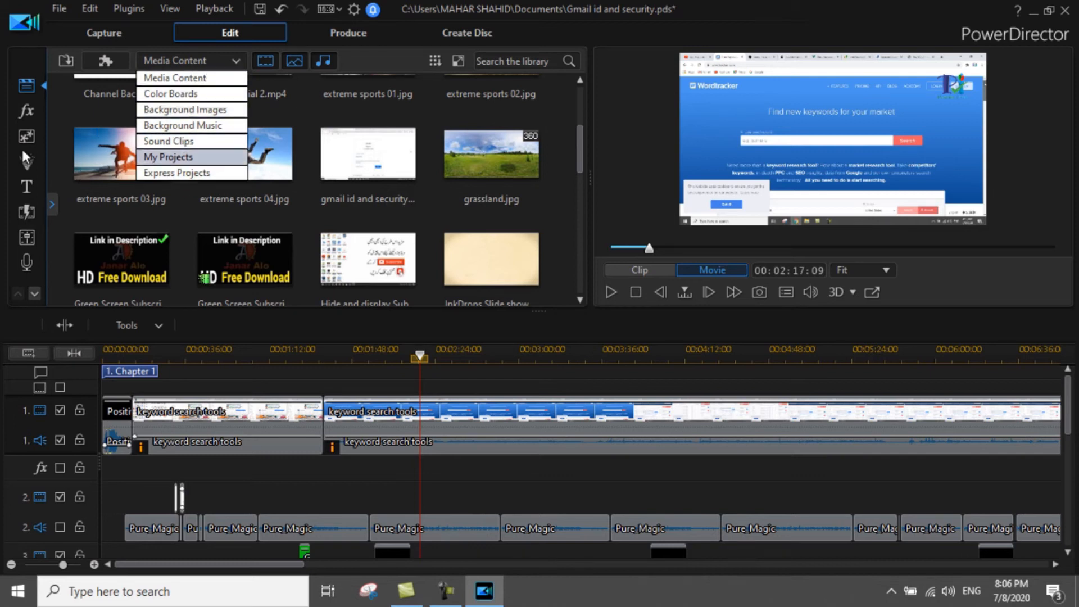
{"action": "left_click", "coordinate": [261, 59]}
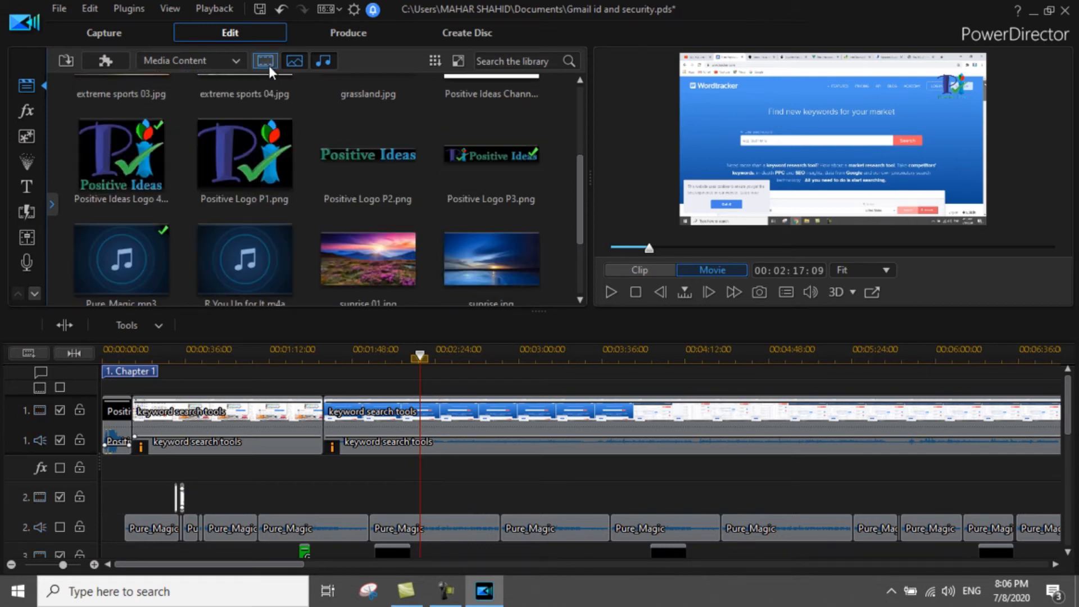
{"action": "scroll", "coordinate": [584, 196], "scroll_direction": "up", "scroll_amount": 3}
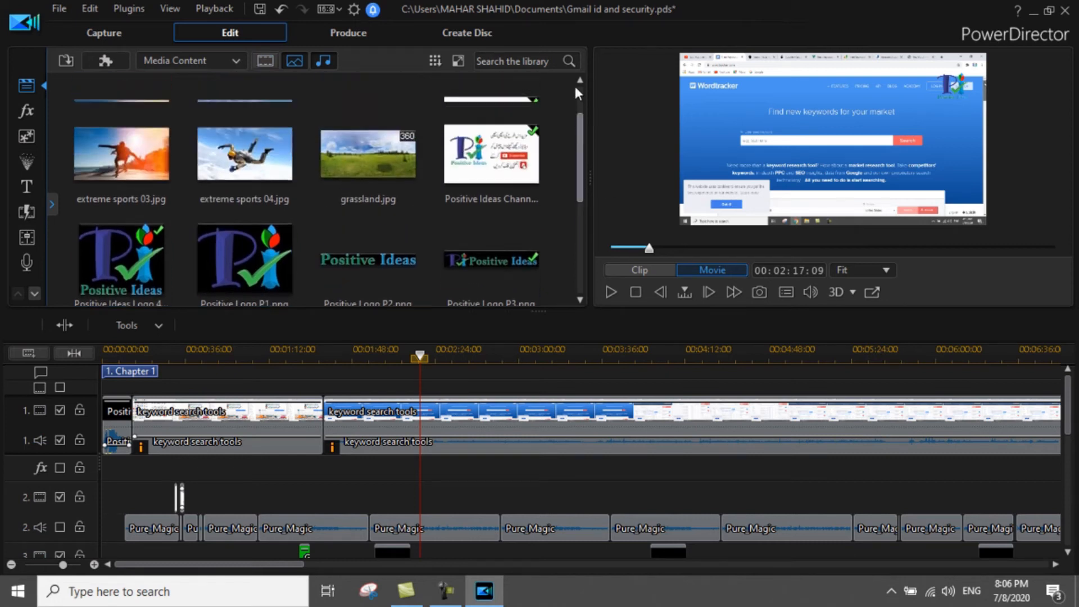
{"action": "left_click", "coordinate": [296, 58]}
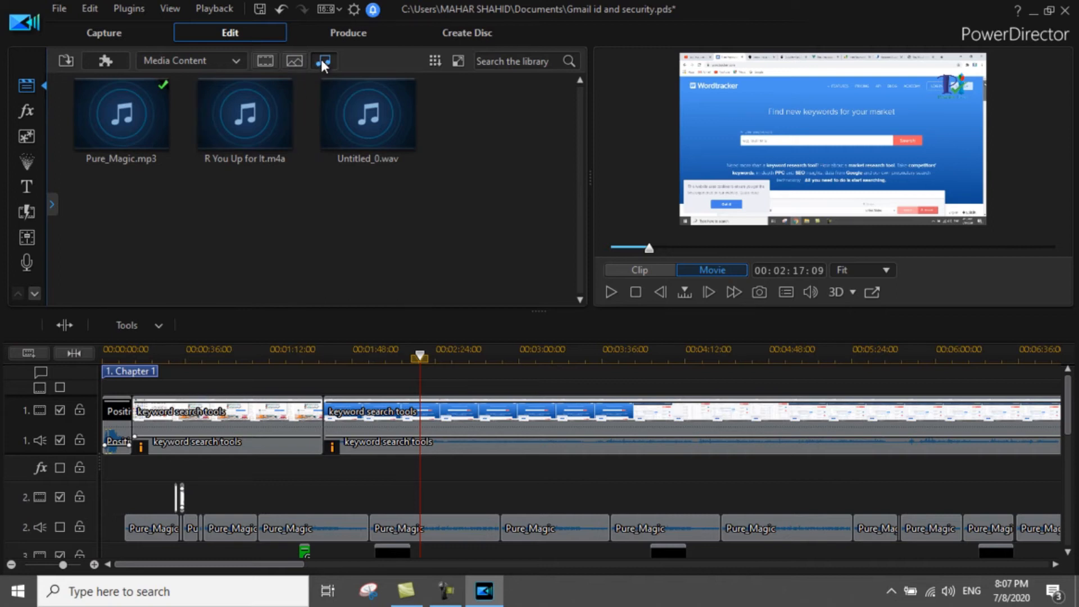
{"action": "left_click", "coordinate": [322, 63]}
{"action": "left_click", "coordinate": [324, 58]}
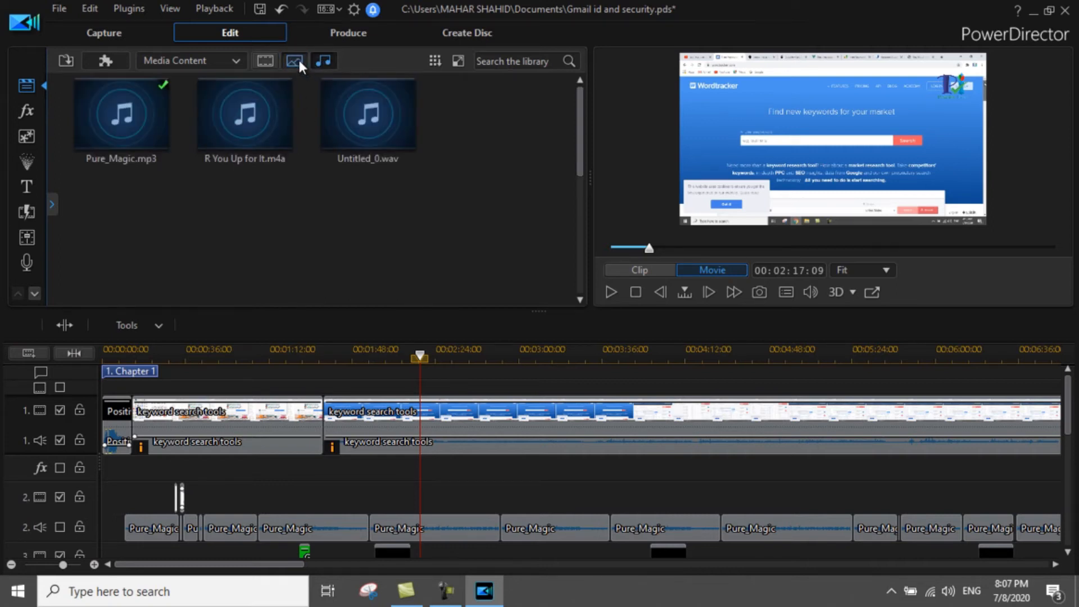
{"action": "left_click", "coordinate": [298, 57]}
{"action": "left_click", "coordinate": [262, 60]}
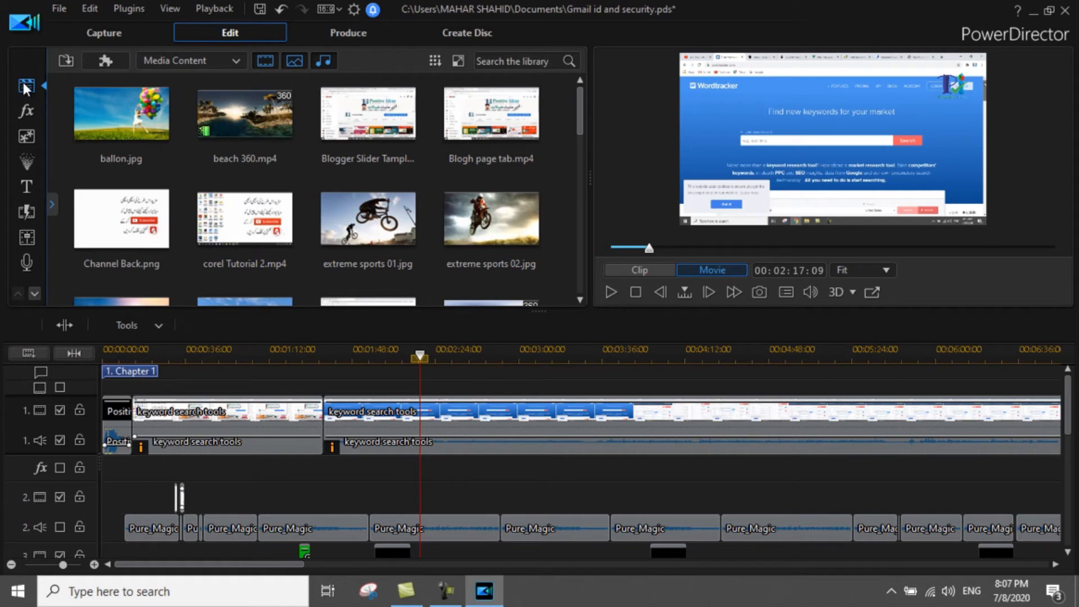
- Look through the Style video effects and the PiP object templates
{"action": "left_click", "coordinate": [26, 110]}
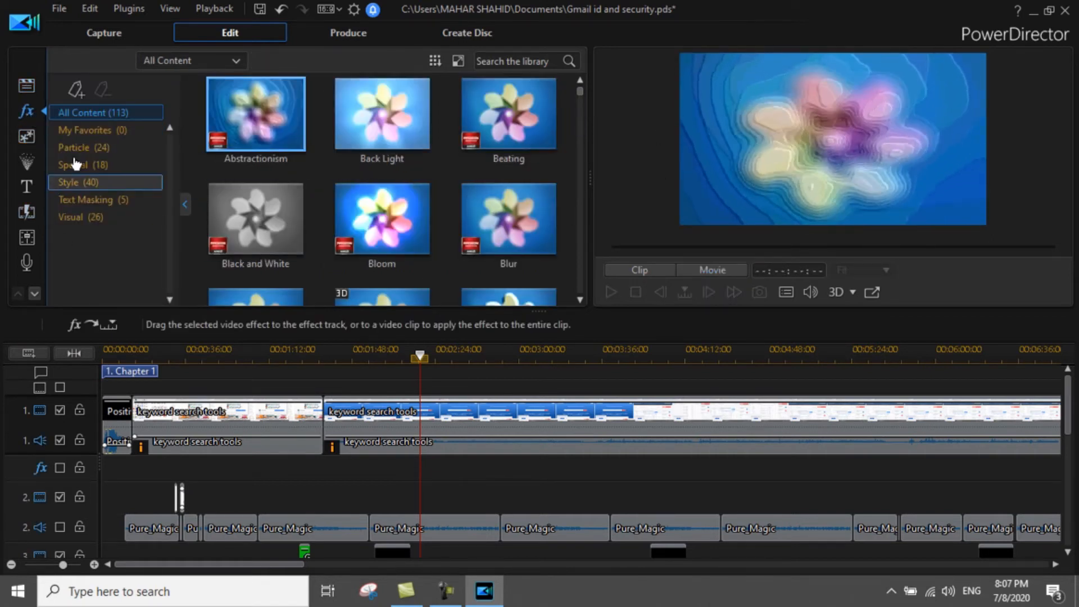
{"action": "left_click", "coordinate": [84, 182]}
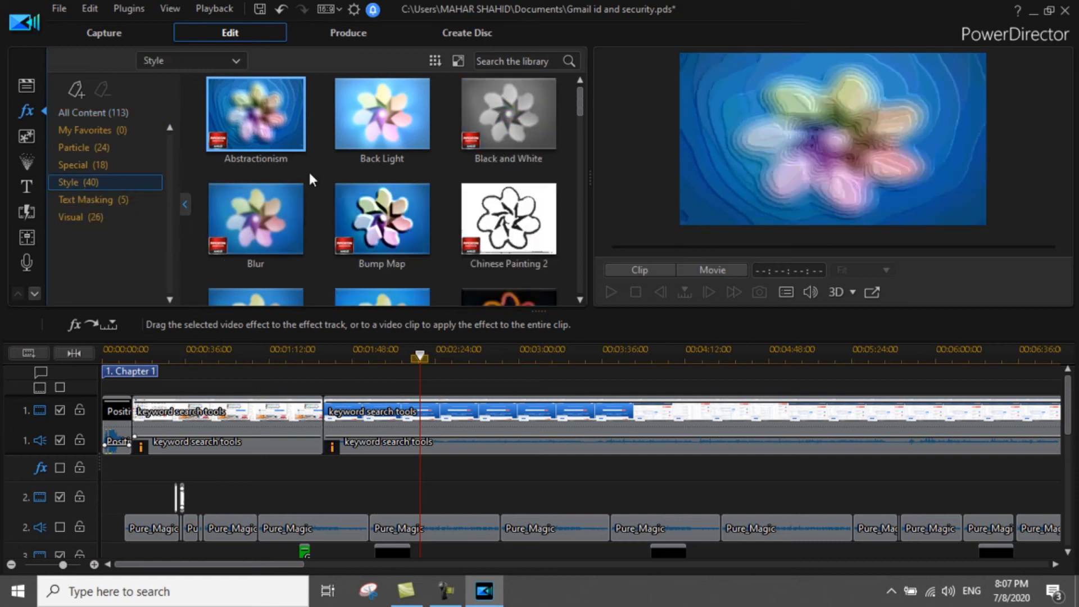
{"action": "scroll", "coordinate": [568, 168], "scroll_direction": "down", "scroll_amount": 10}
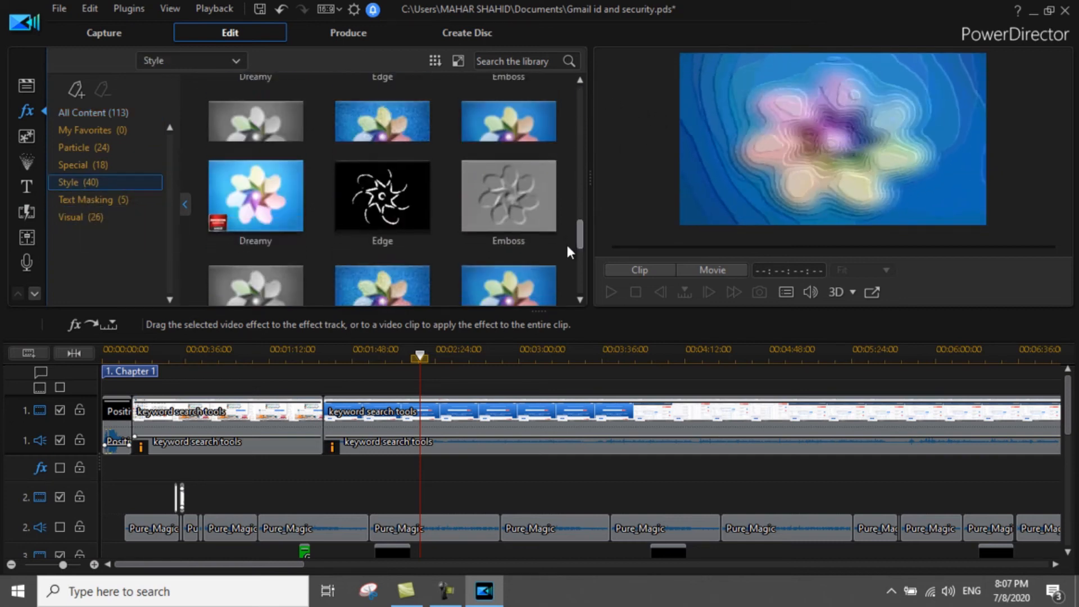
{"action": "scroll", "coordinate": [562, 168], "scroll_direction": "up", "scroll_amount": 5}
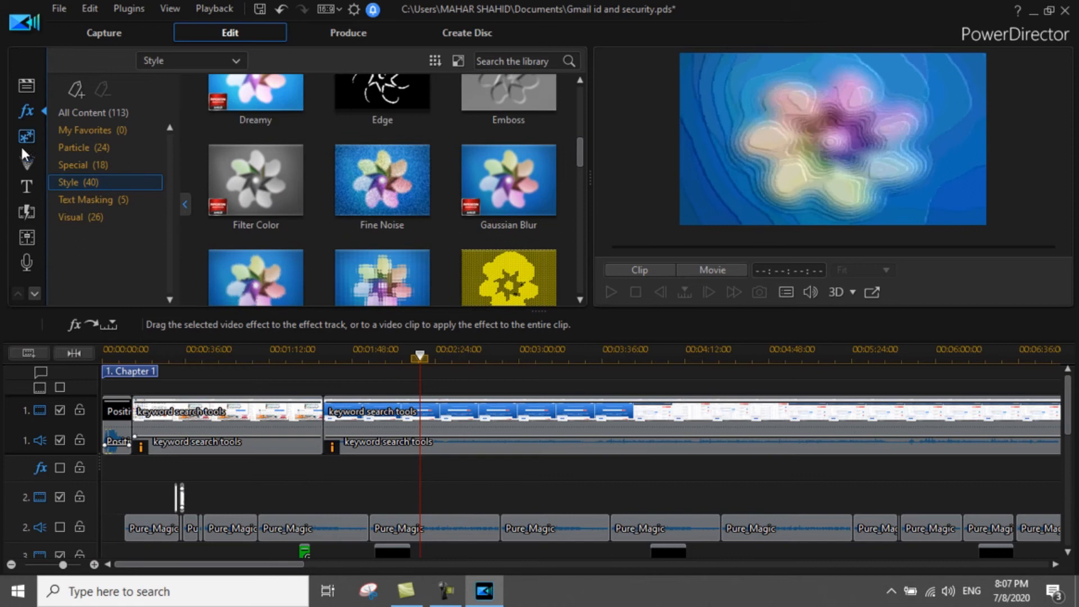
{"action": "left_click", "coordinate": [27, 132]}
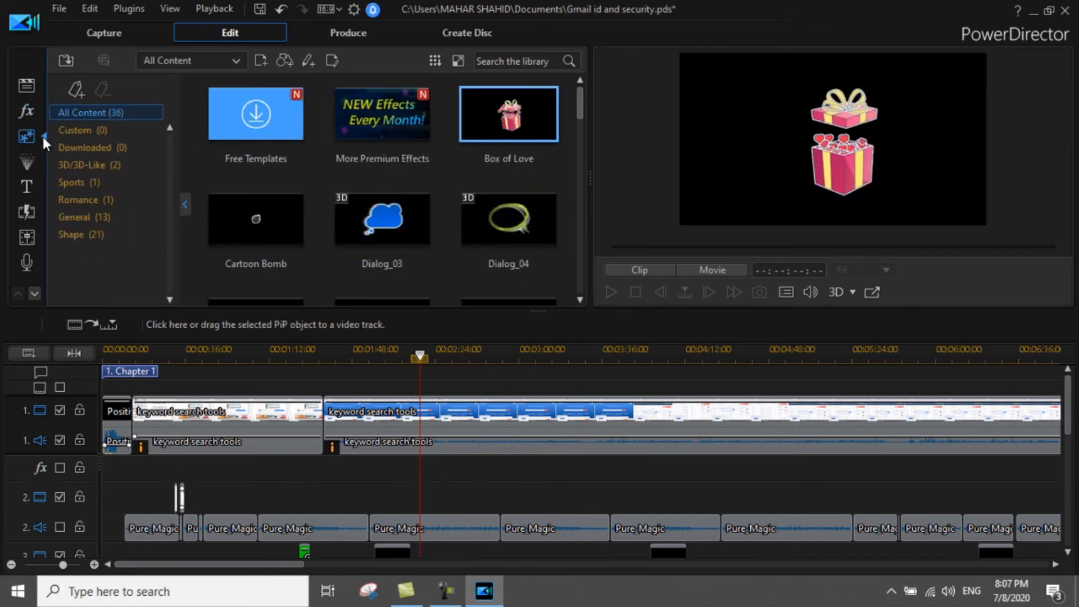
{"action": "left_click", "coordinate": [33, 115]}
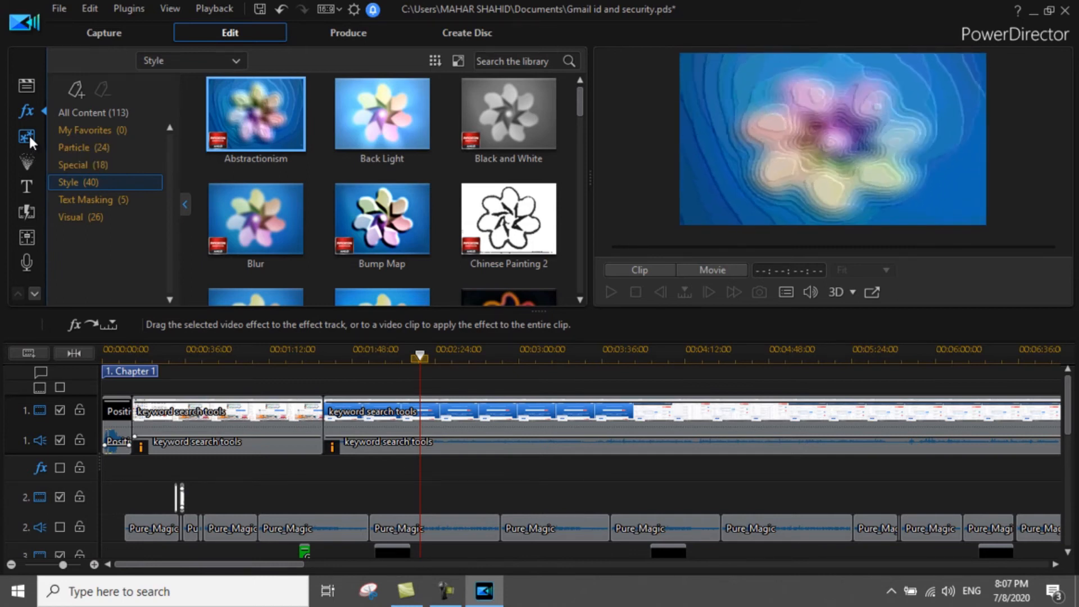
- Place the Lens Flare 7 particle on video track 2 at 00:02:17:09 and play the movie to preview it
{"action": "left_click", "coordinate": [27, 163]}
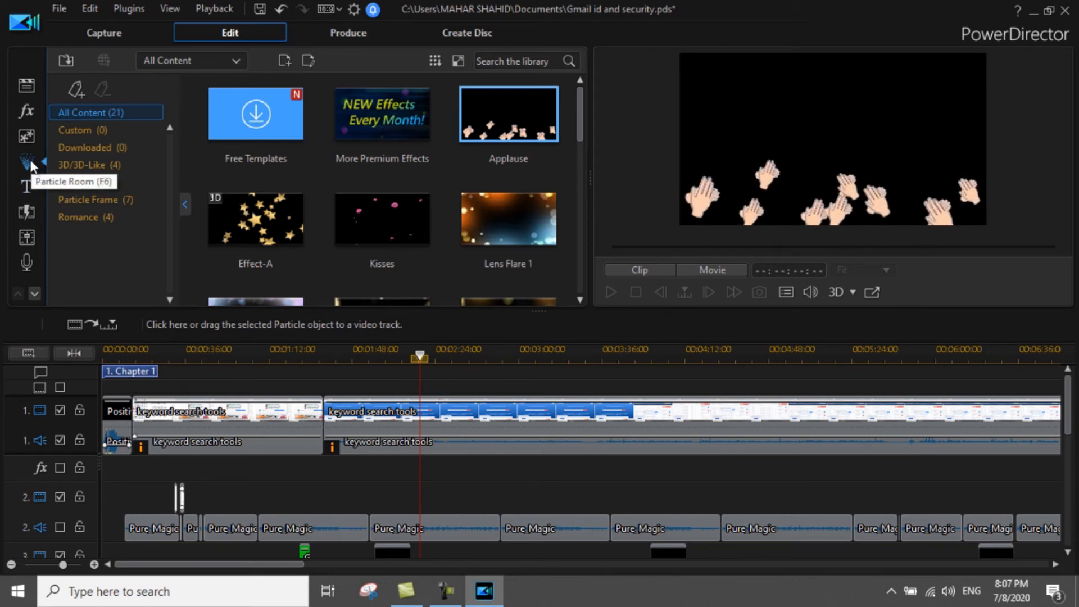
{"action": "left_click_drag", "start_coordinate": [579, 108], "coordinate": [568, 165]}
{"action": "left_click", "coordinate": [492, 212]}
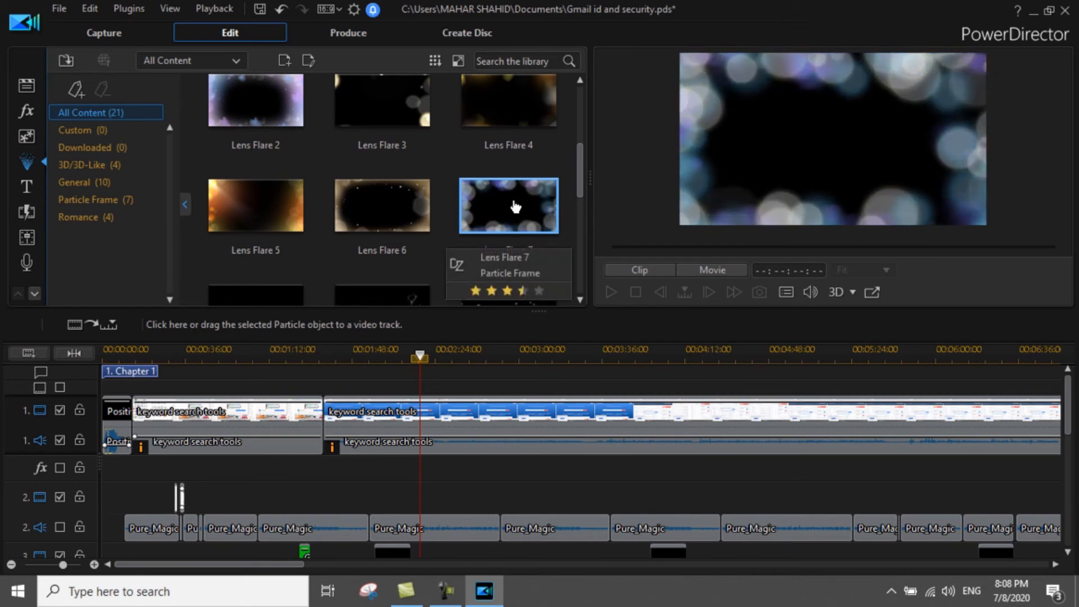
{"action": "left_click_drag", "start_coordinate": [510, 212], "coordinate": [424, 491]}
{"action": "left_click", "coordinate": [606, 290]}
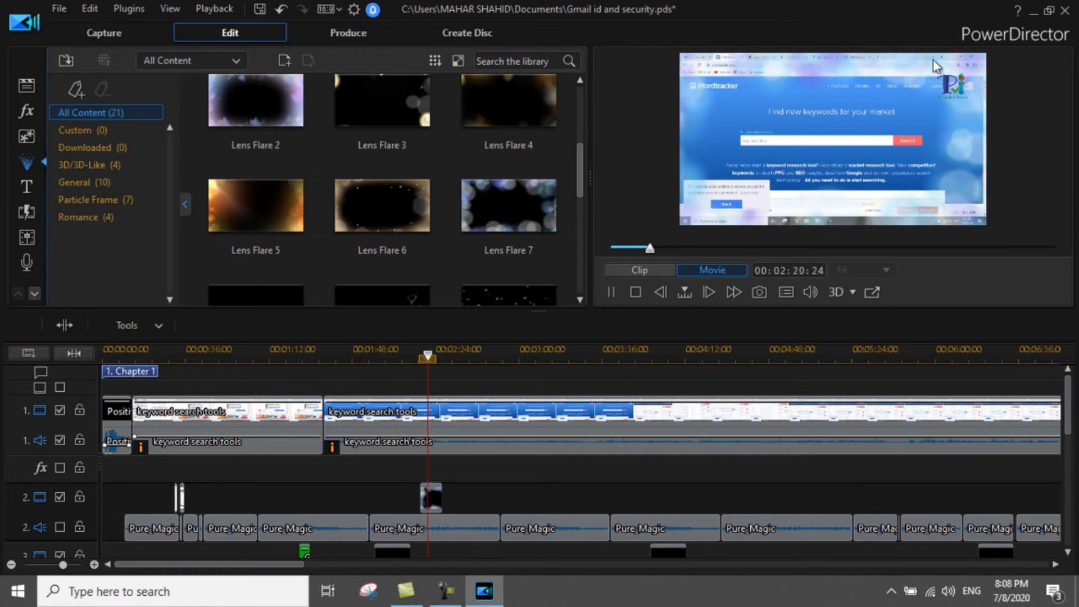
{"action": "left_click", "coordinate": [611, 289]}
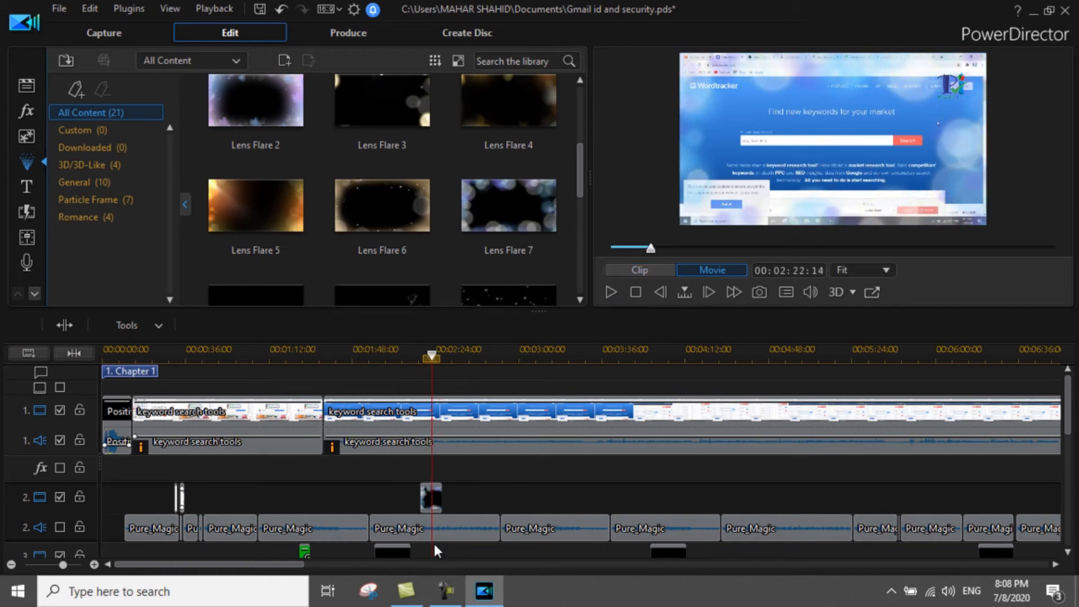
- Remove the Lens Flare 7 clip from video track 2 and leave the gap
{"action": "left_click", "coordinate": [430, 499]}
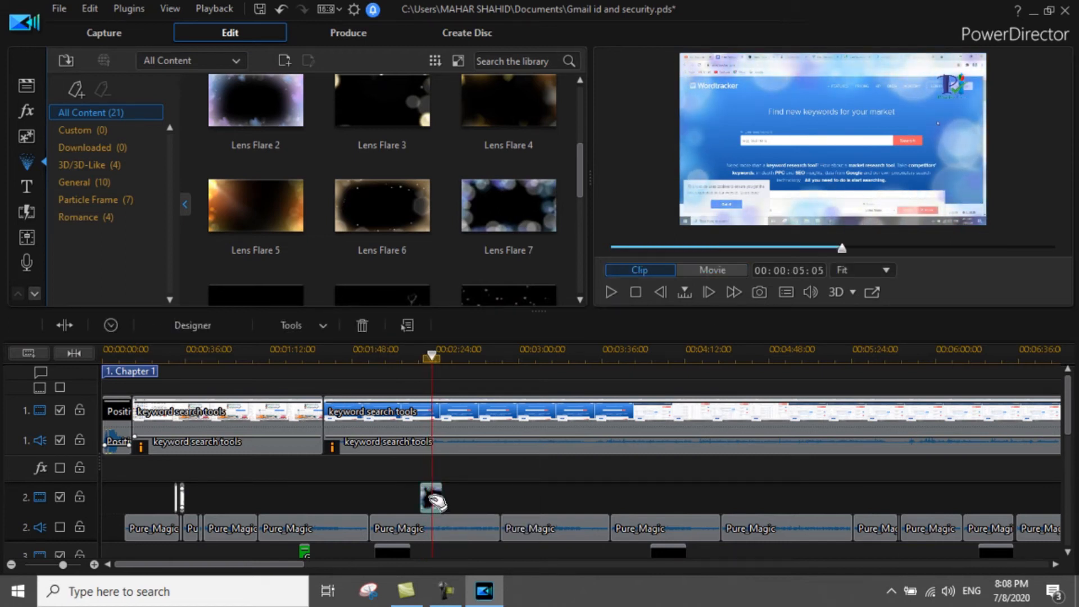
{"action": "key", "text": "Delete"}
{"action": "left_click", "coordinate": [430, 499]}
{"action": "left_click", "coordinate": [483, 490]}
{"action": "left_click", "coordinate": [433, 499]}
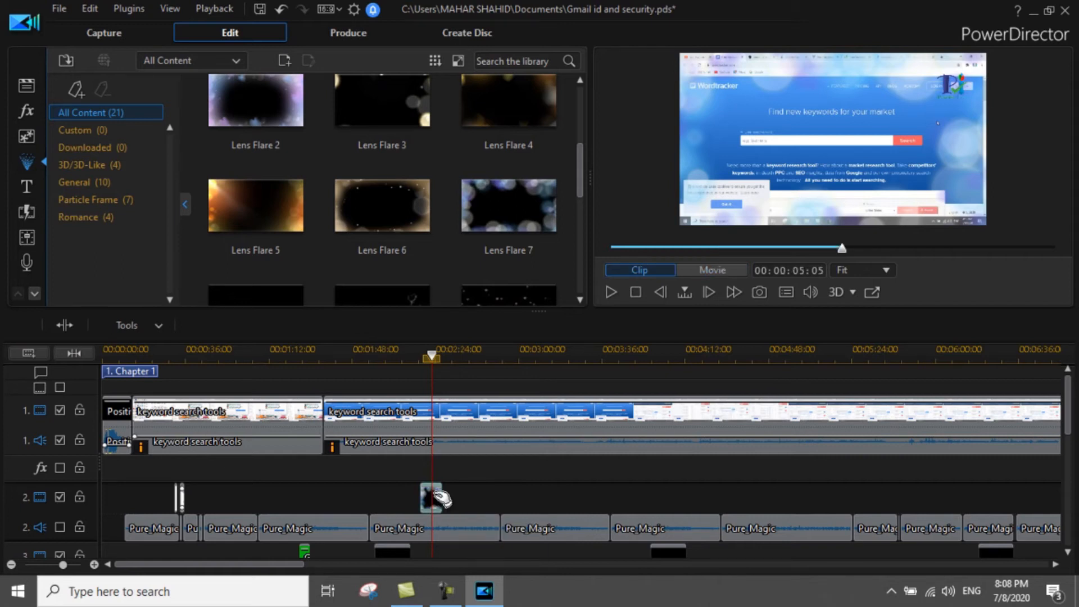
{"action": "right_click", "coordinate": [433, 500]}
{"action": "mouse_move", "coordinate": [491, 328]}
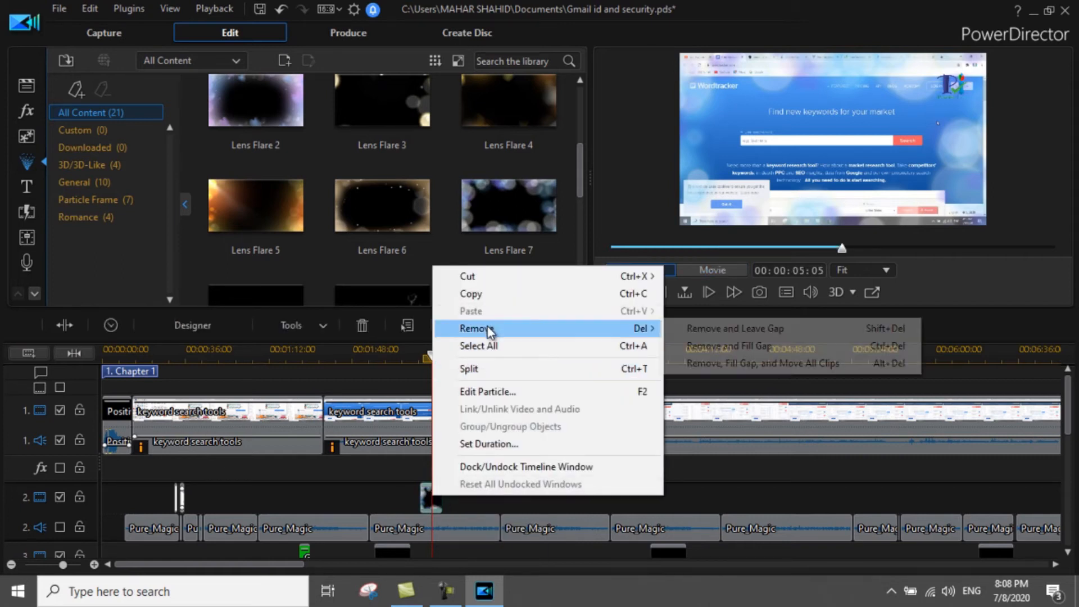
{"action": "left_click", "coordinate": [717, 332]}
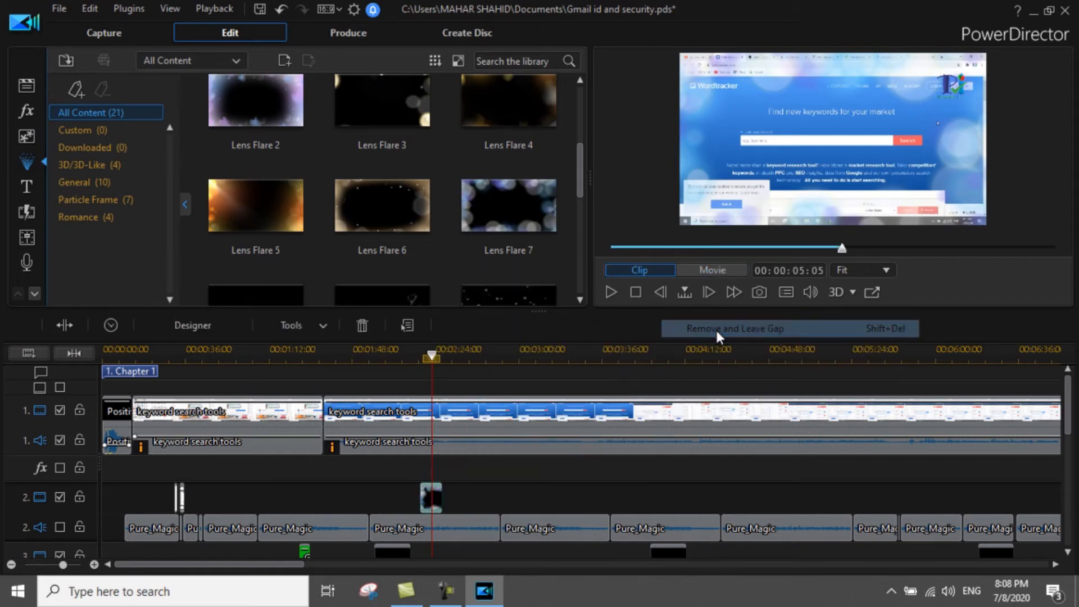
- Look through the title templates, General transitions, audio mixer and voice-over recorder, and return to the media library to check the timeline tools
{"action": "left_click", "coordinate": [27, 182]}
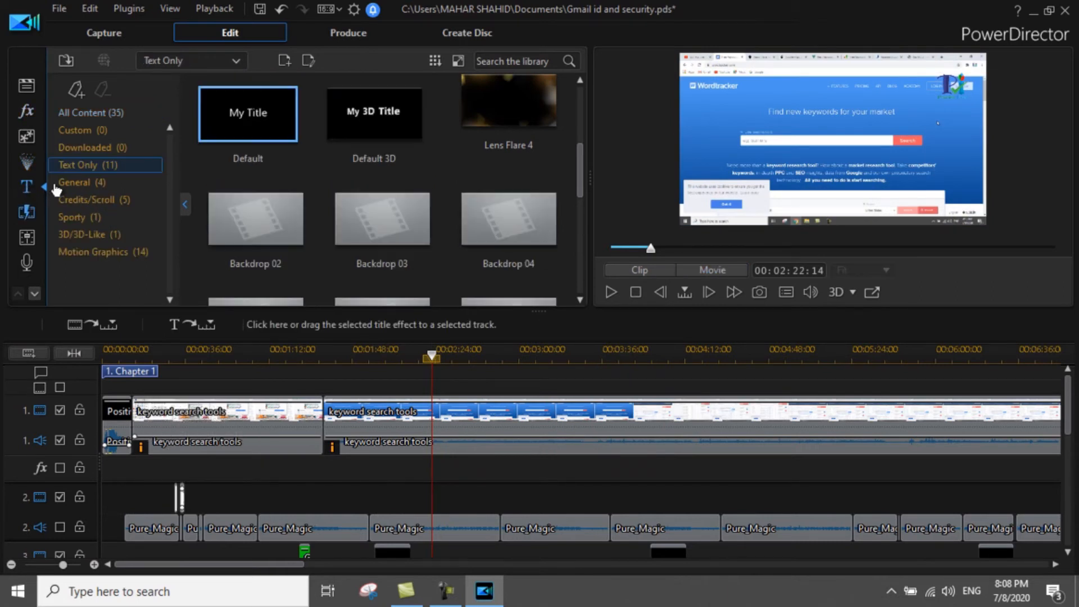
{"action": "mouse_move", "coordinate": [578, 109]}
{"action": "left_mouse_down"}
{"action": "mouse_move", "coordinate": [577, 211]}
{"action": "mouse_move", "coordinate": [580, 93]}
{"action": "left_mouse_up"}
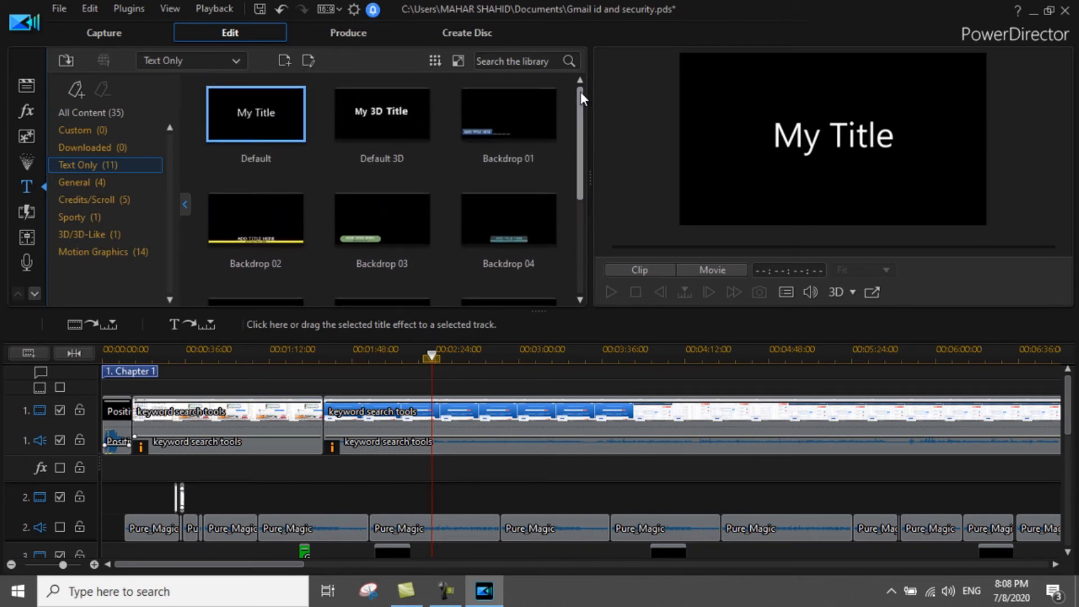
{"action": "left_click", "coordinate": [28, 213]}
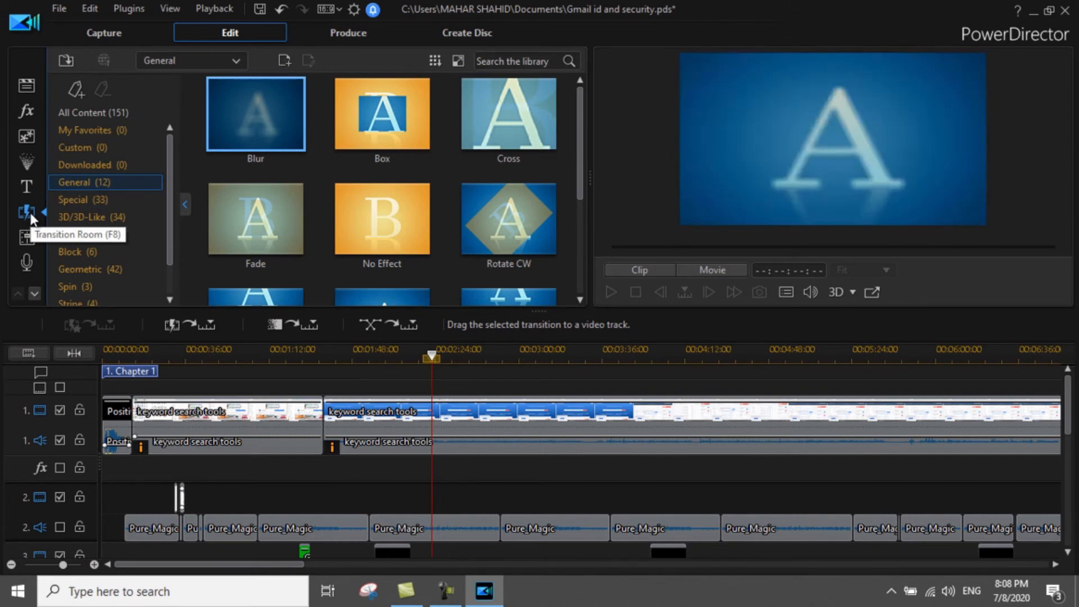
{"action": "left_click", "coordinate": [241, 59]}
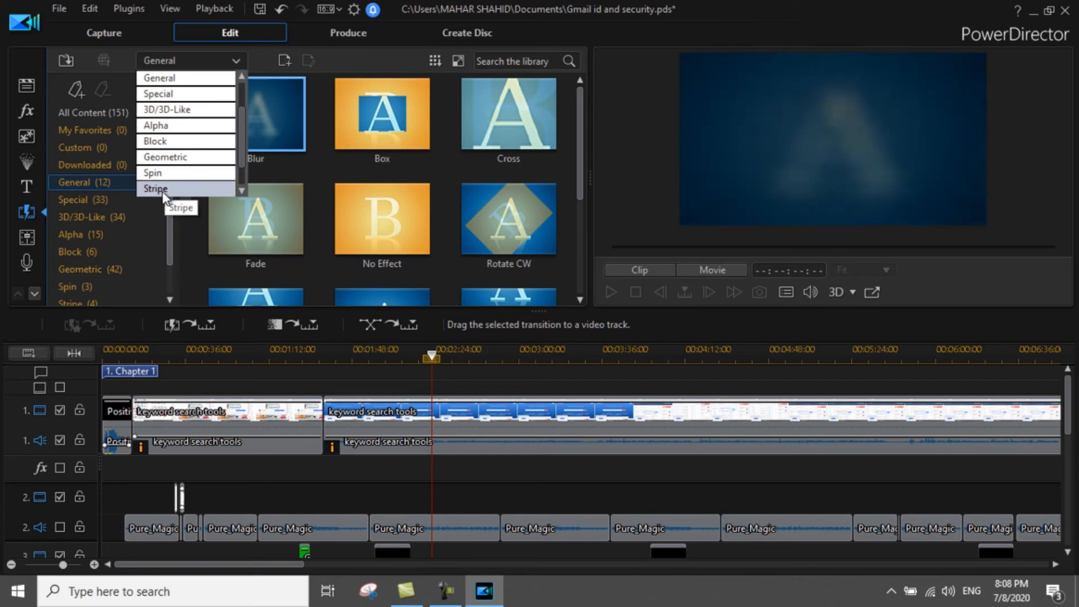
{"action": "left_click_drag", "start_coordinate": [583, 136], "coordinate": [583, 106]}
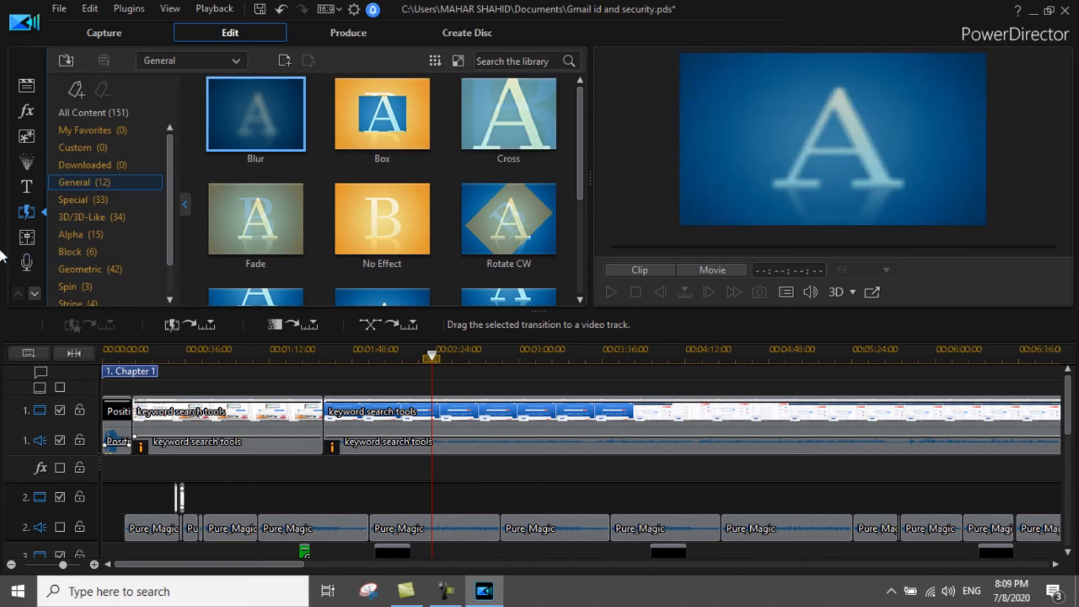
{"action": "left_click", "coordinate": [25, 235]}
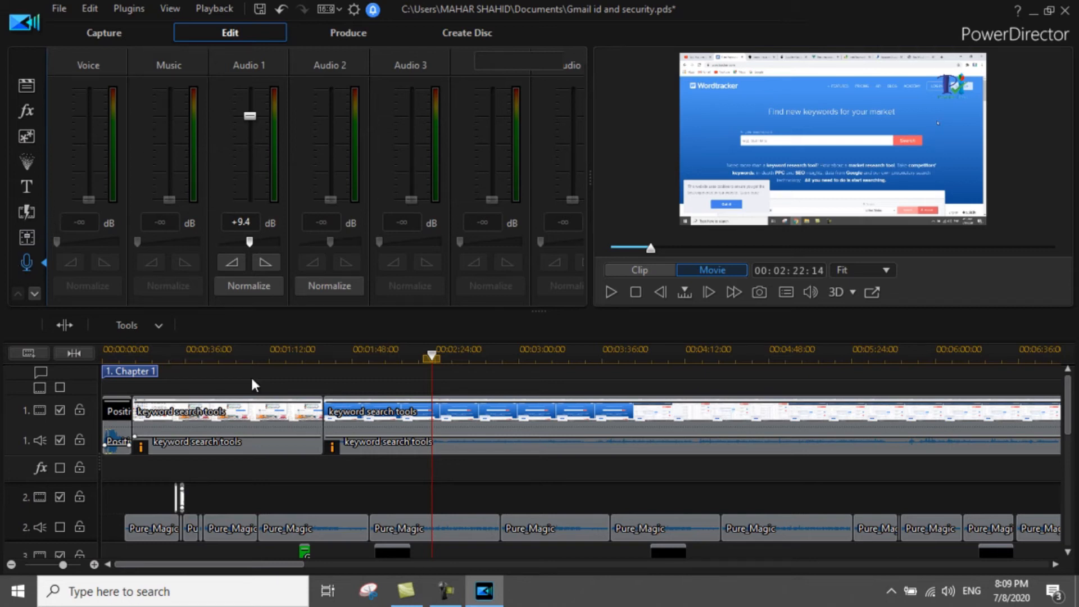
{"action": "left_click", "coordinate": [520, 423]}
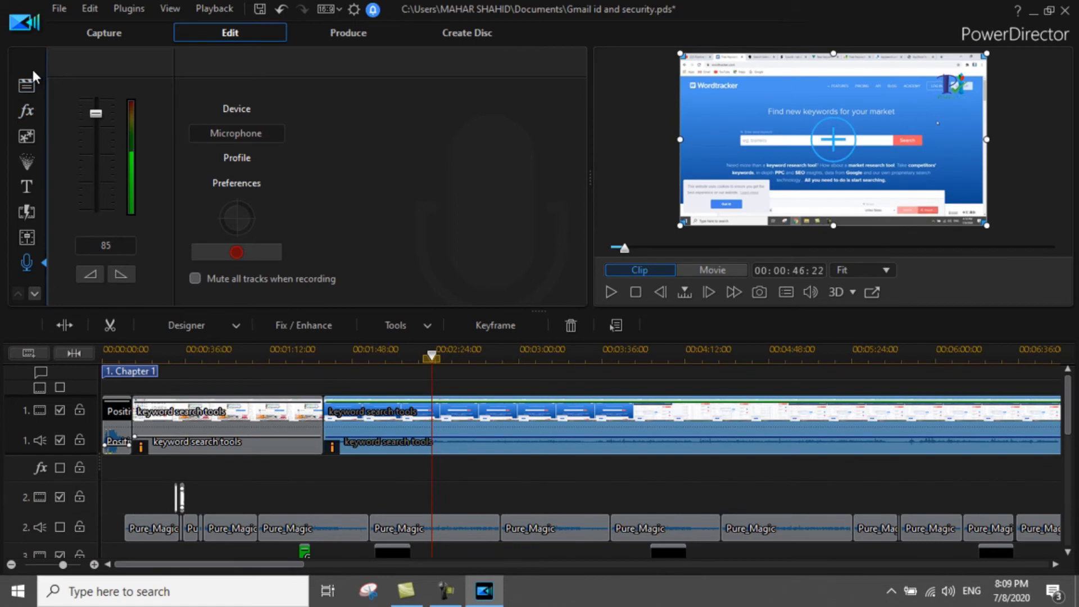
{"action": "left_click", "coordinate": [27, 84]}
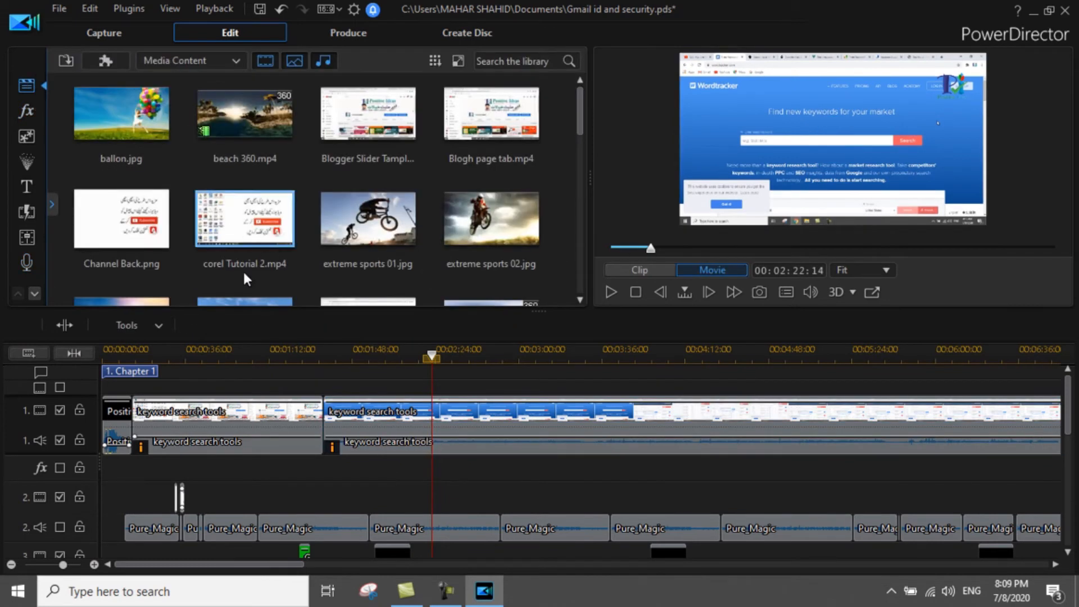
{"action": "left_click", "coordinate": [160, 326]}
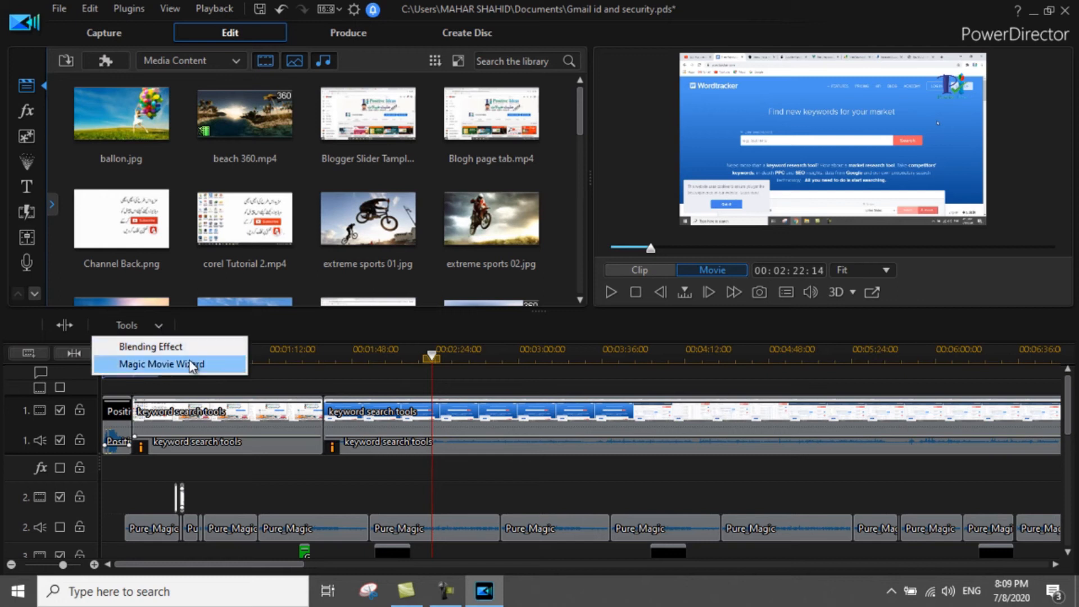
- Mark a 54-second timeline range starting at the cut between the "keyword search tools" clips, split at its end, and select the resulting middle segment
{"action": "left_click", "coordinate": [430, 358]}
{"action": "left_click_drag", "start_coordinate": [437, 356], "coordinate": [401, 368]}
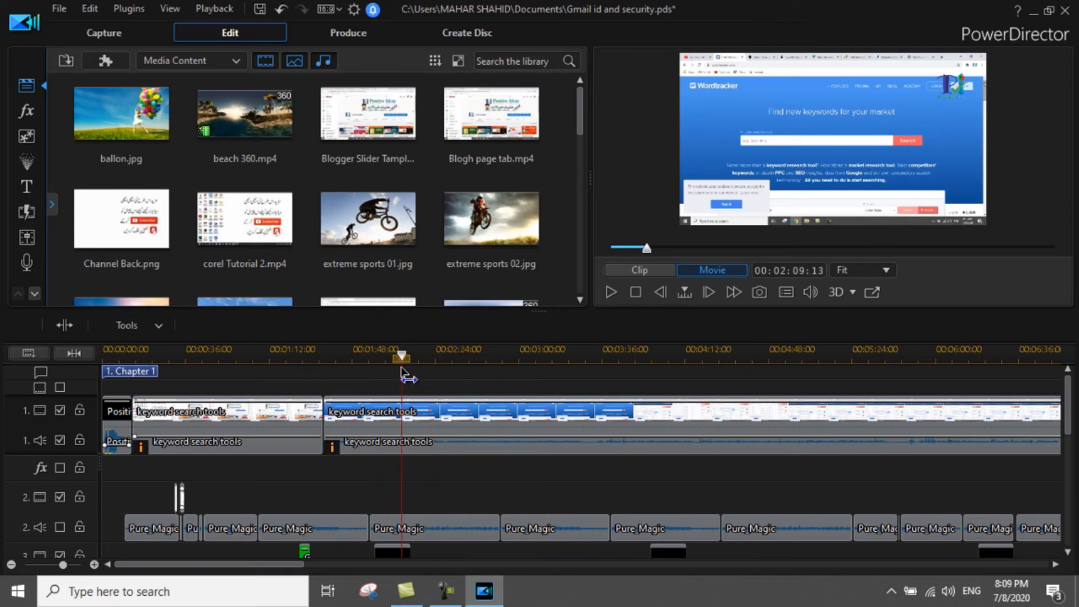
{"action": "left_click", "coordinate": [408, 423]}
{"action": "left_click_drag", "start_coordinate": [402, 358], "coordinate": [322, 368]}
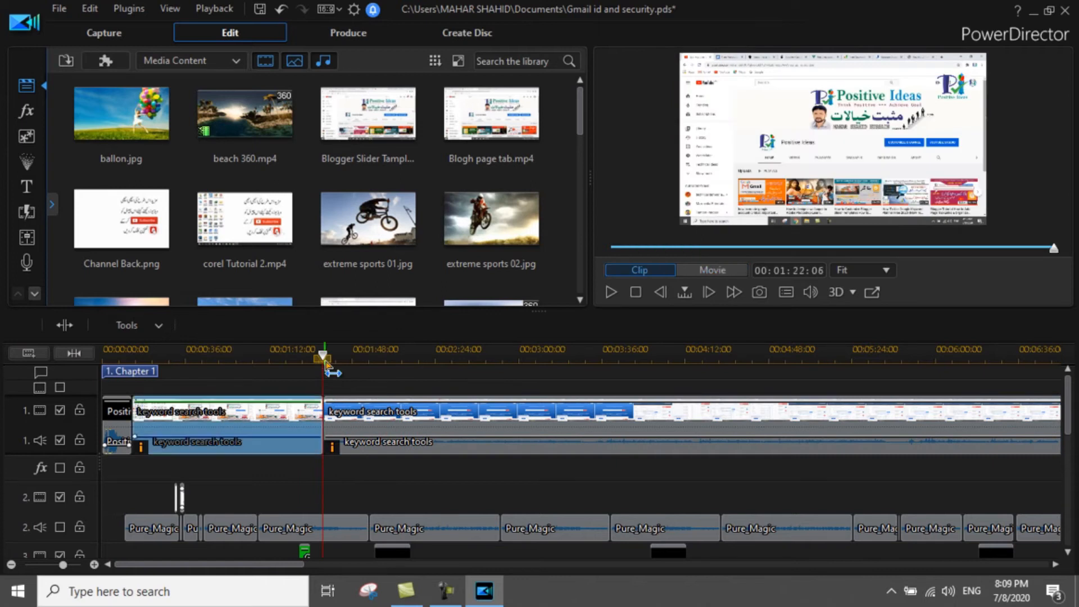
{"action": "left_click", "coordinate": [322, 369]}
{"action": "left_click_drag", "start_coordinate": [336, 363], "coordinate": [456, 368]}
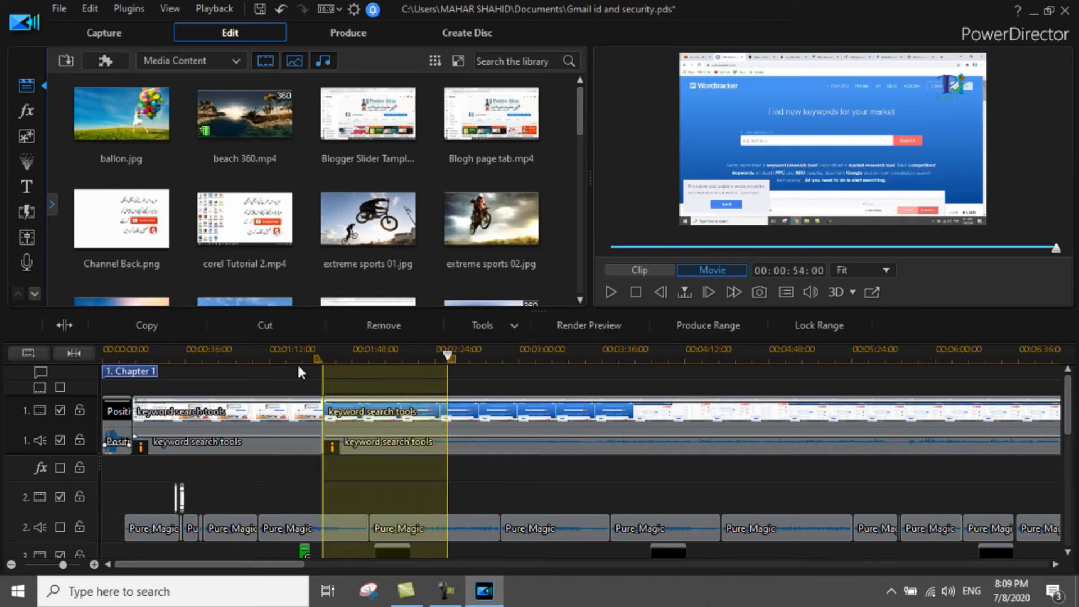
{"action": "left_click", "coordinate": [64, 325]}
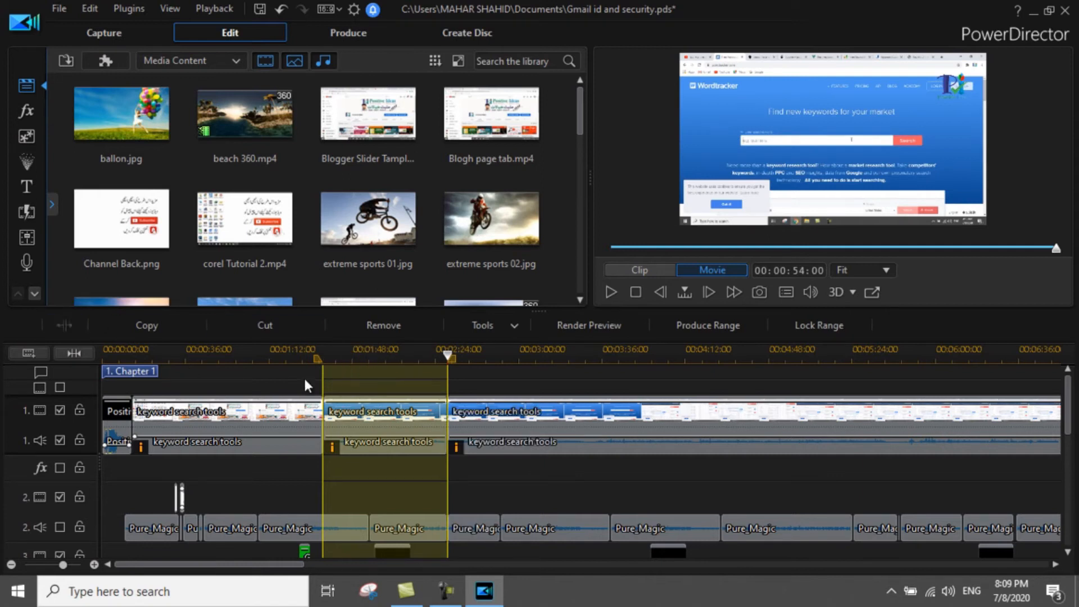
{"action": "left_click", "coordinate": [384, 416]}
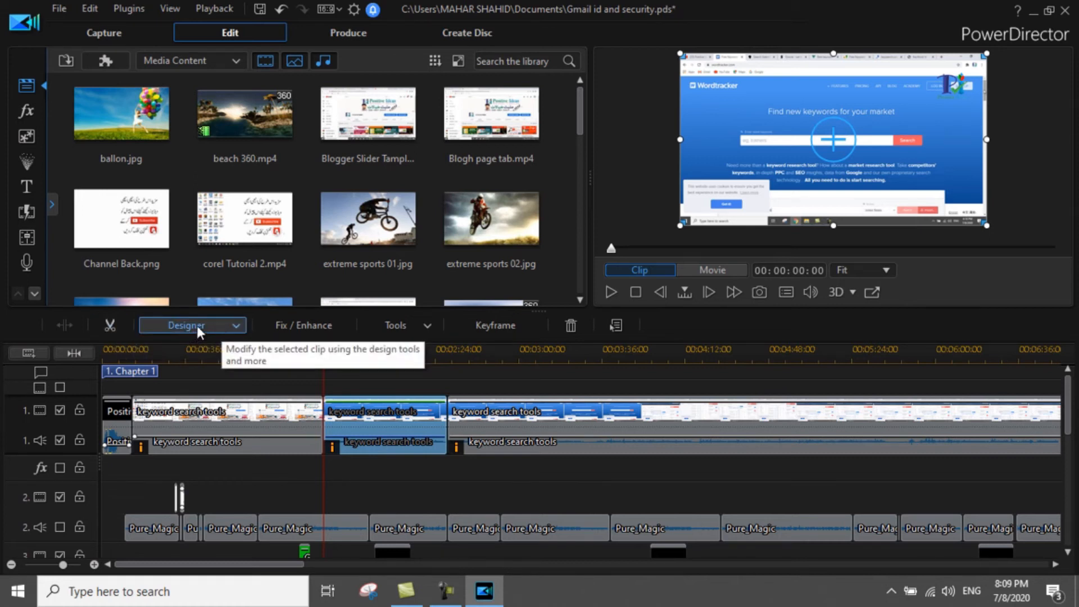
- Examine the Designer, Fix / Enhance, Tools and Keyframe options available for the selected middle "keyword search tools" segment
{"action": "left_click", "coordinate": [238, 324]}
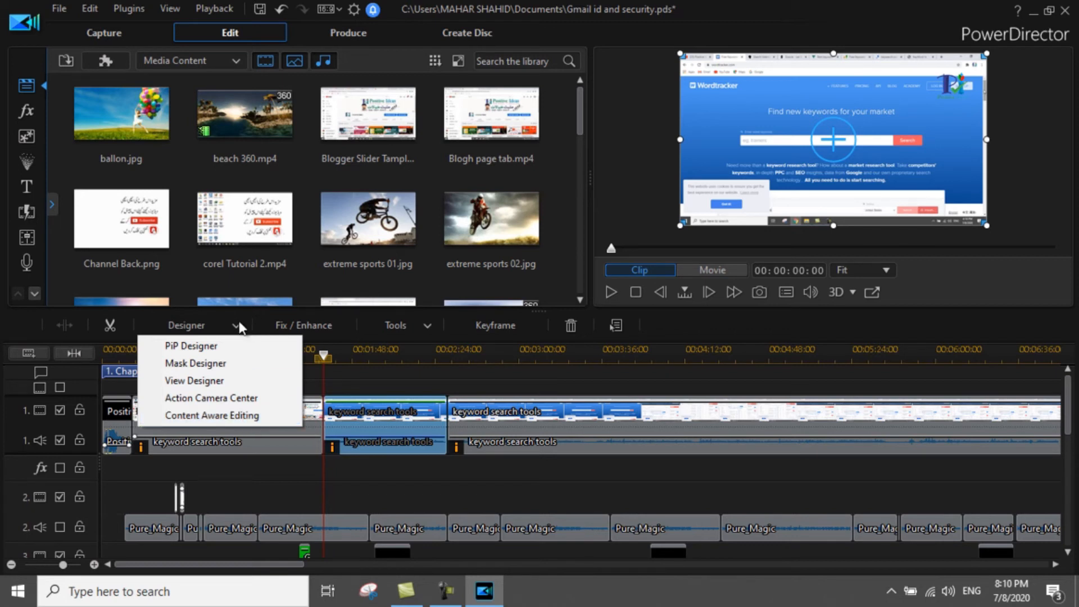
{"action": "left_click", "coordinate": [335, 326]}
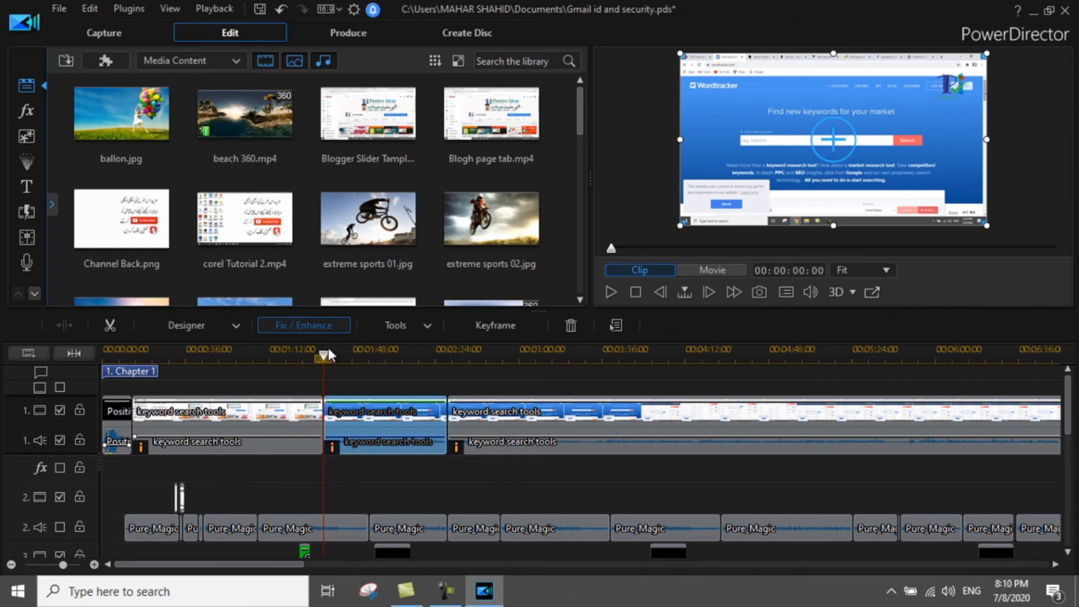
{"action": "left_click", "coordinate": [325, 326]}
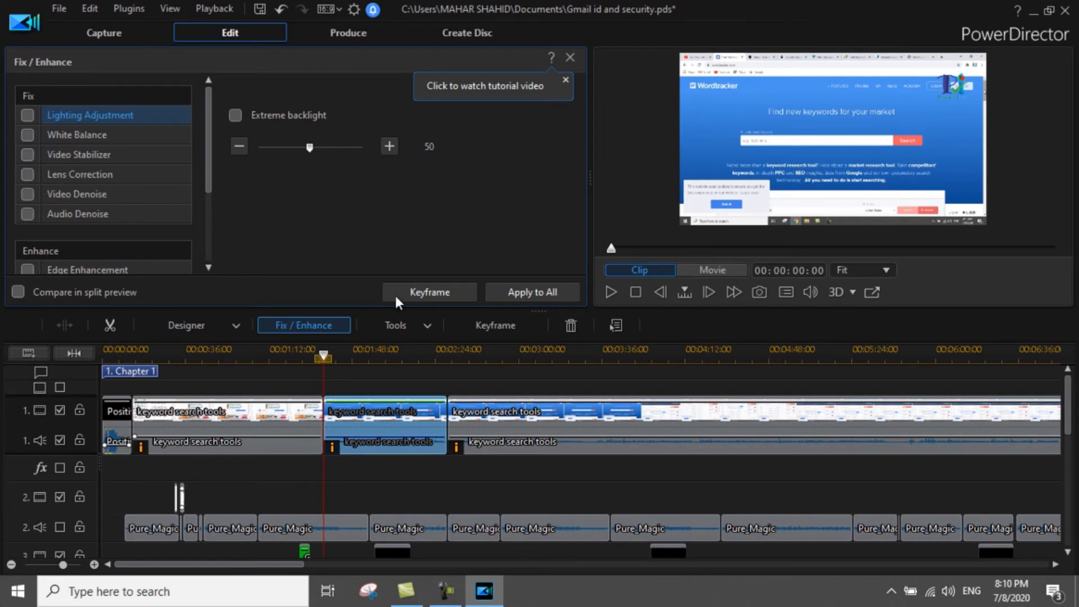
{"action": "left_click", "coordinate": [565, 79]}
{"action": "left_click", "coordinate": [569, 58]}
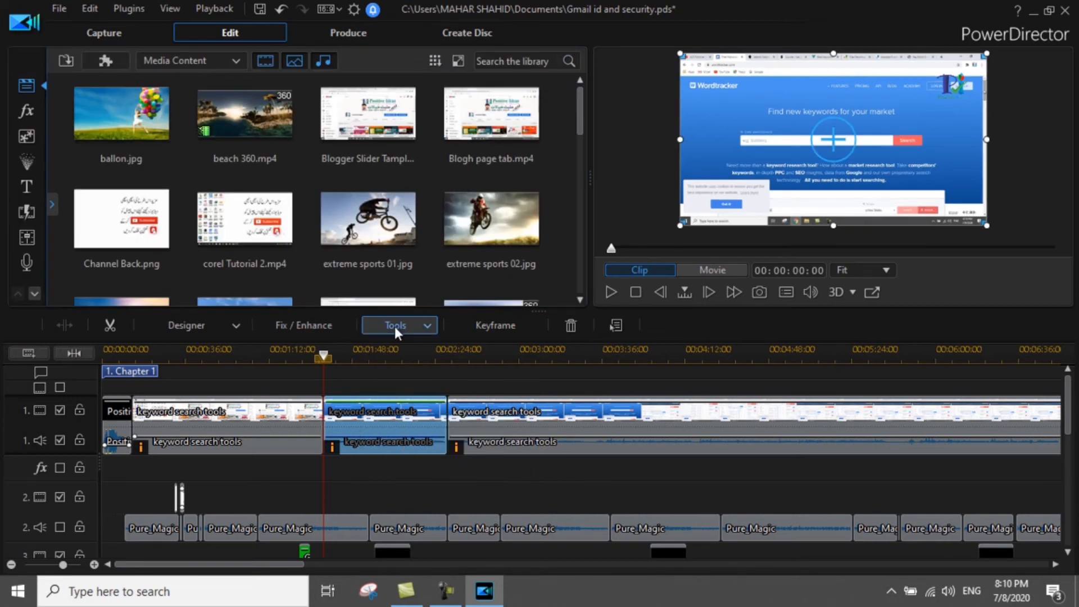
{"action": "left_click", "coordinate": [426, 326]}
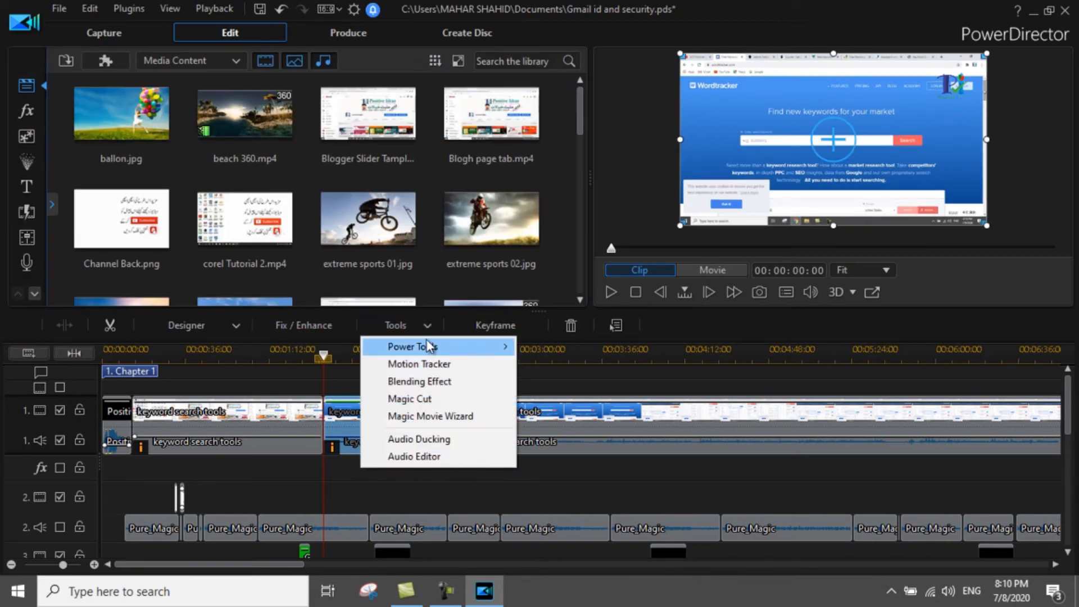
{"action": "mouse_move", "coordinate": [405, 355]}
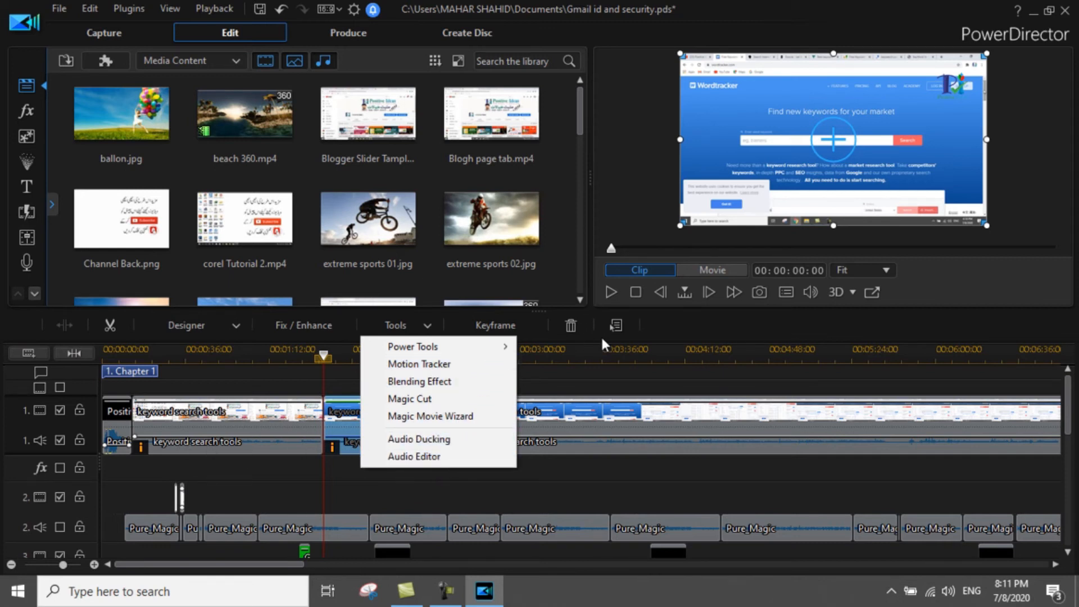
{"action": "left_click", "coordinate": [696, 331]}
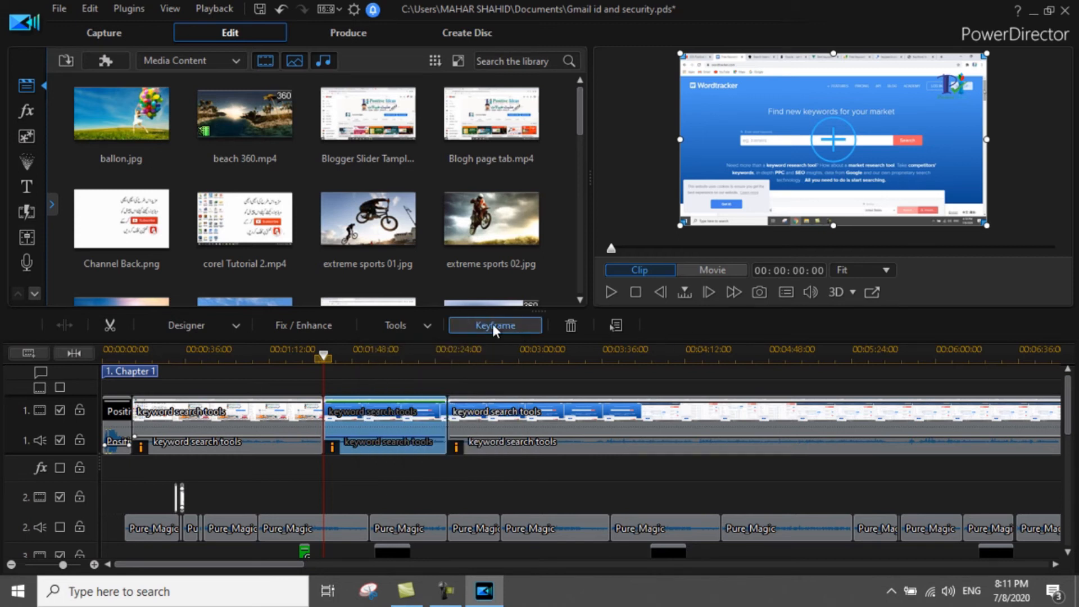
{"action": "left_click", "coordinate": [492, 324]}
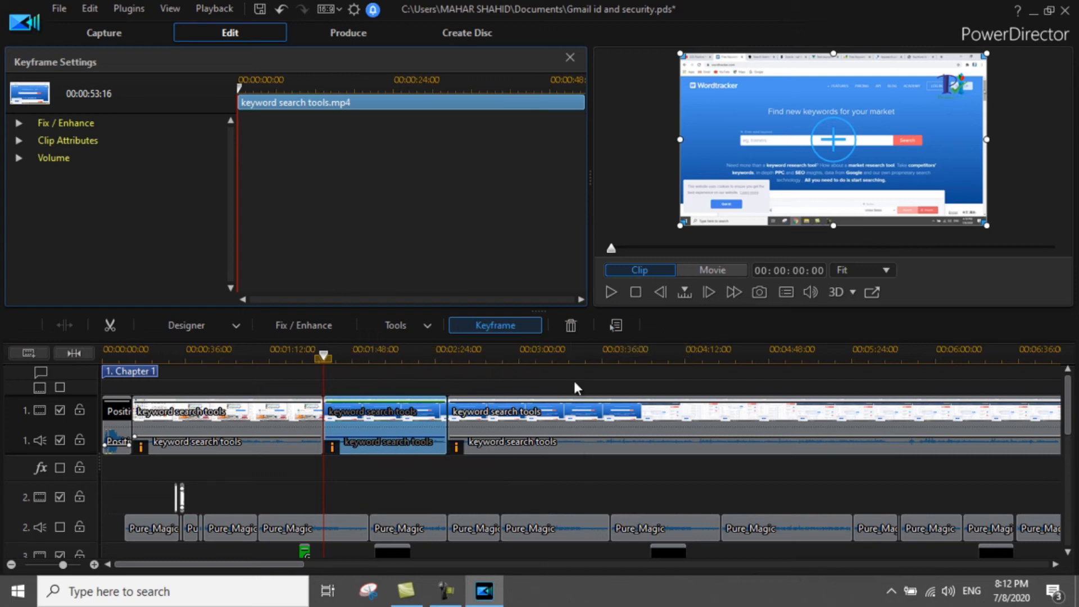
- Select the long last "keyword search tools" clip, check the Tools options for it, and close the keyframe settings
{"action": "left_click_drag", "start_coordinate": [293, 564], "coordinate": [490, 568]}
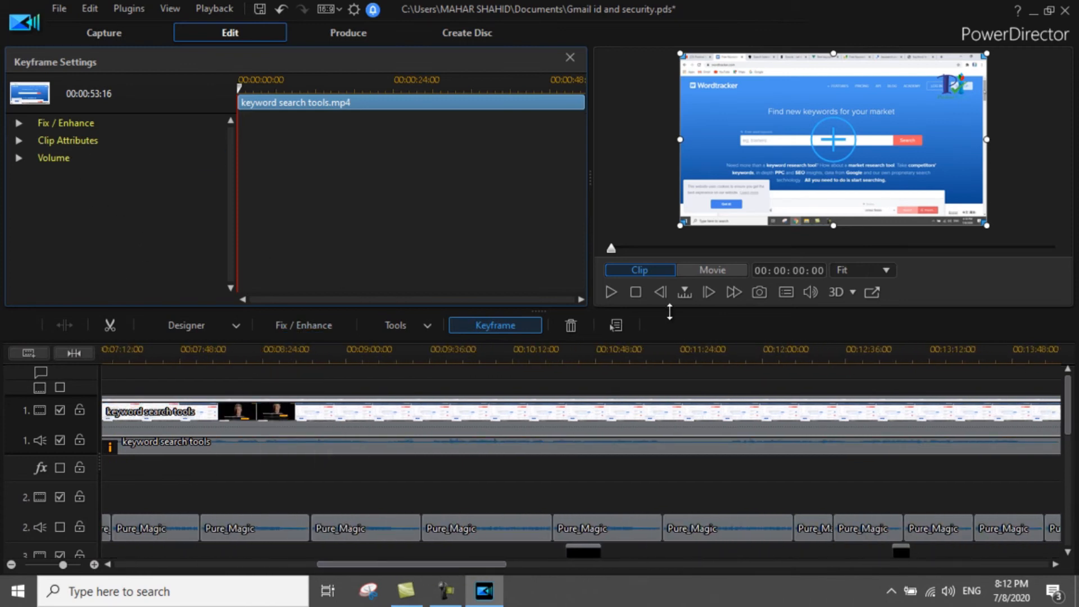
{"action": "left_click", "coordinate": [397, 420]}
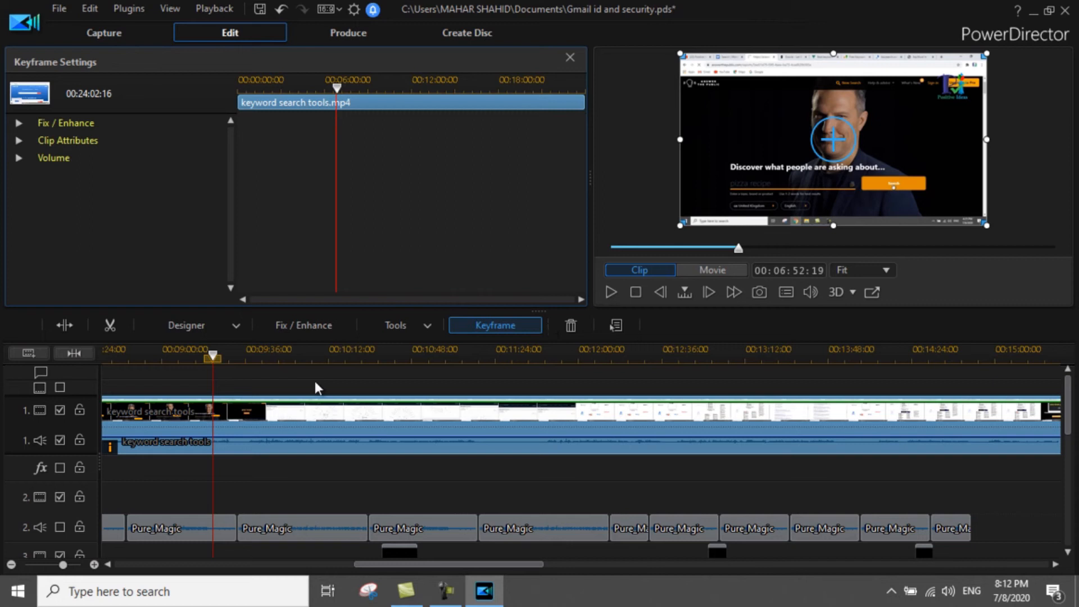
{"action": "left_click", "coordinate": [399, 327]}
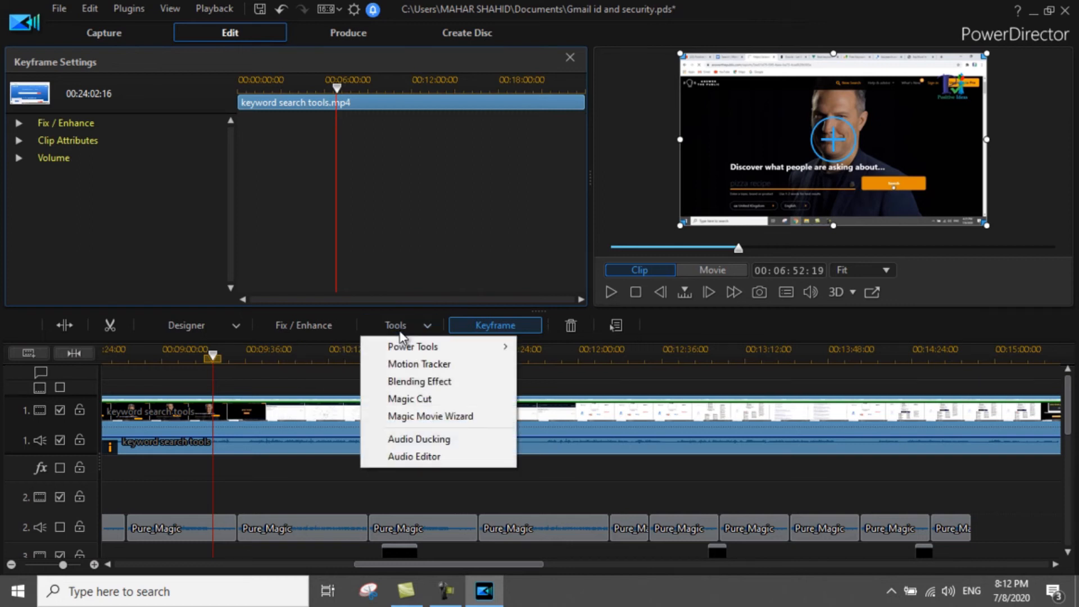
{"action": "left_click", "coordinate": [733, 329]}
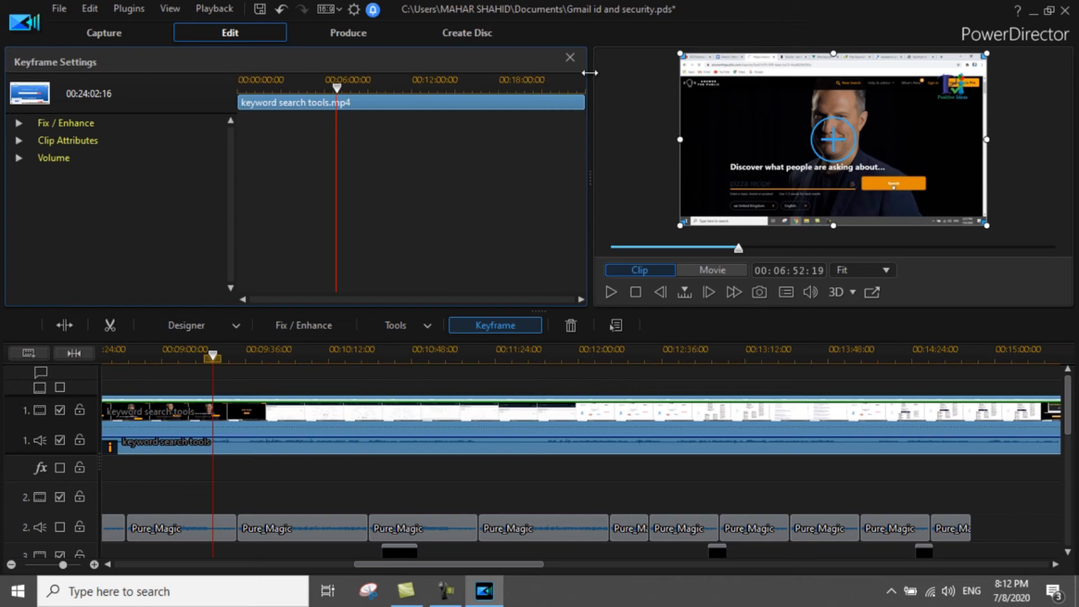
{"action": "left_click", "coordinate": [570, 56]}
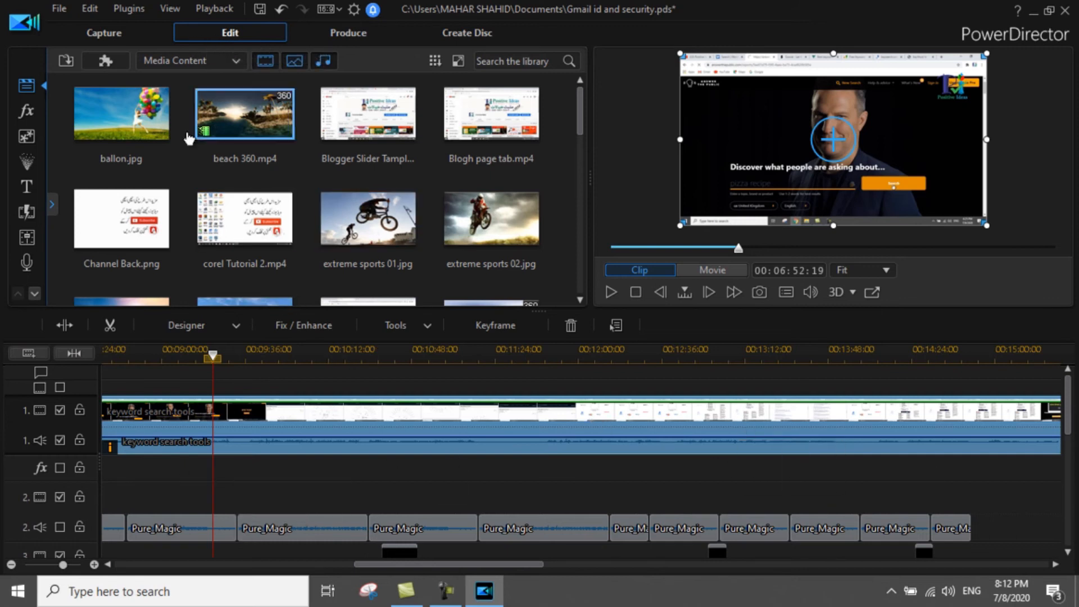
- Look through the File, Edit, Plugins, View and Playback commands to see what each group offers
{"action": "left_click", "coordinate": [59, 9]}
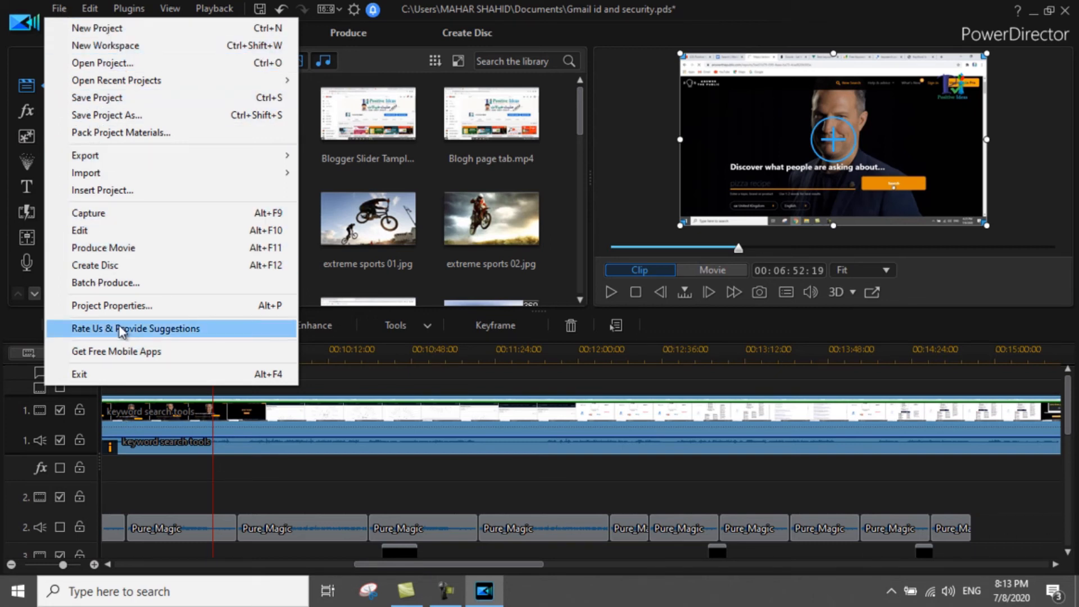
{"action": "left_click", "coordinate": [88, 8]}
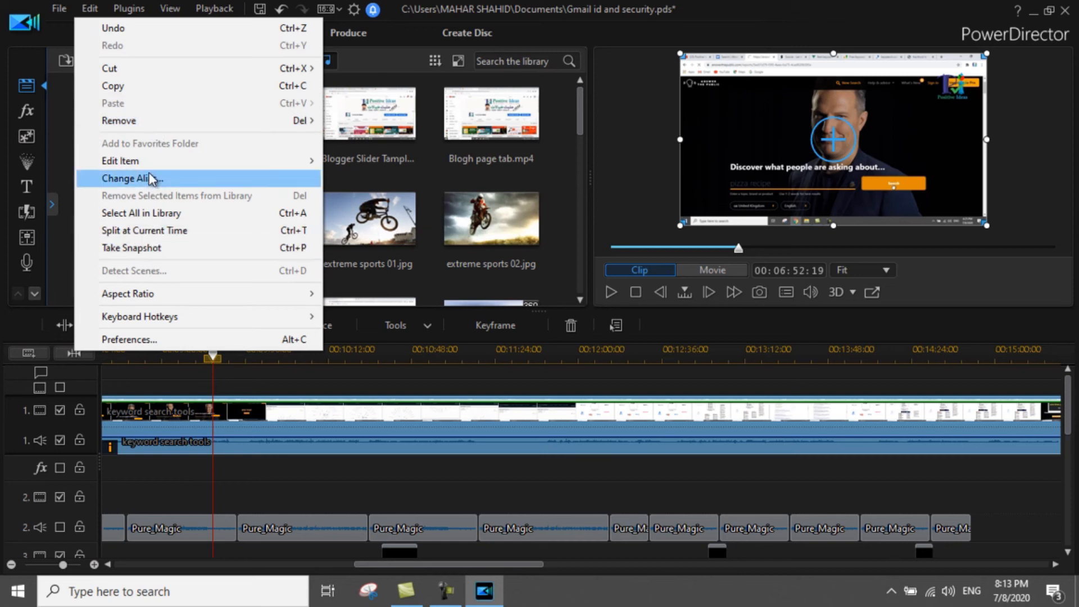
{"action": "mouse_move", "coordinate": [150, 162]}
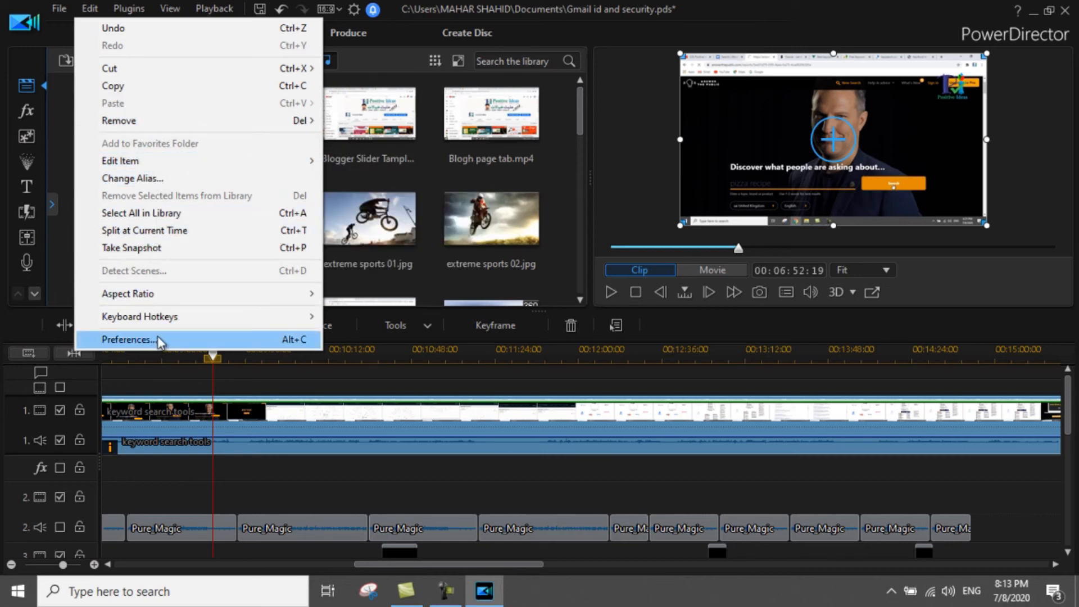
{"action": "left_click", "coordinate": [137, 9]}
{"action": "left_click", "coordinate": [138, 10]}
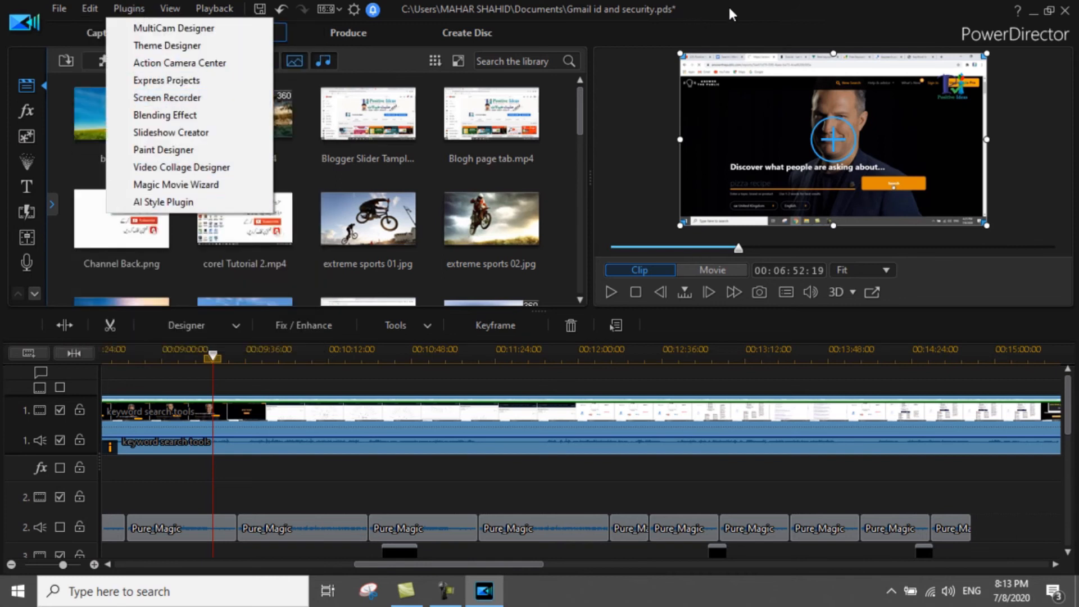
{"action": "mouse_move", "coordinate": [170, 8]}
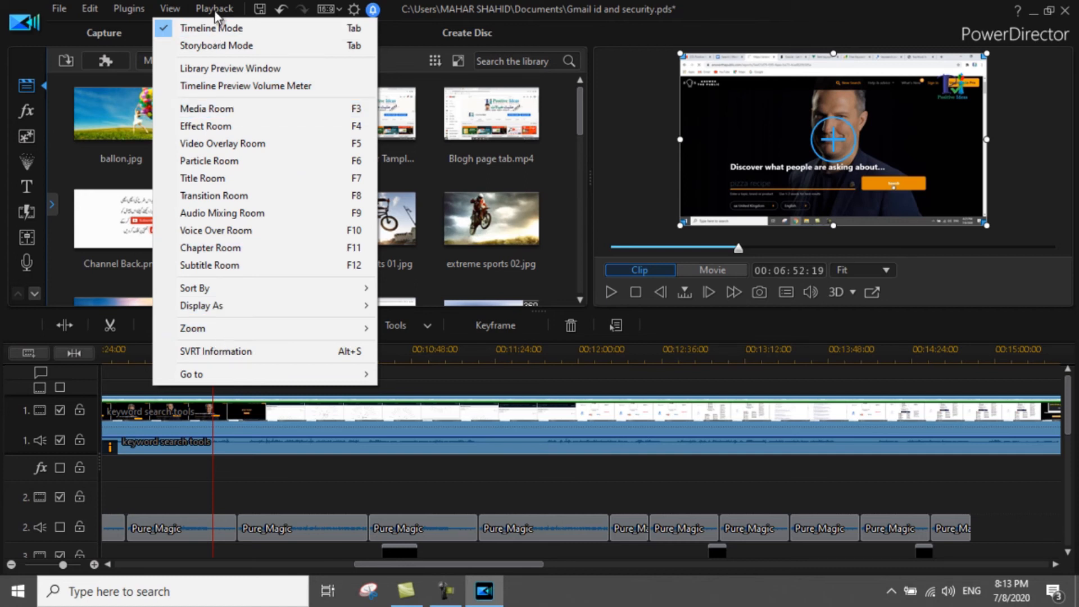
{"action": "mouse_move", "coordinate": [215, 12]}
{"action": "mouse_move", "coordinate": [223, 34]}
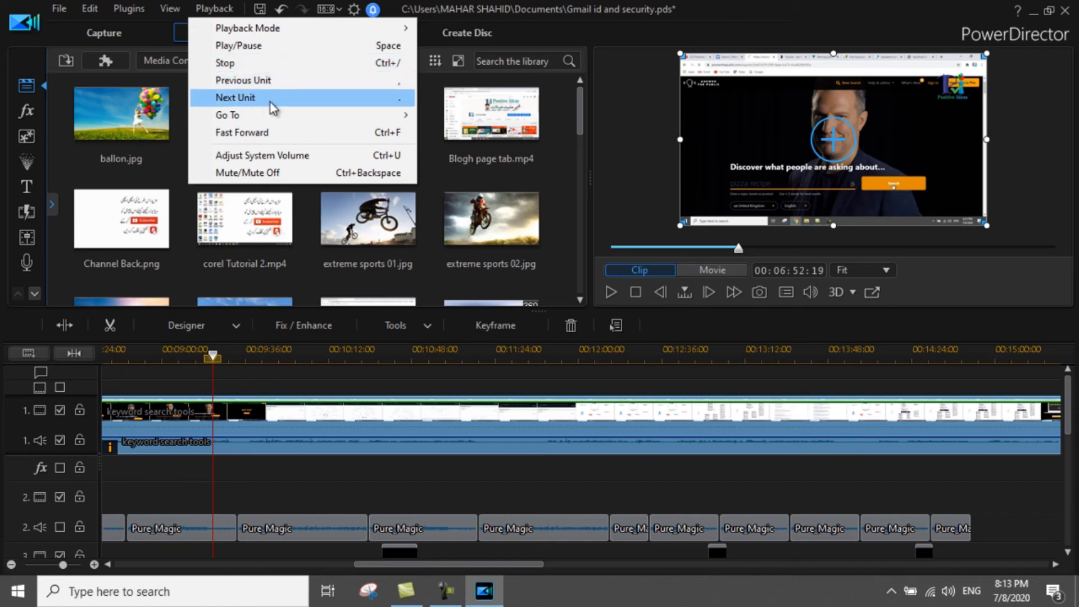
{"action": "mouse_move", "coordinate": [273, 116]}
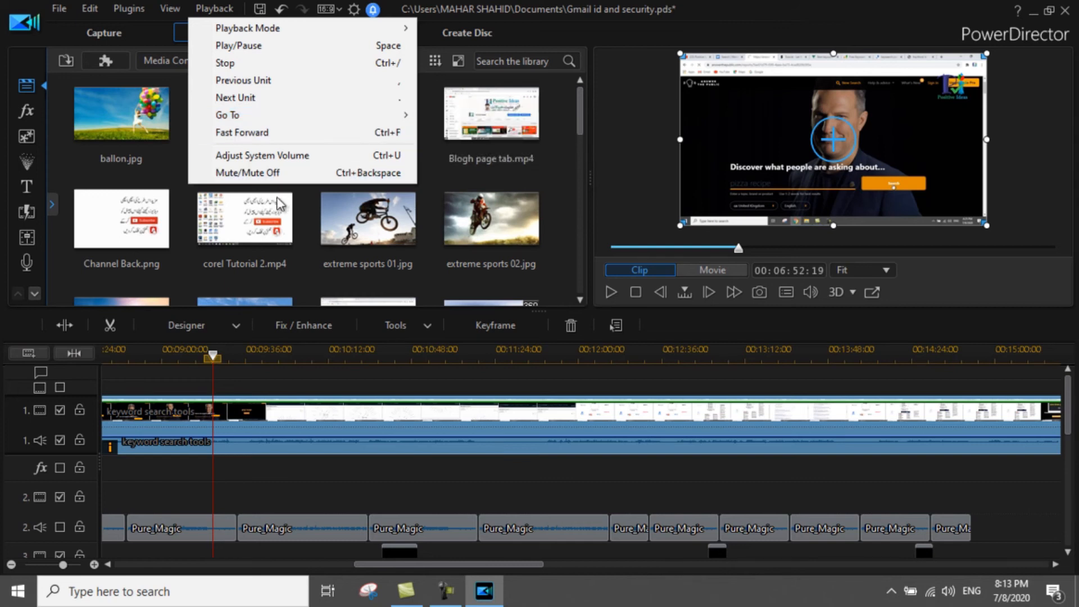
{"action": "left_click", "coordinate": [627, 110]}
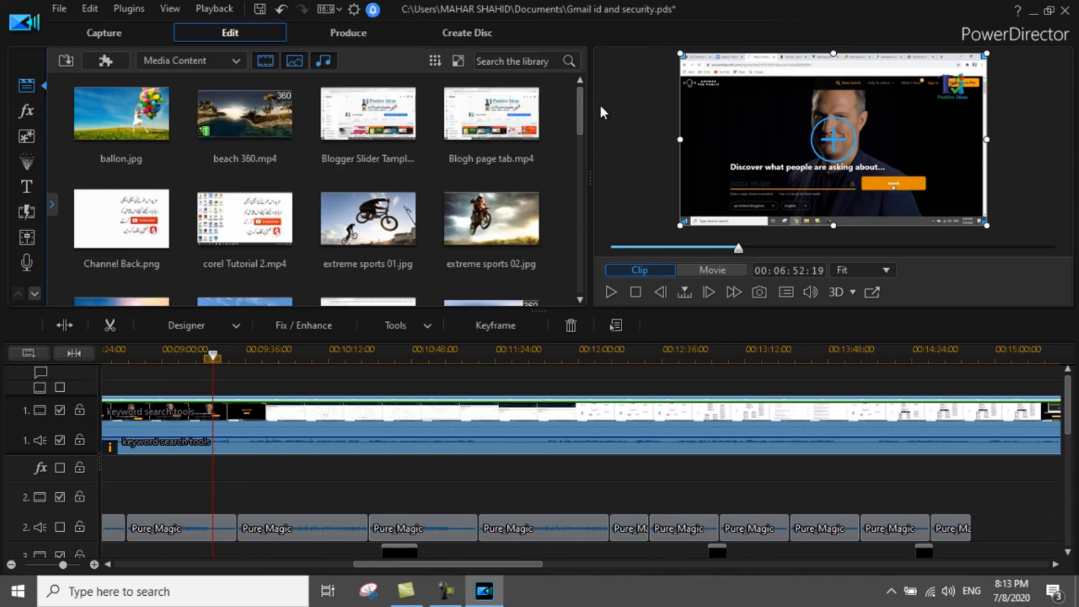
- Enable all tracks of the timeline at once and check the other track management options
{"action": "mouse_move", "coordinate": [500, 564]}
{"action": "left_mouse_down"}
{"action": "mouse_move", "coordinate": [753, 569]}
{"action": "mouse_move", "coordinate": [804, 582]}
{"action": "mouse_move", "coordinate": [323, 586]}
{"action": "mouse_move", "coordinate": [230, 569]}
{"action": "left_mouse_up"}
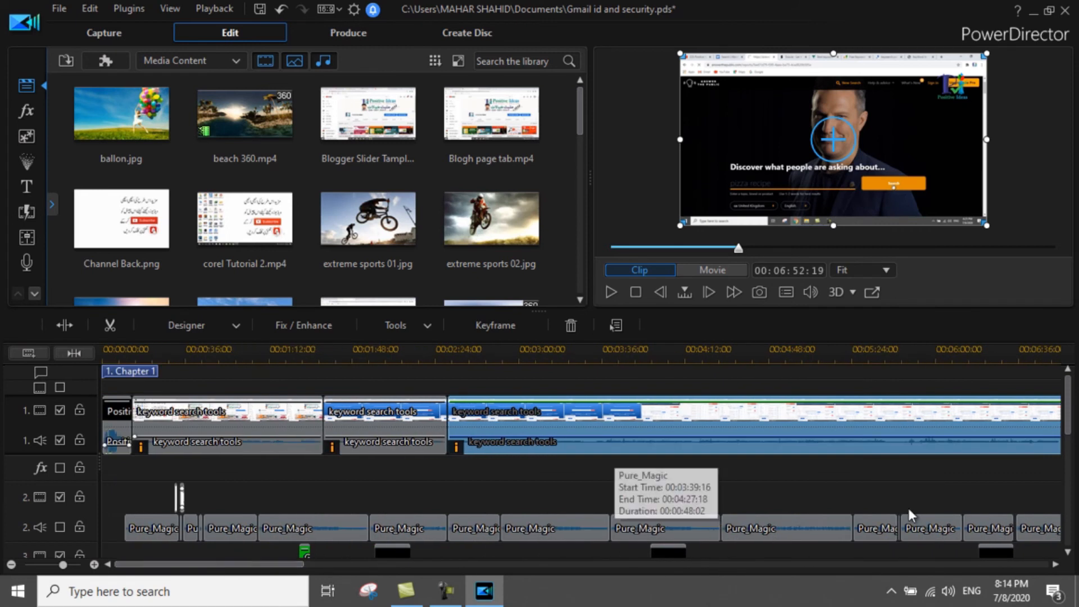
{"action": "mouse_move", "coordinate": [1071, 400]}
{"action": "left_mouse_down"}
{"action": "mouse_move", "coordinate": [1074, 522]}
{"action": "mouse_move", "coordinate": [1068, 392]}
{"action": "left_mouse_up"}
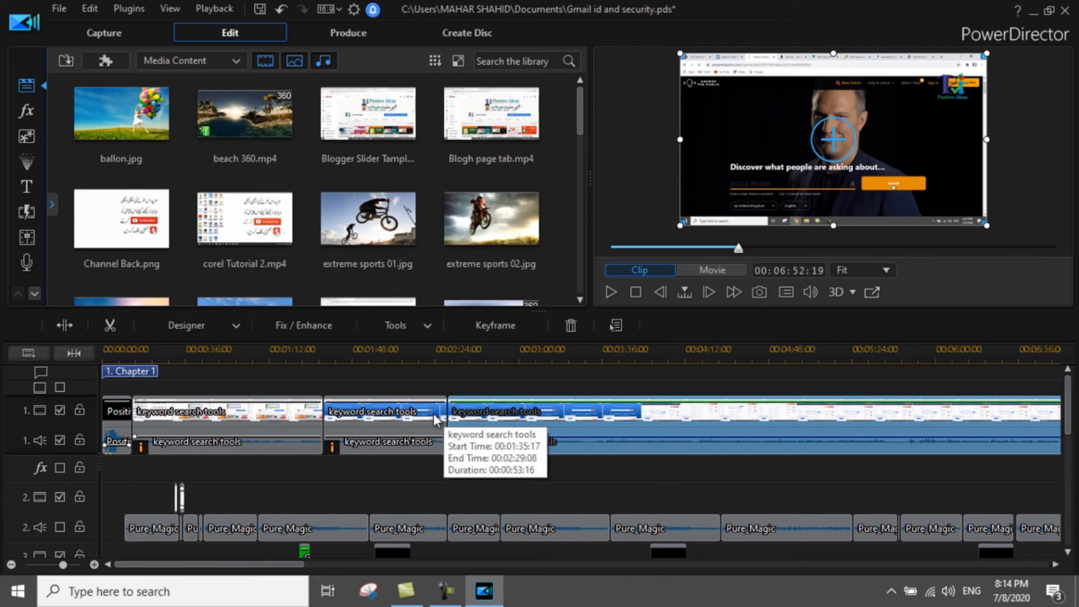
{"action": "right_click", "coordinate": [14, 376]}
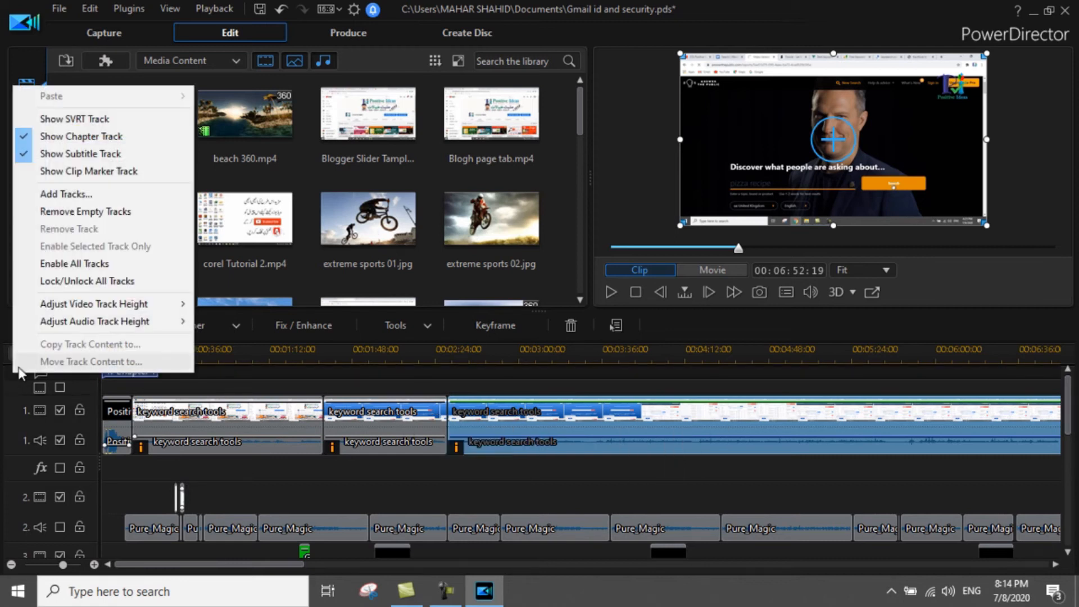
{"action": "left_click", "coordinate": [120, 264]}
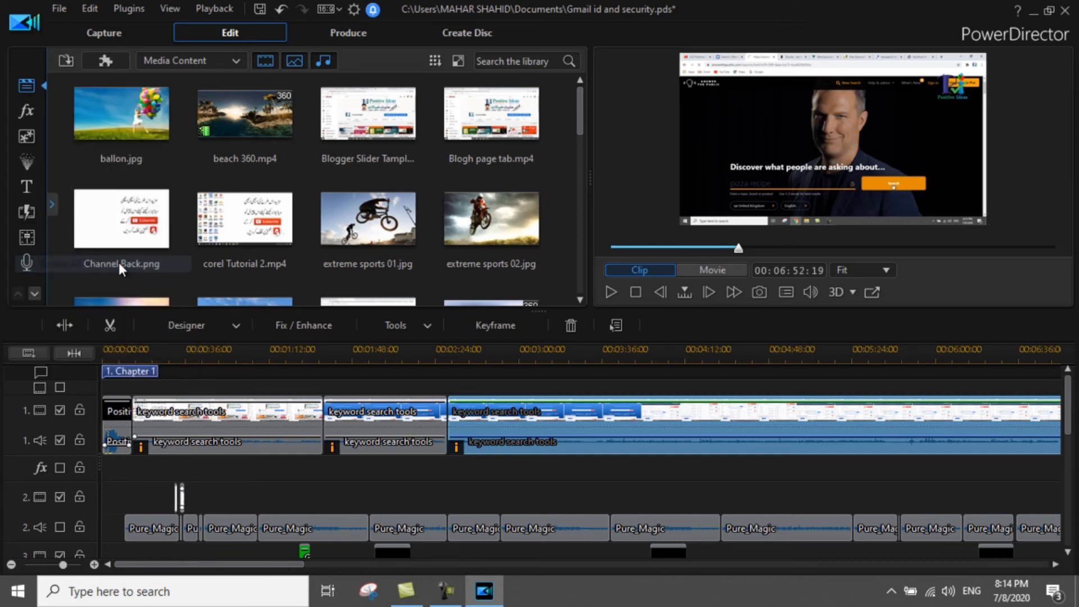
{"action": "right_click", "coordinate": [19, 370]}
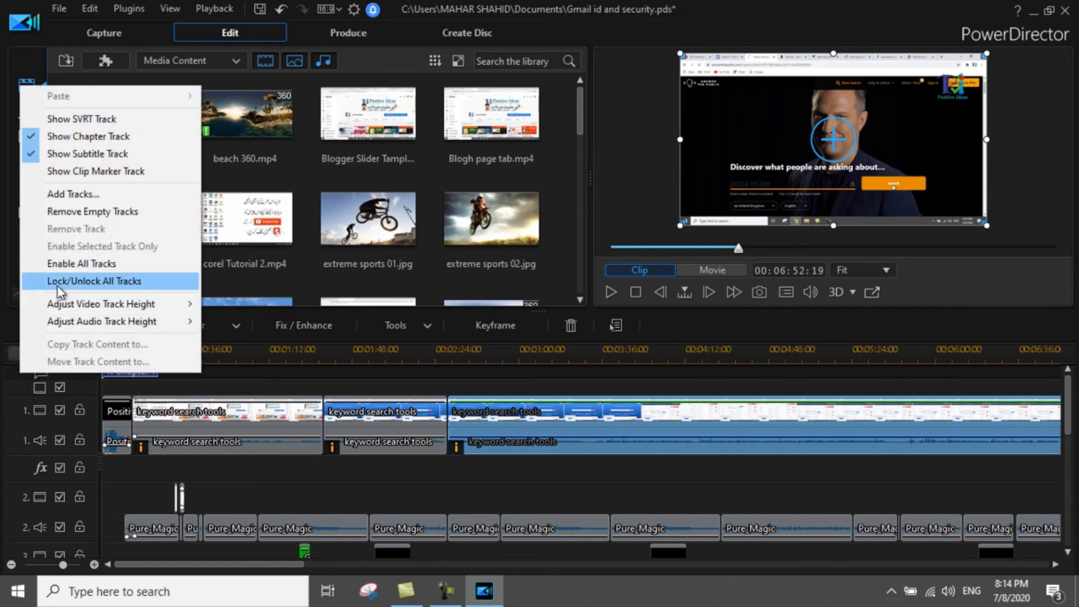
{"action": "left_click", "coordinate": [63, 386]}
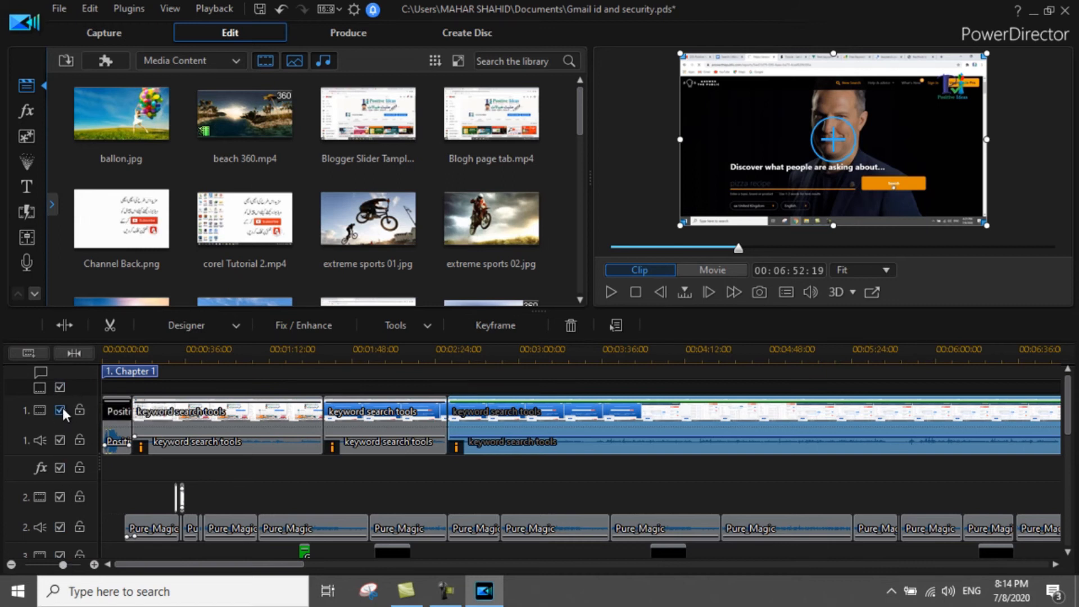
- Disable the subtitle track, audio track 2, video and audio track 6, and video tracks 7 and 8
{"action": "left_click", "coordinate": [60, 387]}
{"action": "left_click", "coordinate": [59, 526]}
{"action": "left_click_drag", "start_coordinate": [1068, 400], "coordinate": [1076, 488]}
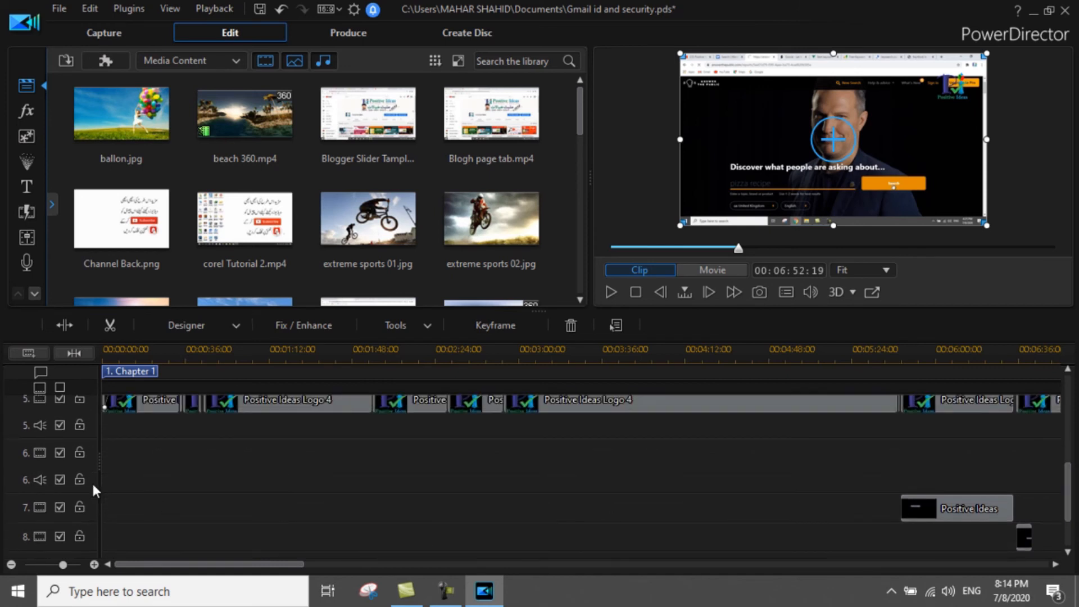
{"action": "left_click", "coordinate": [60, 480]}
{"action": "left_click", "coordinate": [60, 536]}
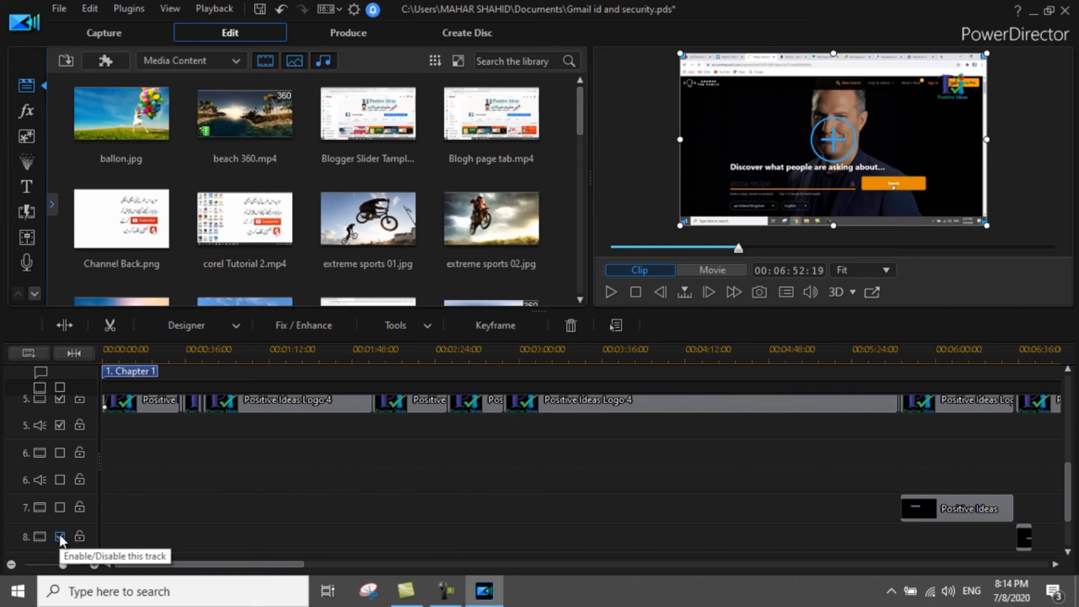
- Delete the Positive Ideas clip on video track 7 together with the short clip on track 8
{"action": "left_click_drag", "start_coordinate": [1066, 474], "coordinate": [1067, 491]}
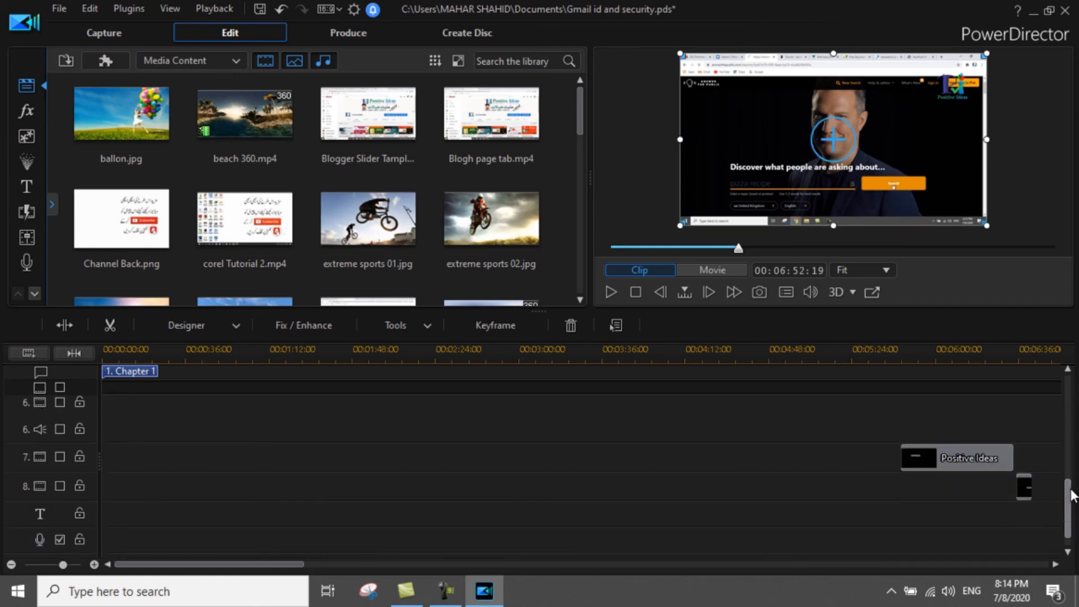
{"action": "left_click_drag", "start_coordinate": [942, 483], "coordinate": [1033, 507]}
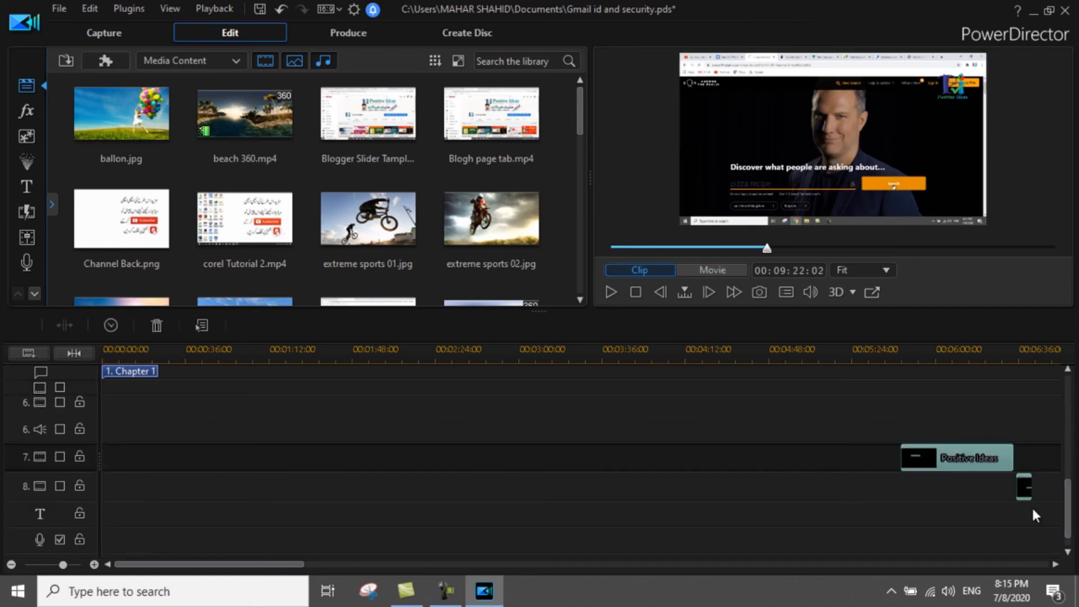
{"action": "key", "text": "Delete"}
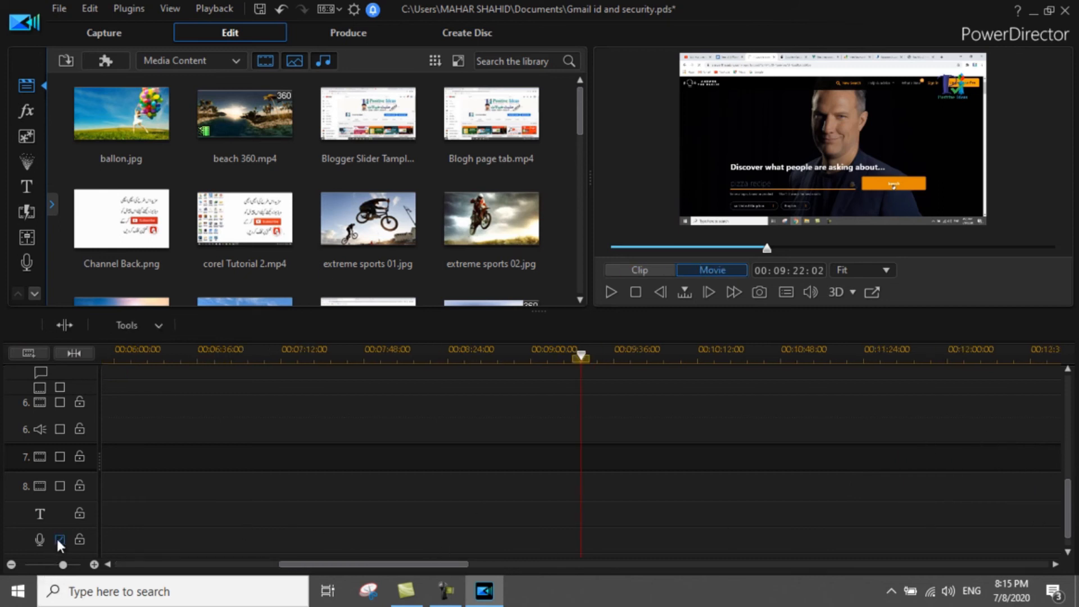
- Disable the voice track, the music track and audio track 4
{"action": "left_click_drag", "start_coordinate": [1070, 482], "coordinate": [1073, 509]}
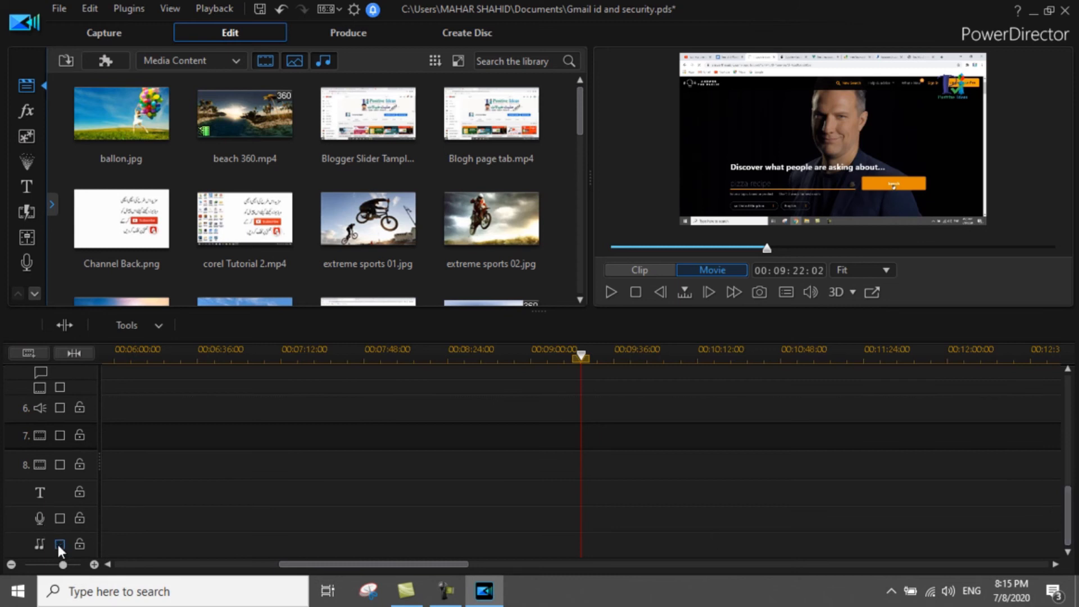
{"action": "left_click_drag", "start_coordinate": [1069, 523], "coordinate": [1072, 462]}
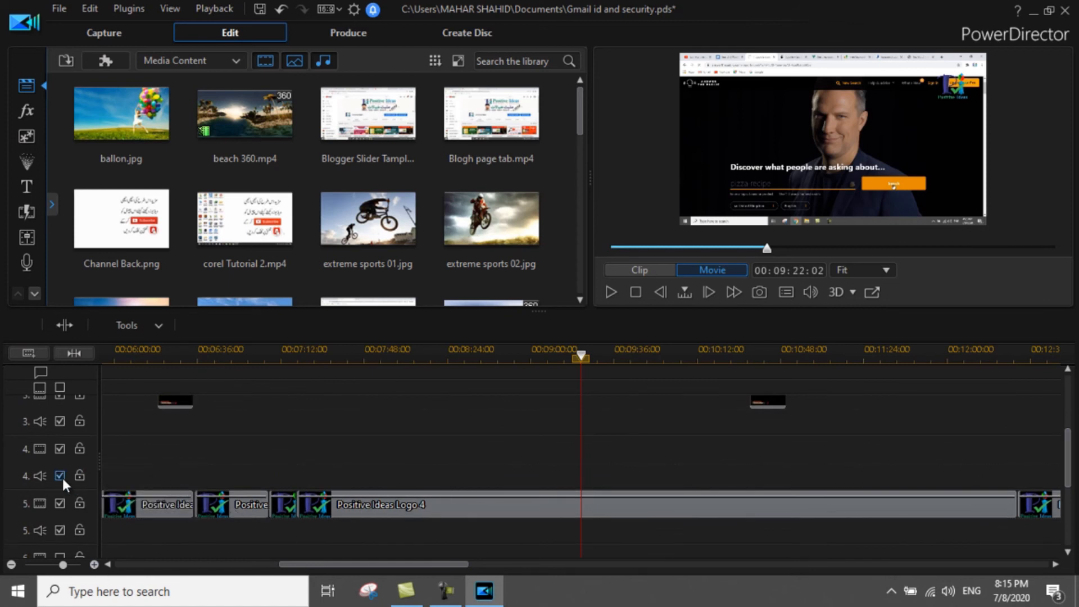
{"action": "left_click_drag", "start_coordinate": [336, 564], "coordinate": [119, 593]}
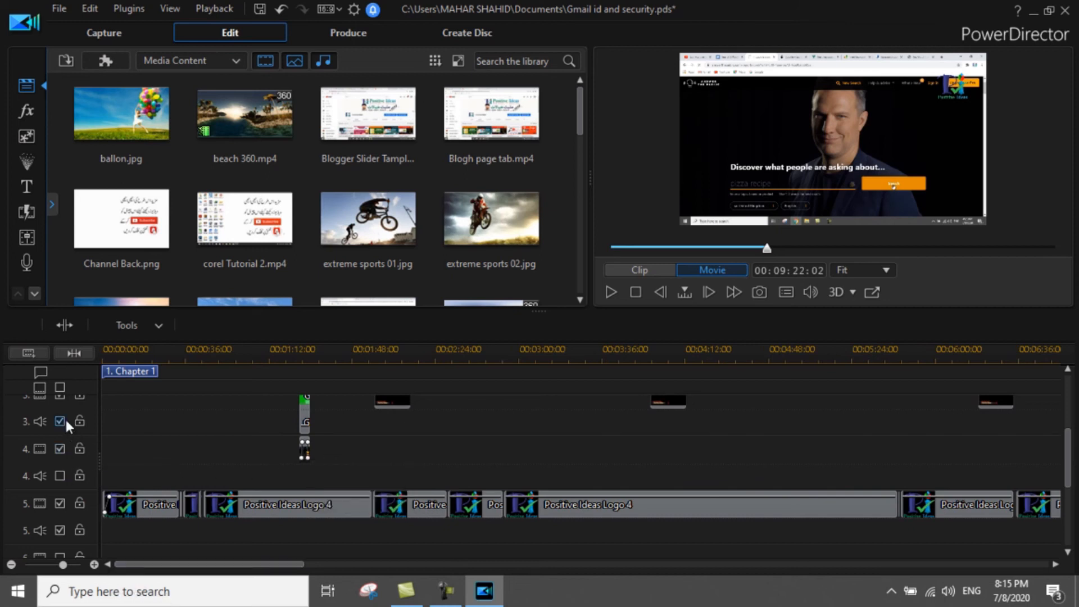
- Re-enable audio track 2, which holds the Pure_Magic music clips, and check the tracks above it
{"action": "scroll", "coordinate": [1067, 436], "scroll_direction": "up", "scroll_amount": 3}
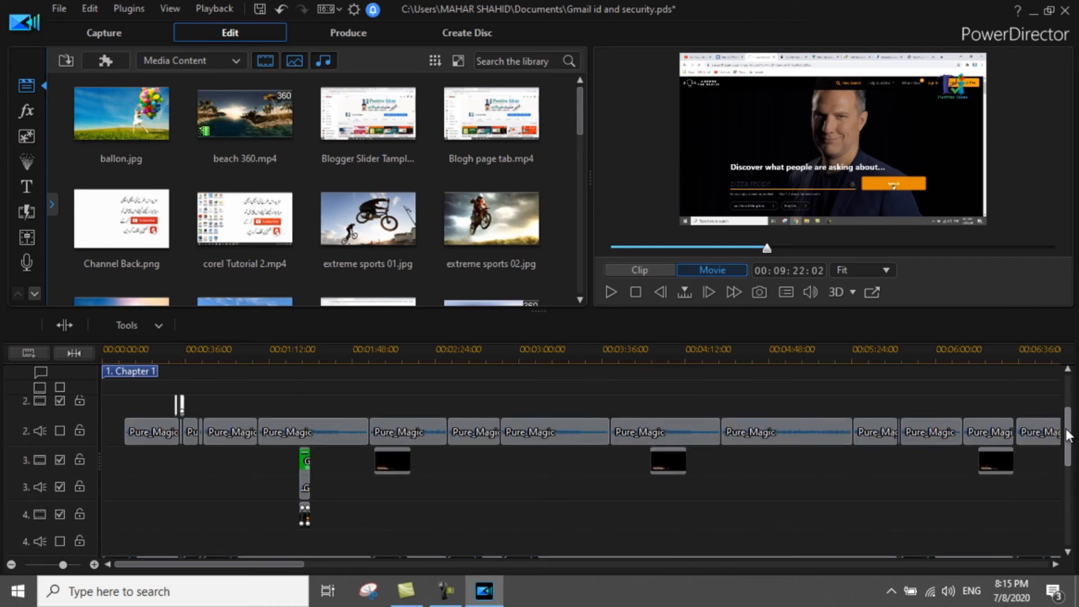
{"action": "scroll", "coordinate": [1068, 435], "scroll_direction": "up", "scroll_amount": 1}
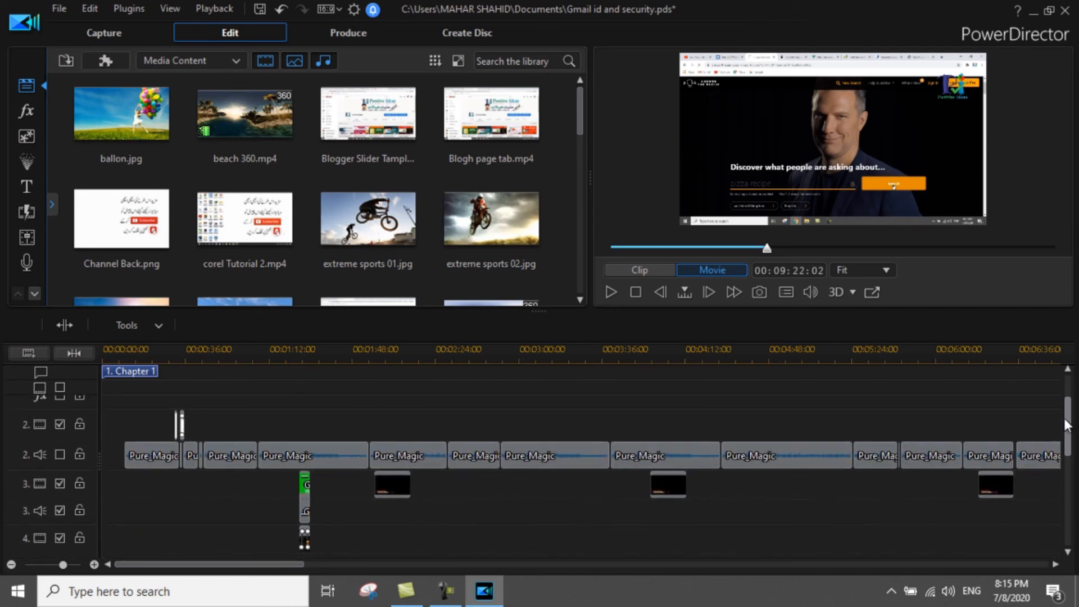
{"action": "left_click", "coordinate": [60, 462]}
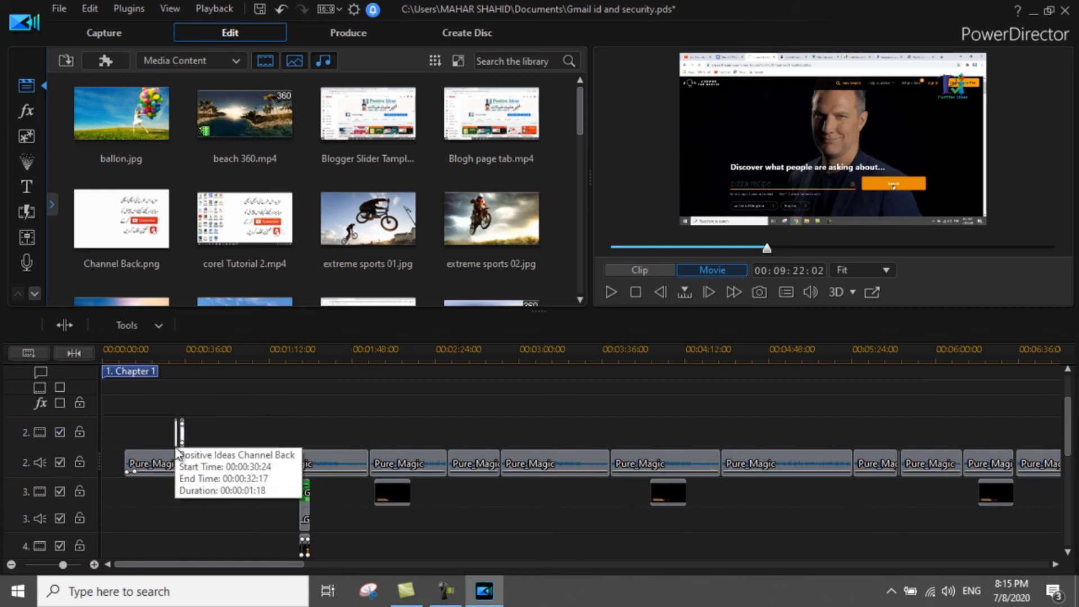
{"action": "left_click_drag", "start_coordinate": [1069, 423], "coordinate": [1069, 401]}
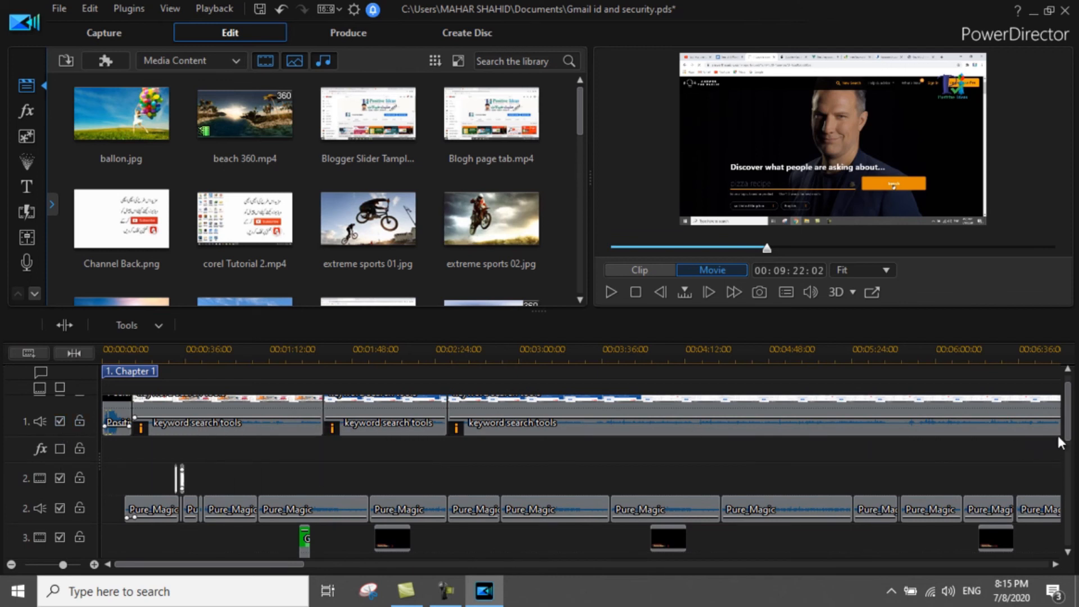
{"action": "left_click_drag", "start_coordinate": [1069, 414], "coordinate": [1069, 409]}
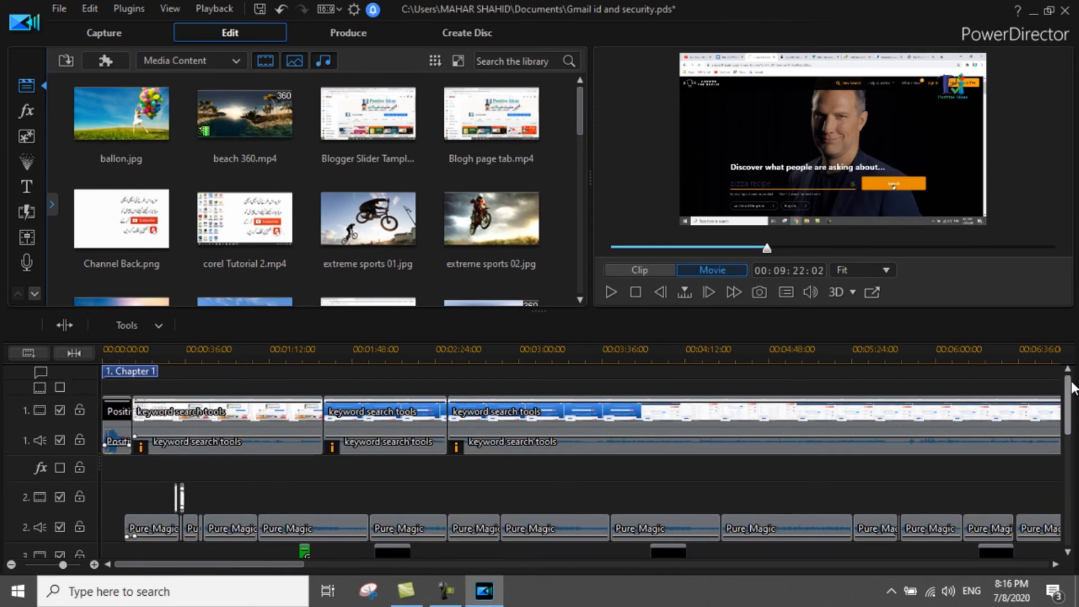
{"action": "scroll", "coordinate": [1072, 387], "scroll_direction": "down", "scroll_amount": 1}
{"action": "scroll", "coordinate": [1071, 386], "scroll_direction": "up", "scroll_amount": 1}
- Set up the production output as H.264 AVC with MP4 as the file extension
{"action": "left_click", "coordinate": [352, 32]}
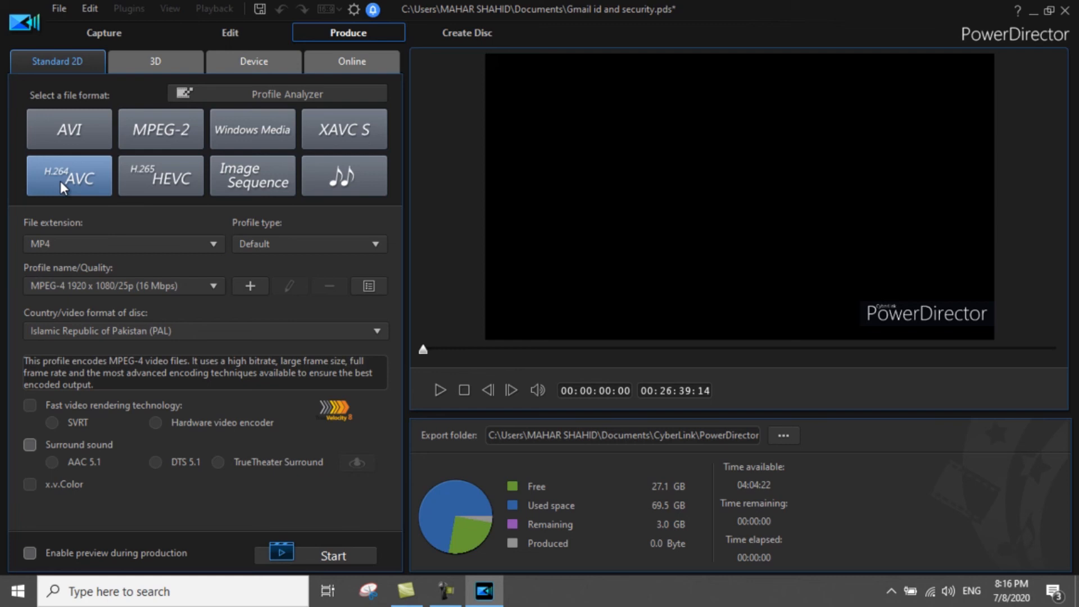
{"action": "left_click", "coordinate": [213, 245]}
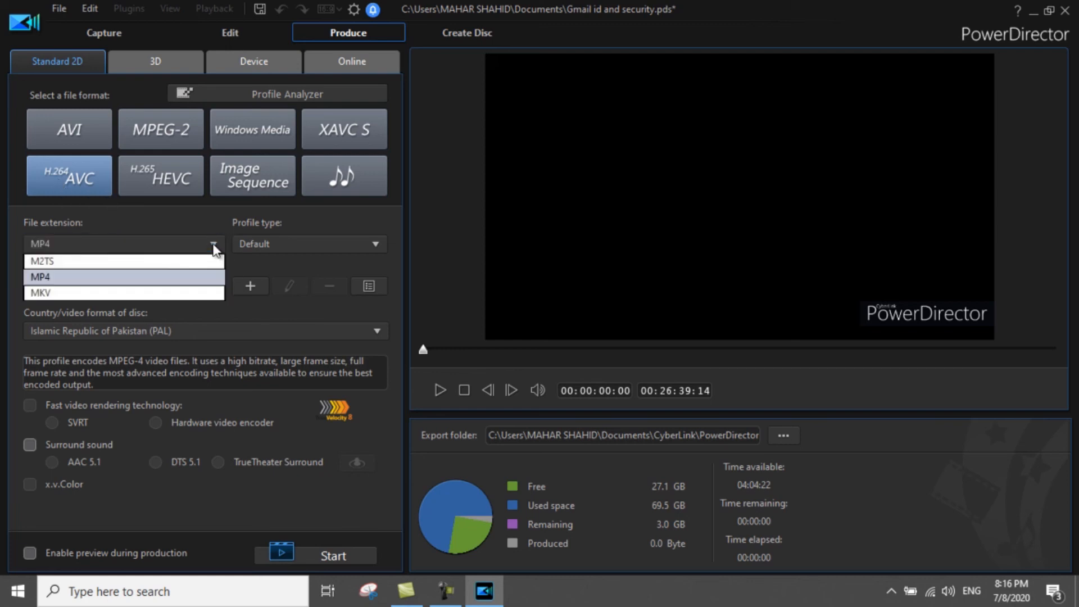
{"action": "left_click", "coordinate": [122, 277]}
{"action": "left_click", "coordinate": [150, 242]}
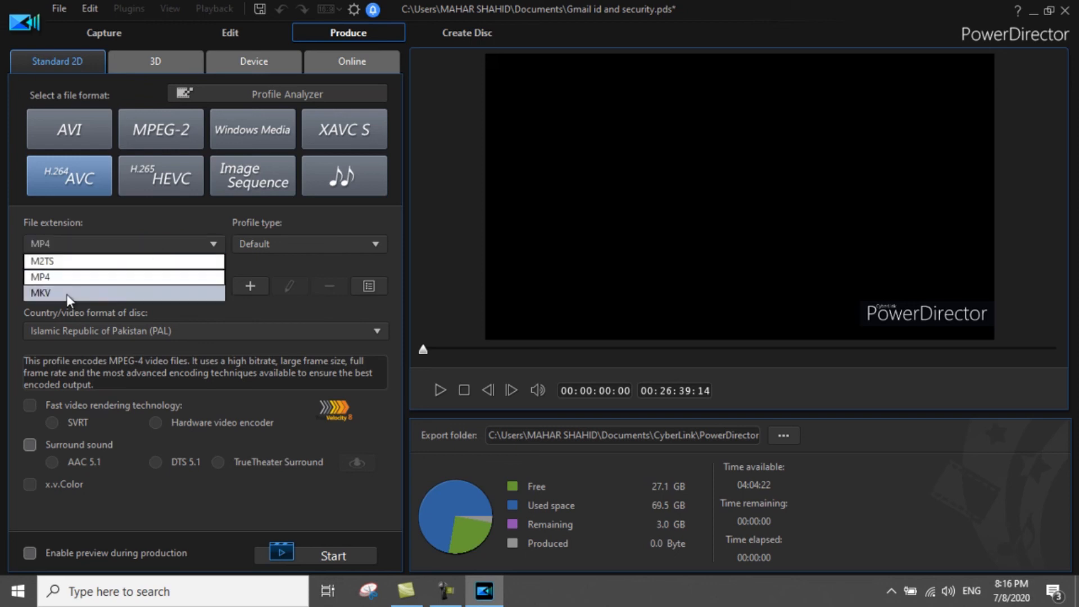
{"action": "left_click", "coordinate": [63, 278]}
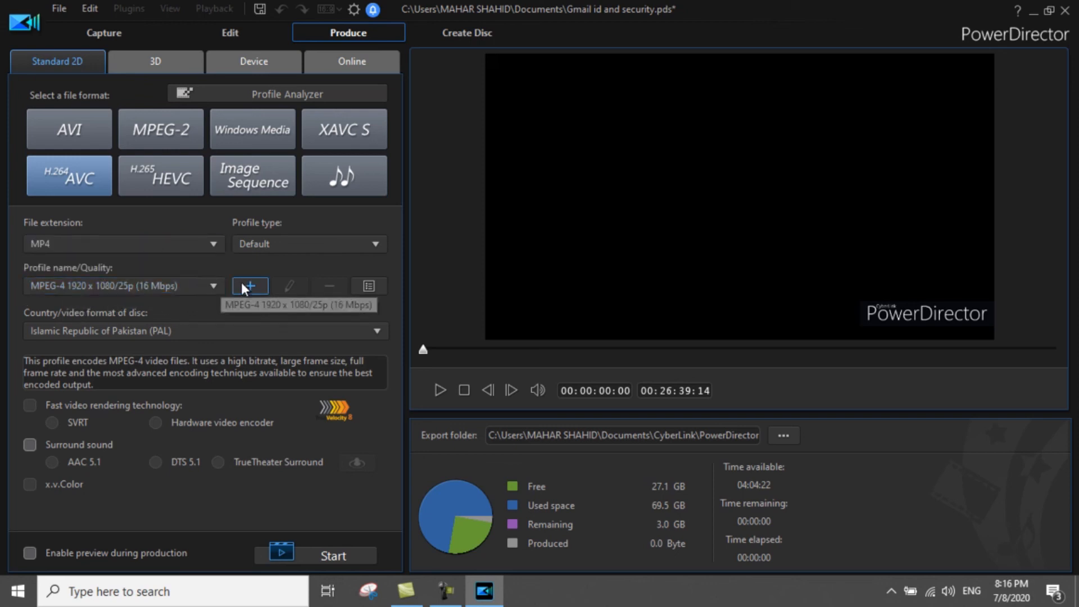
- Choose the MPEG-4 1920 x 1080/25p (16 Mbps) quality profile and keep Islamic Republic of Pakistan (PAL) as the country/video format
{"action": "left_click", "coordinate": [215, 285]}
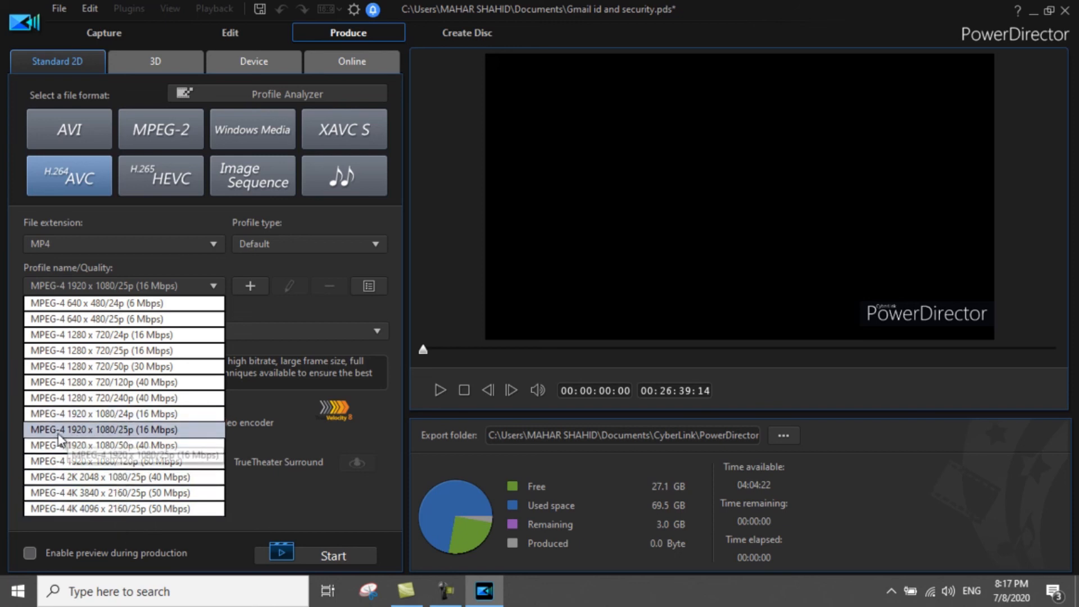
{"action": "left_click", "coordinate": [121, 431]}
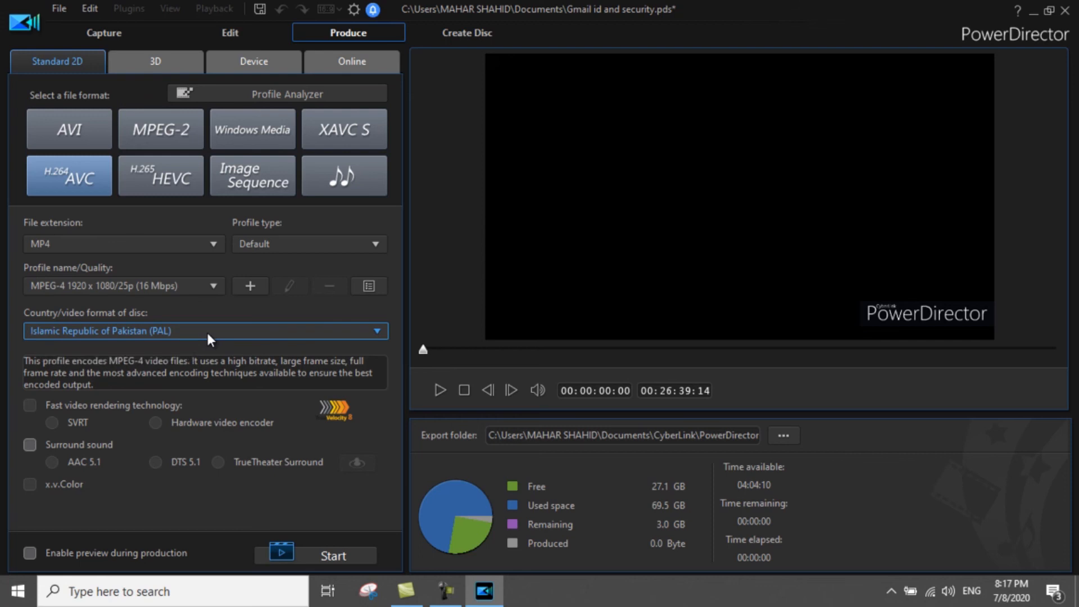
{"action": "left_click", "coordinate": [351, 330]}
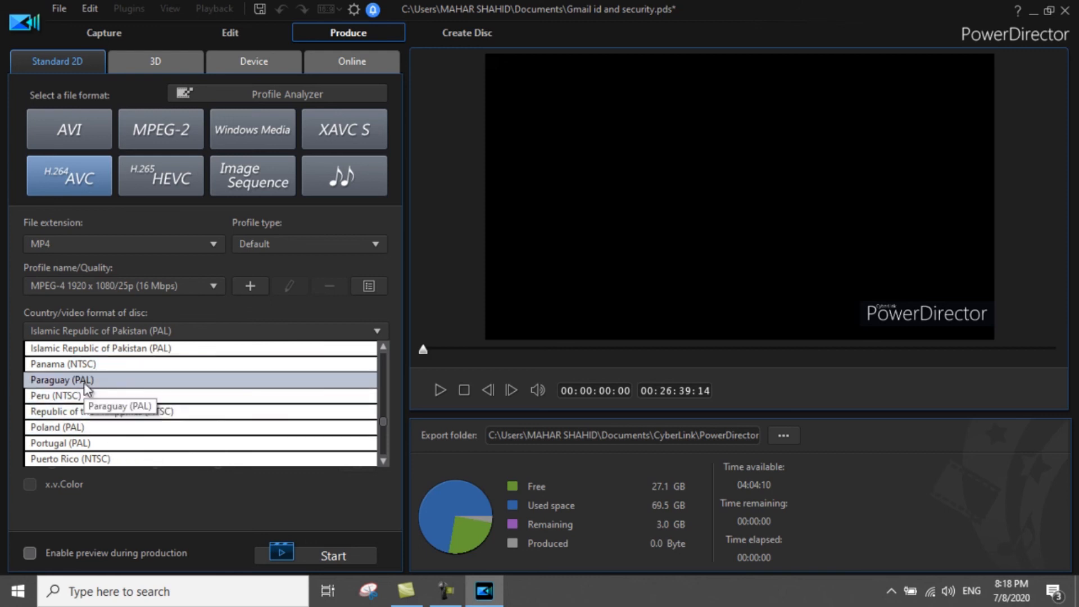
{"action": "left_click", "coordinate": [384, 310]}
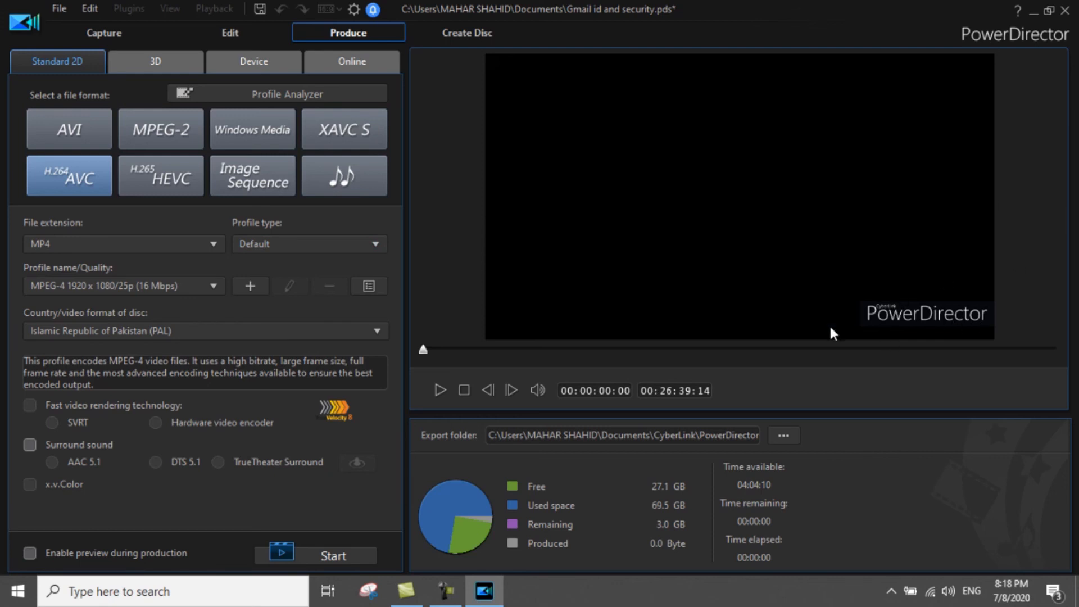
- Return to editing and lock all tracks of the timeline at once
{"action": "left_click", "coordinate": [216, 39]}
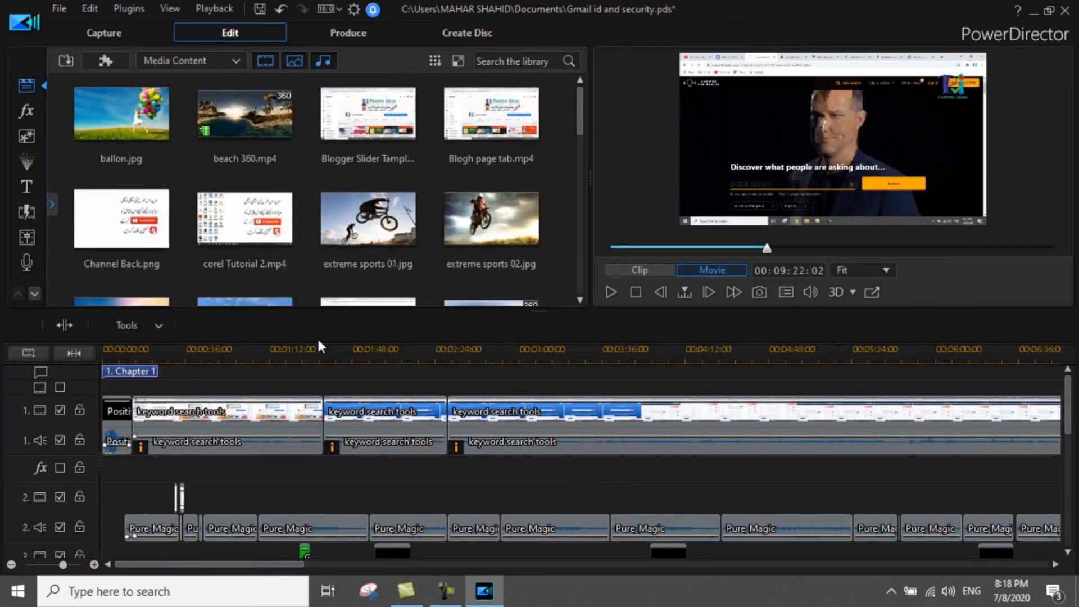
{"action": "right_click", "coordinate": [16, 372]}
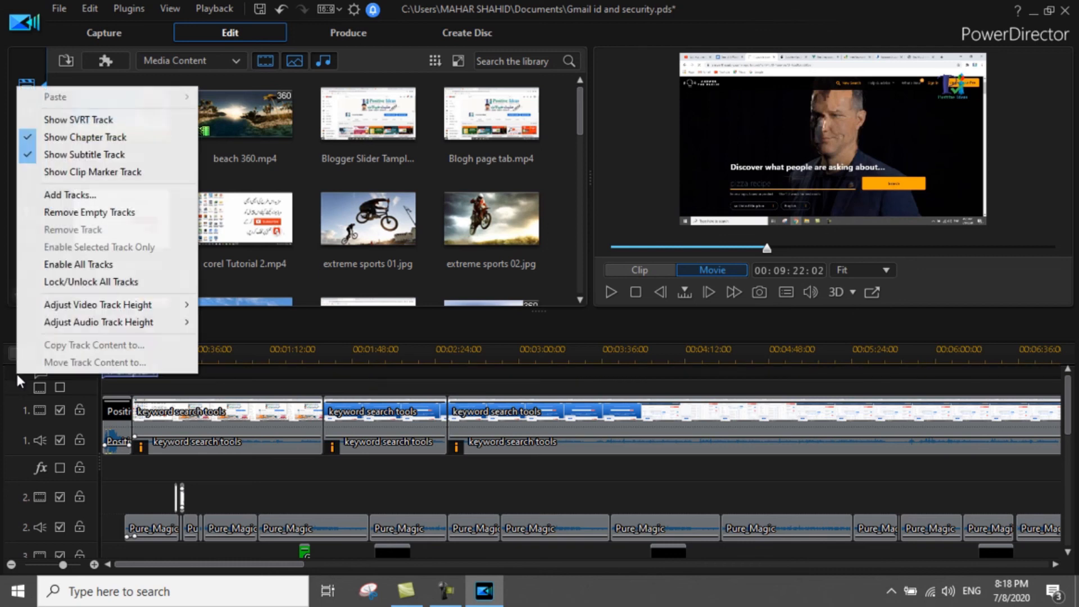
{"action": "left_click", "coordinate": [59, 282]}
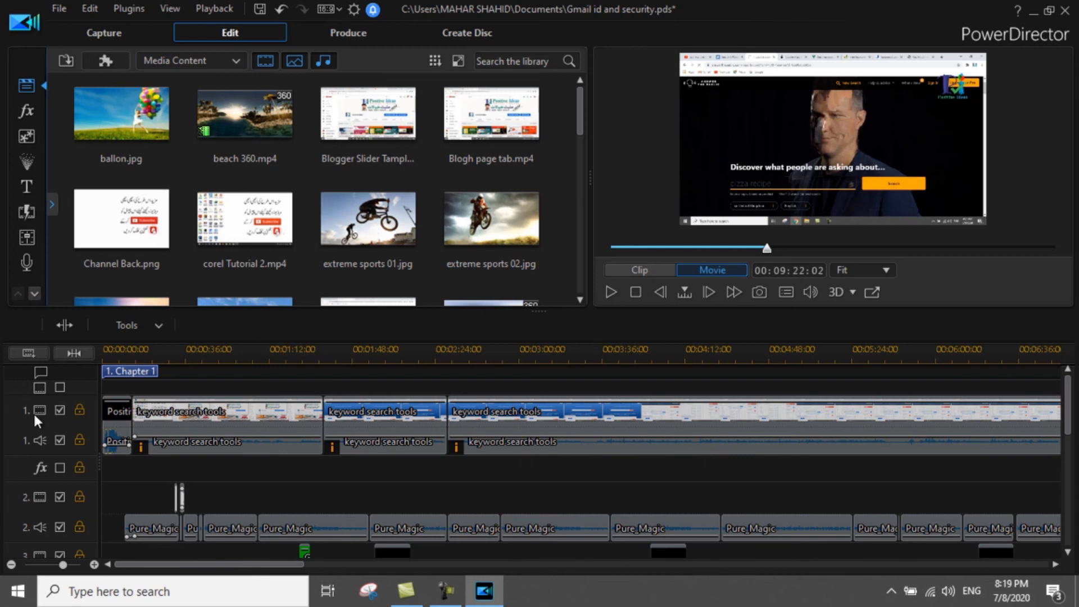
{"action": "left_click_drag", "start_coordinate": [1069, 399], "coordinate": [1078, 513]}
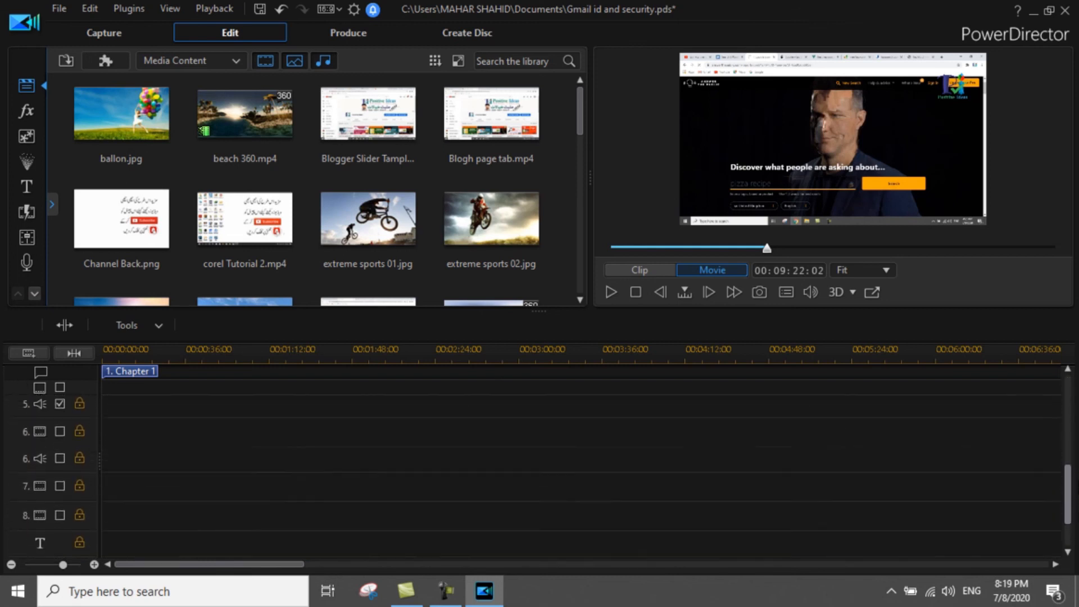
{"action": "scroll", "coordinate": [304, 416], "scroll_direction": "up", "scroll_amount": 4}
{"action": "scroll", "coordinate": [304, 416], "scroll_direction": "down", "scroll_amount": 2}
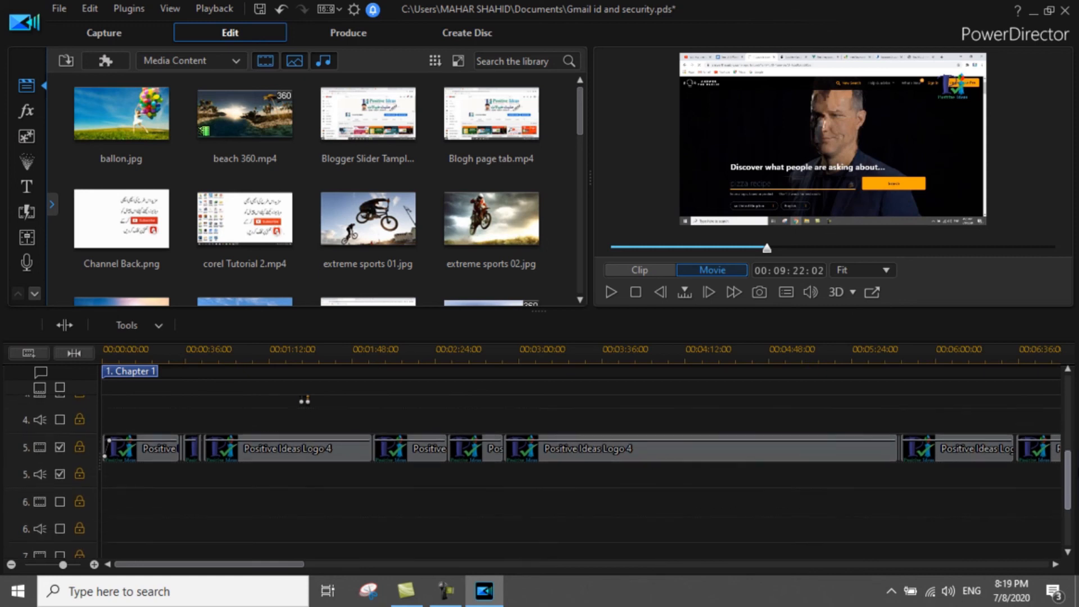
- Enable only the selected subtitle track so that every other timeline track is switched off
{"action": "left_click", "coordinate": [344, 29]}
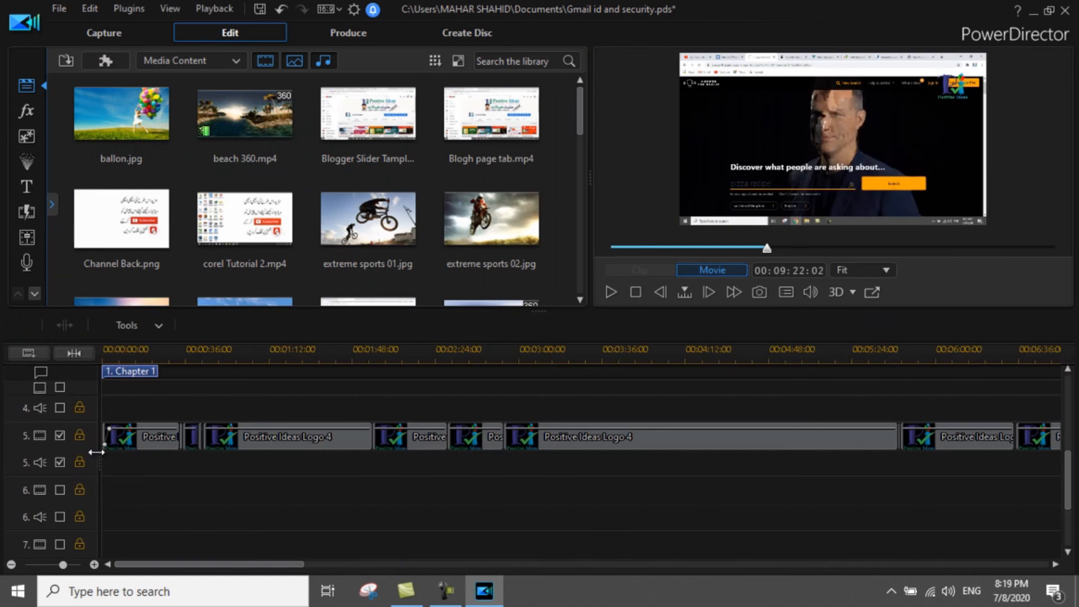
{"action": "left_click_drag", "start_coordinate": [1068, 472], "coordinate": [1071, 387]}
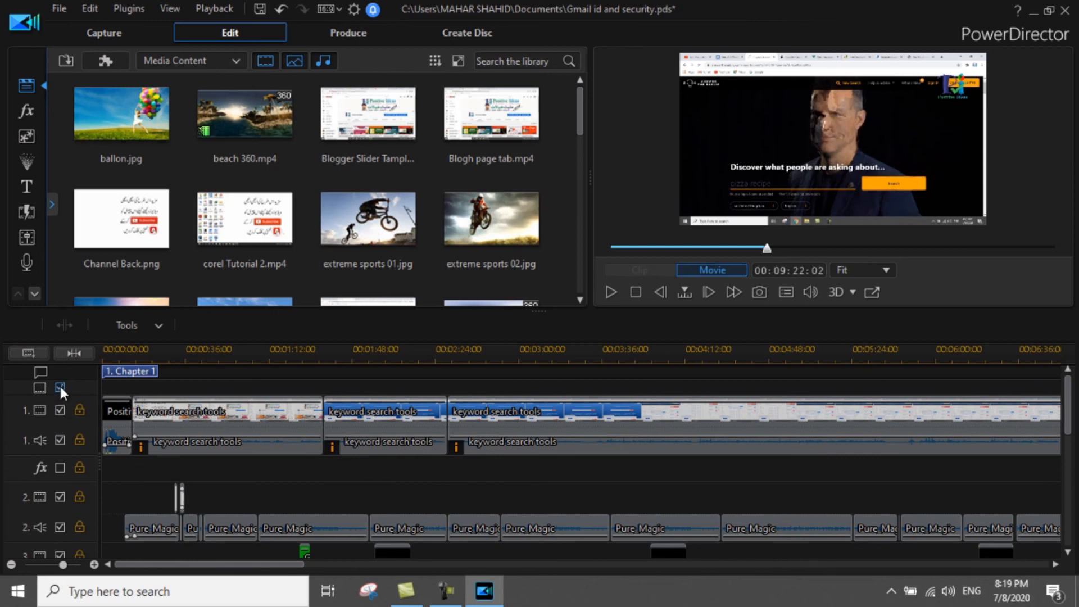
{"action": "right_click", "coordinate": [18, 381]}
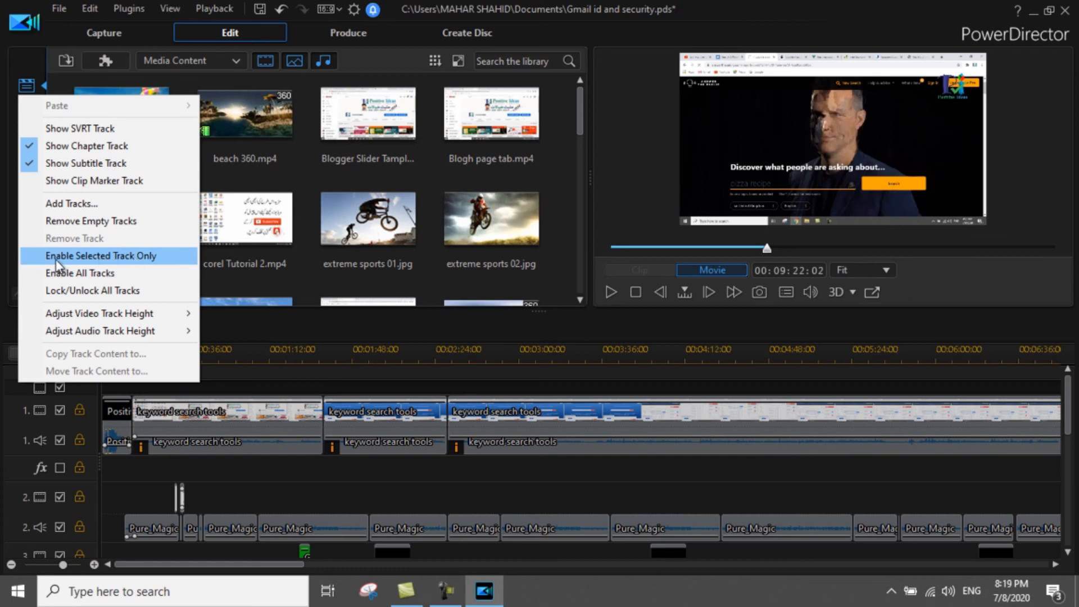
{"action": "left_click", "coordinate": [130, 257]}
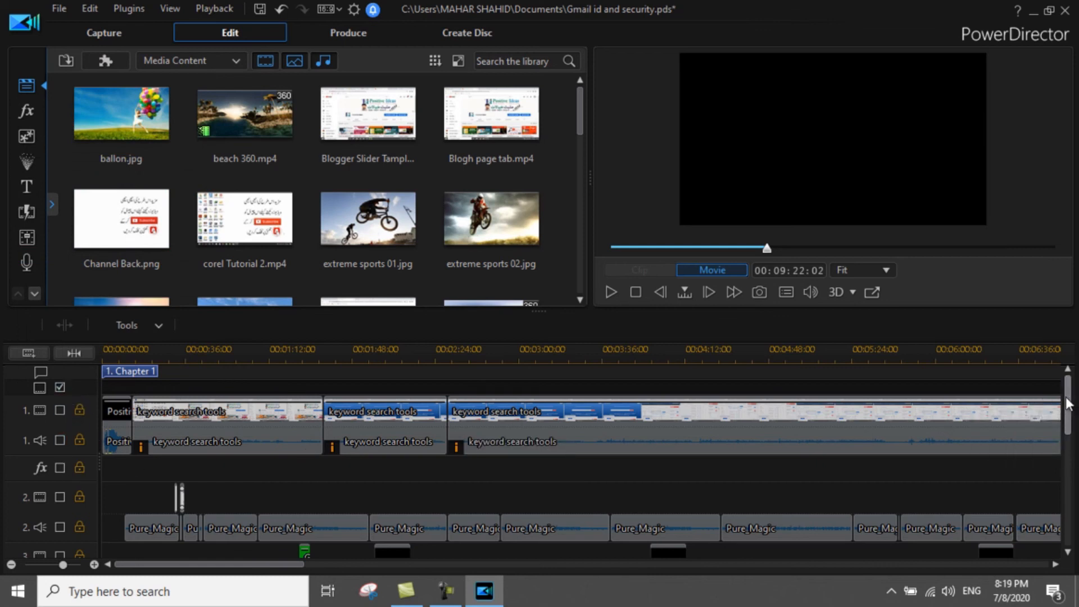
- Disable the subtitle track and re-enable video and audio tracks 1 and 2
{"action": "left_click", "coordinate": [59, 410]}
{"action": "left_click", "coordinate": [59, 440]}
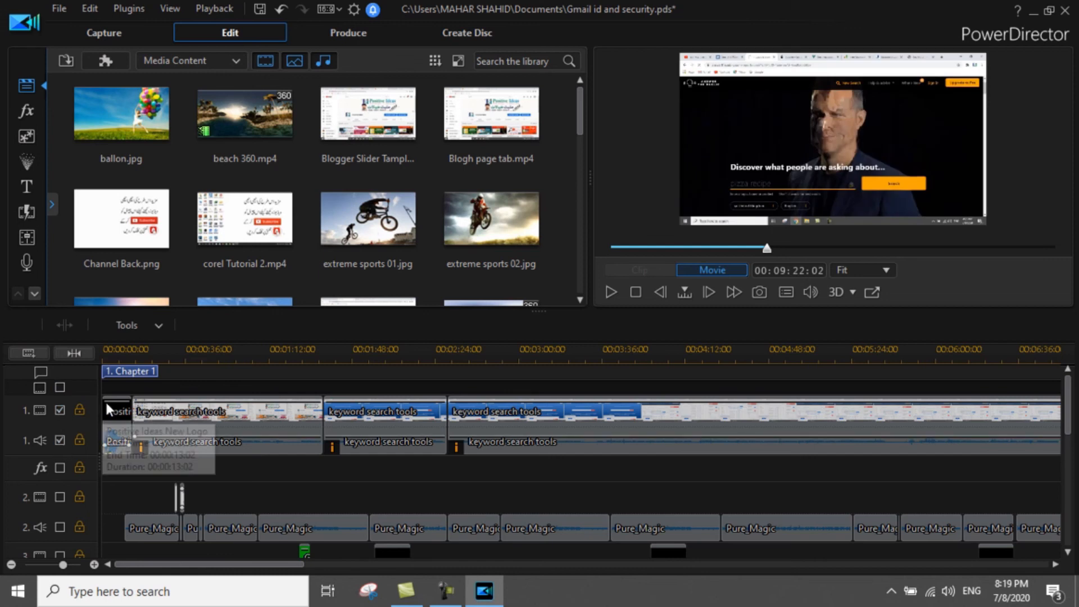
{"action": "left_click", "coordinate": [63, 496]}
{"action": "left_click_drag", "start_coordinate": [1069, 415], "coordinate": [1068, 434]}
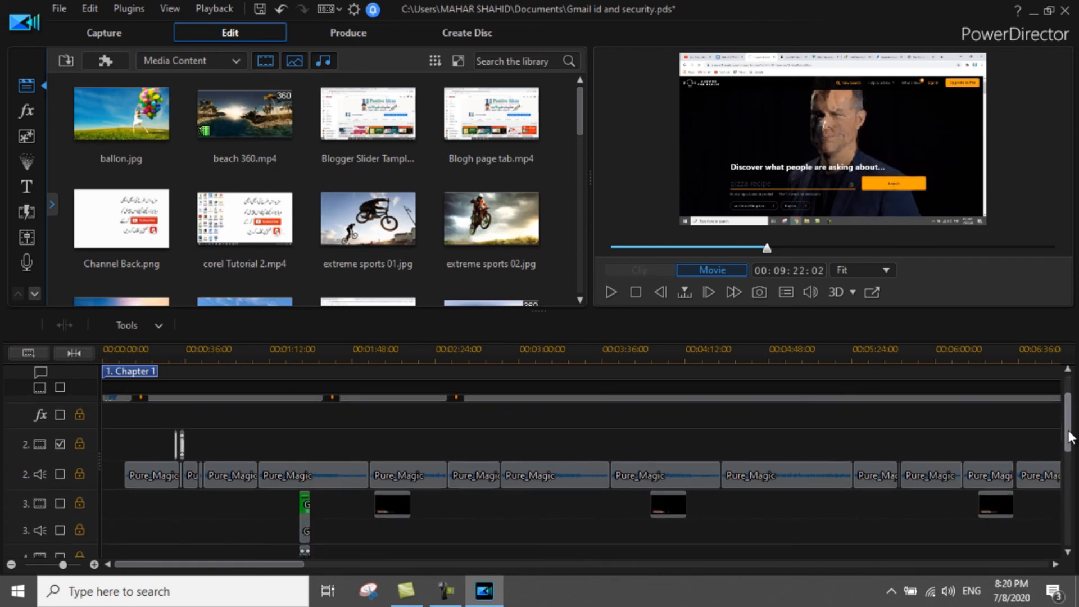
{"action": "left_click", "coordinate": [58, 474]}
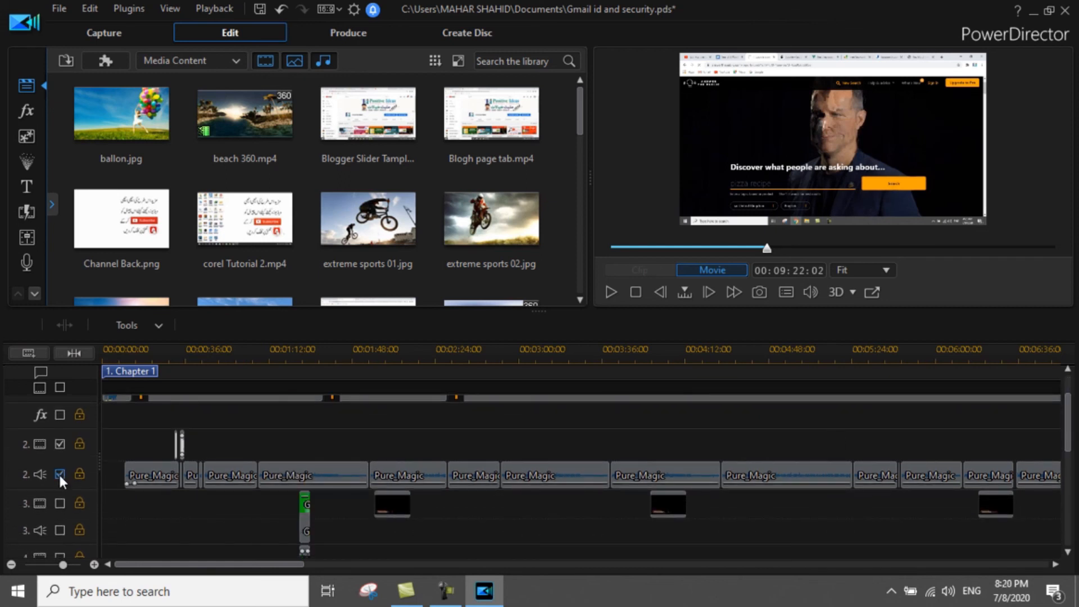
- Re-enable video and audio track 3, video track 4 and video track 5 with the Positive Ideas logo clips
{"action": "left_click", "coordinate": [61, 529]}
{"action": "scroll", "coordinate": [1067, 441], "scroll_direction": "down", "scroll_amount": 1}
{"action": "scroll", "coordinate": [1073, 441], "scroll_direction": "down", "scroll_amount": 3}
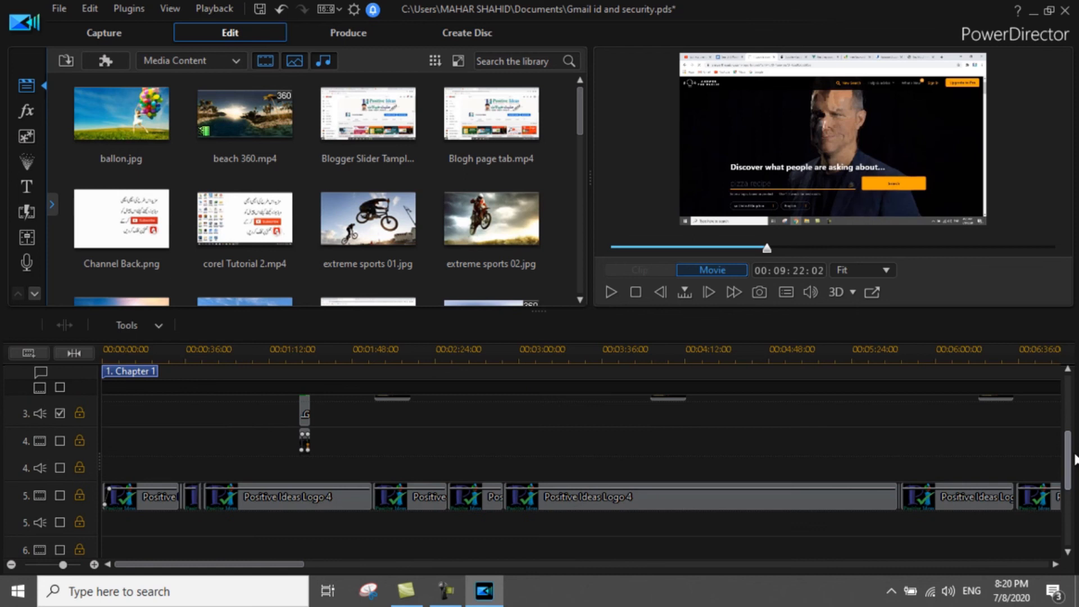
{"action": "scroll", "coordinate": [1073, 444], "scroll_direction": "up", "scroll_amount": 2}
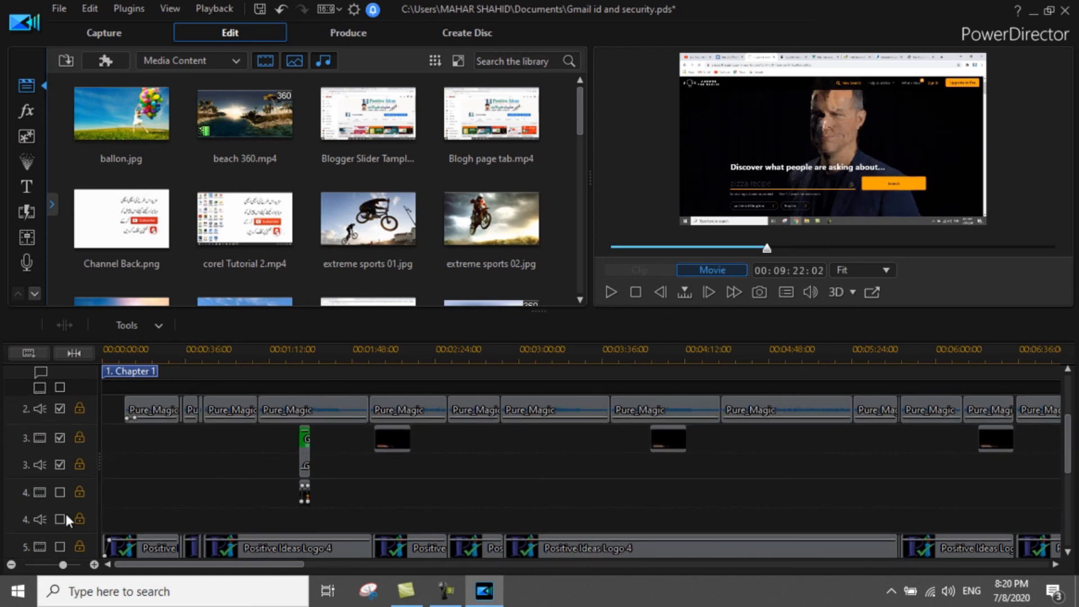
{"action": "left_click", "coordinate": [59, 492]}
{"action": "left_click_drag", "start_coordinate": [1066, 432], "coordinate": [1069, 456]}
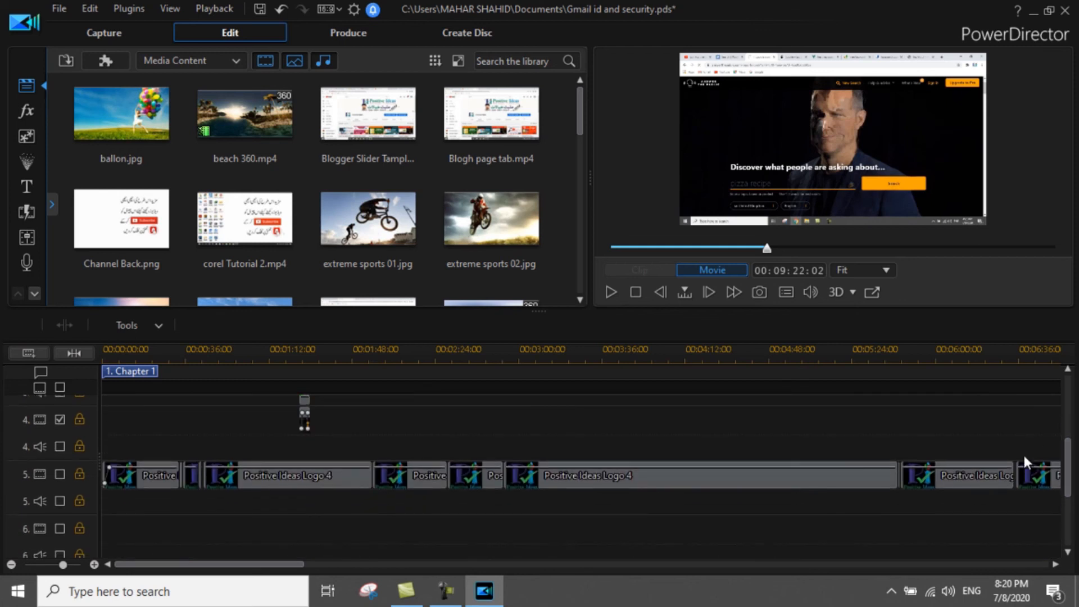
{"action": "left_click", "coordinate": [59, 473]}
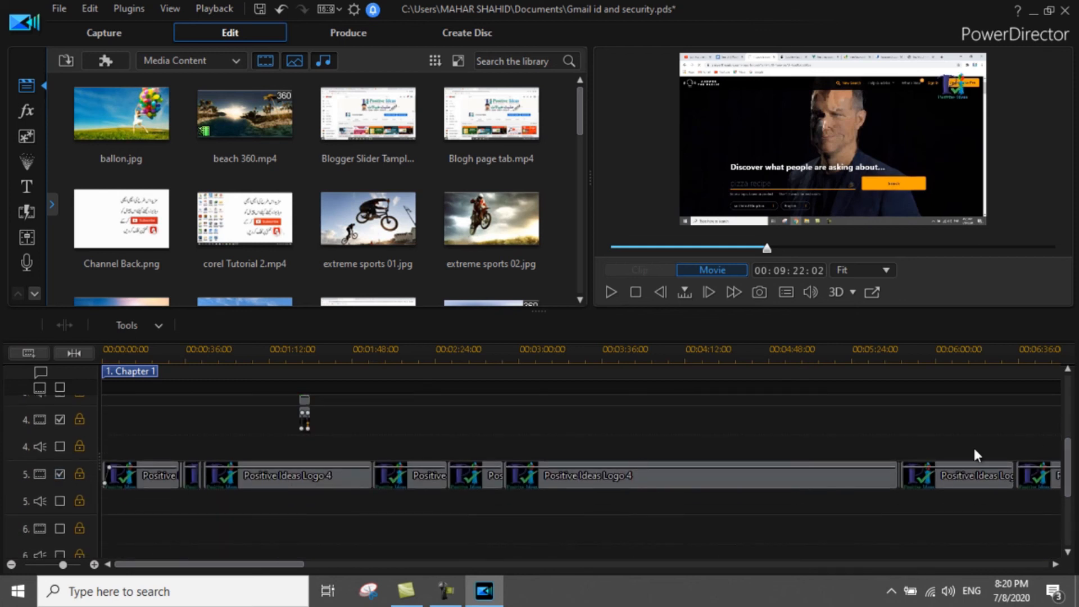
{"action": "left_click_drag", "start_coordinate": [1070, 471], "coordinate": [1074, 424]}
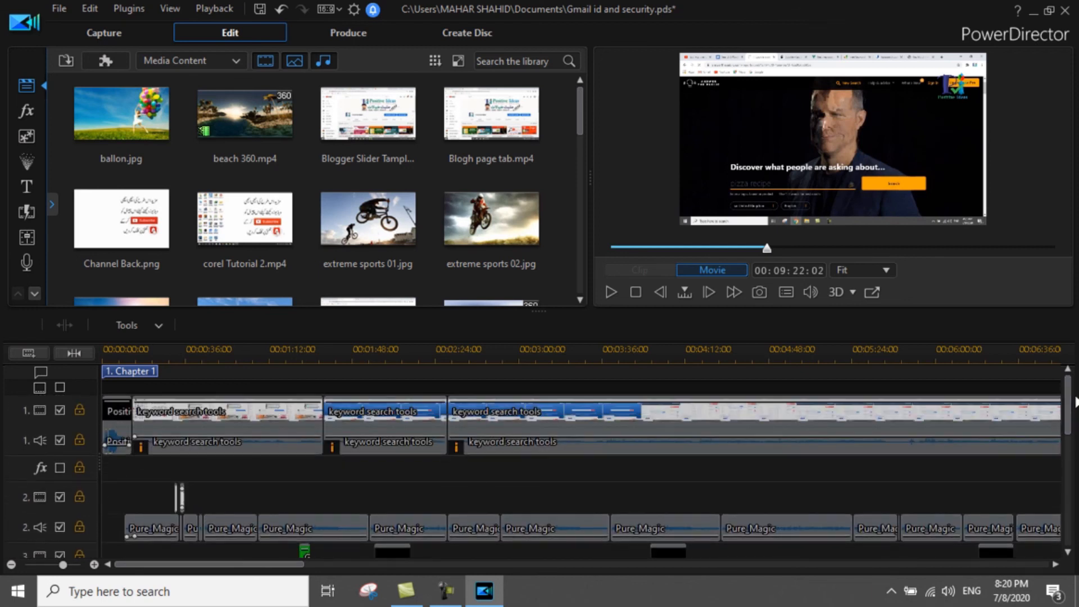
- Start producing the movie as an H.264 AVC MP4 file with the 1920 x 1080/25p (16 Mbps) profile
{"action": "left_click", "coordinate": [357, 32]}
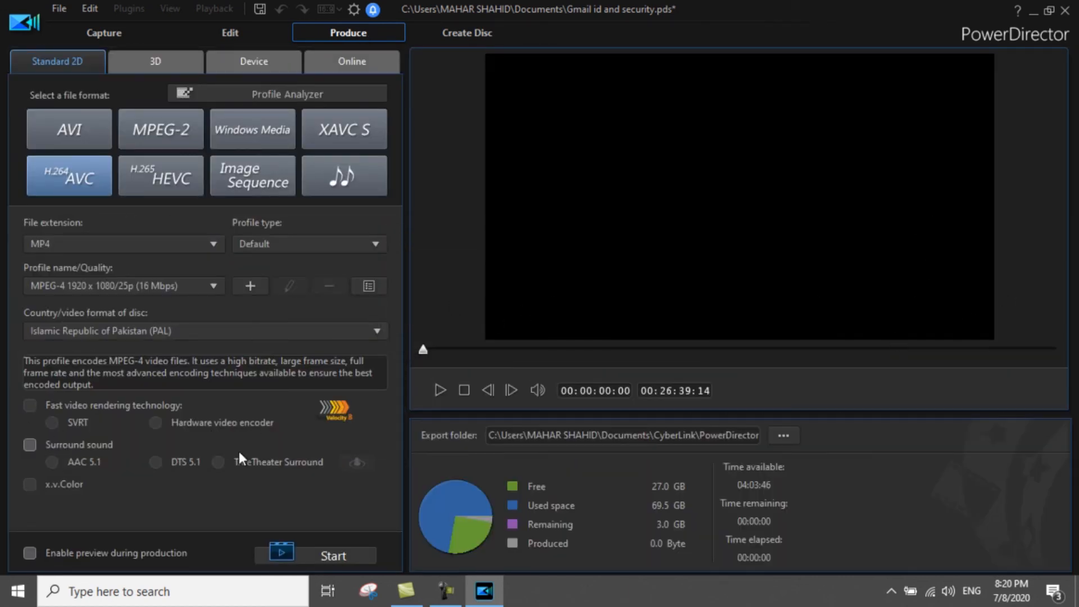
{"action": "left_click", "coordinate": [343, 555]}
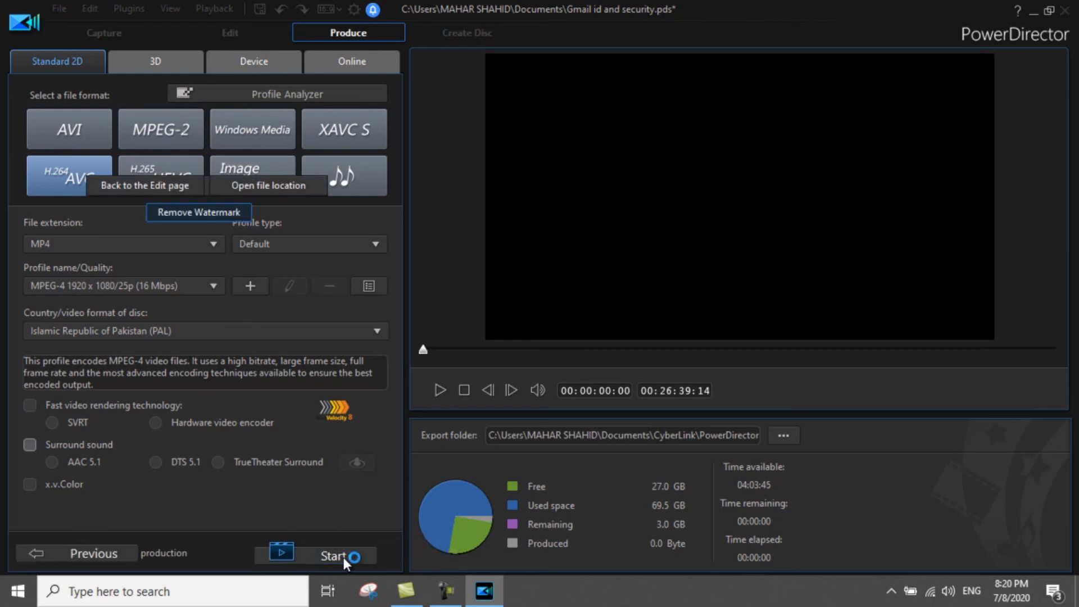